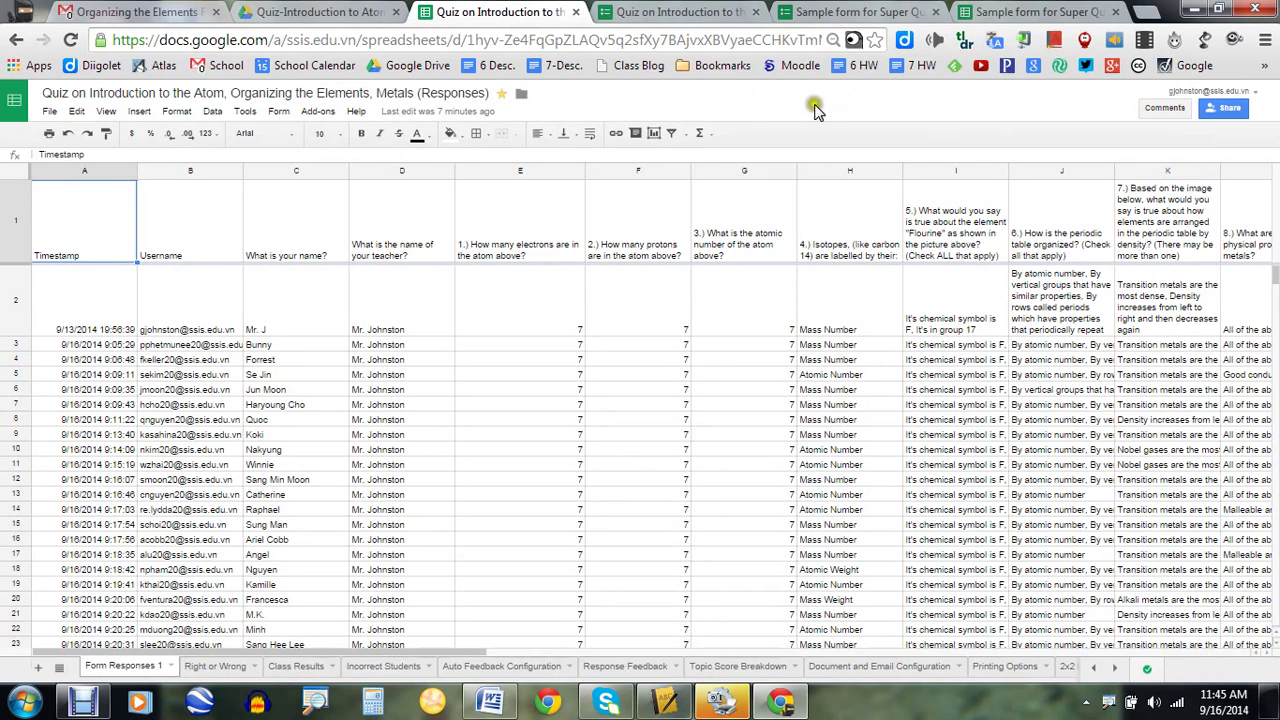
- Scroll through the quiz form's questions in its browser tab
{"action": "left_click", "coordinate": [641, 97]}
{"action": "left_click", "coordinate": [675, 10]}
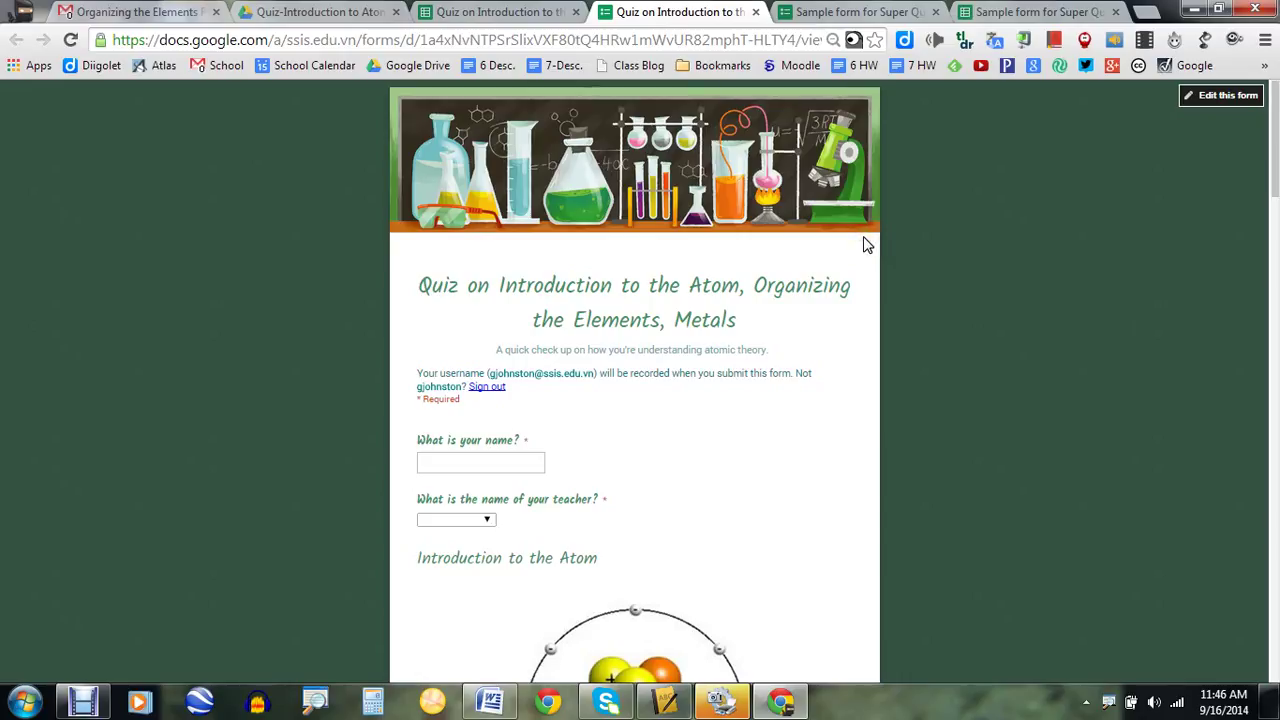
{"action": "scroll", "coordinate": [866, 315], "scroll_direction": "down", "scroll_amount": 1}
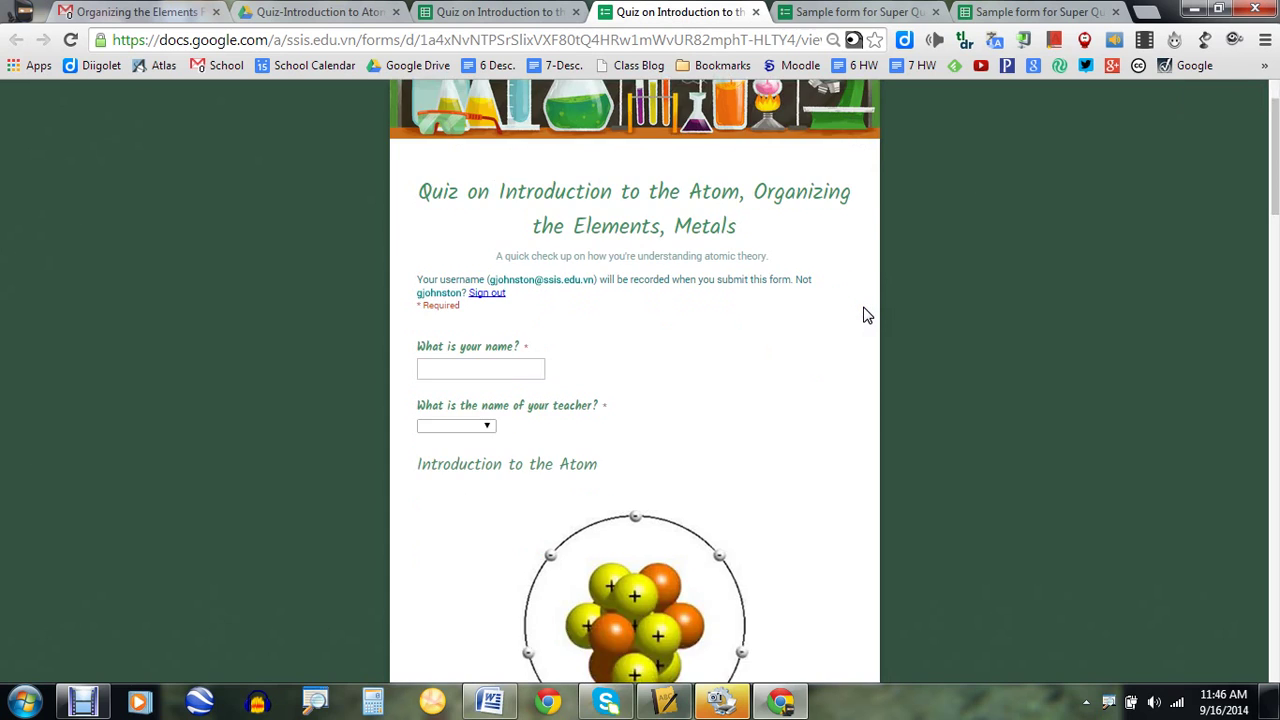
{"action": "scroll", "coordinate": [866, 315], "scroll_direction": "down", "scroll_amount": 5}
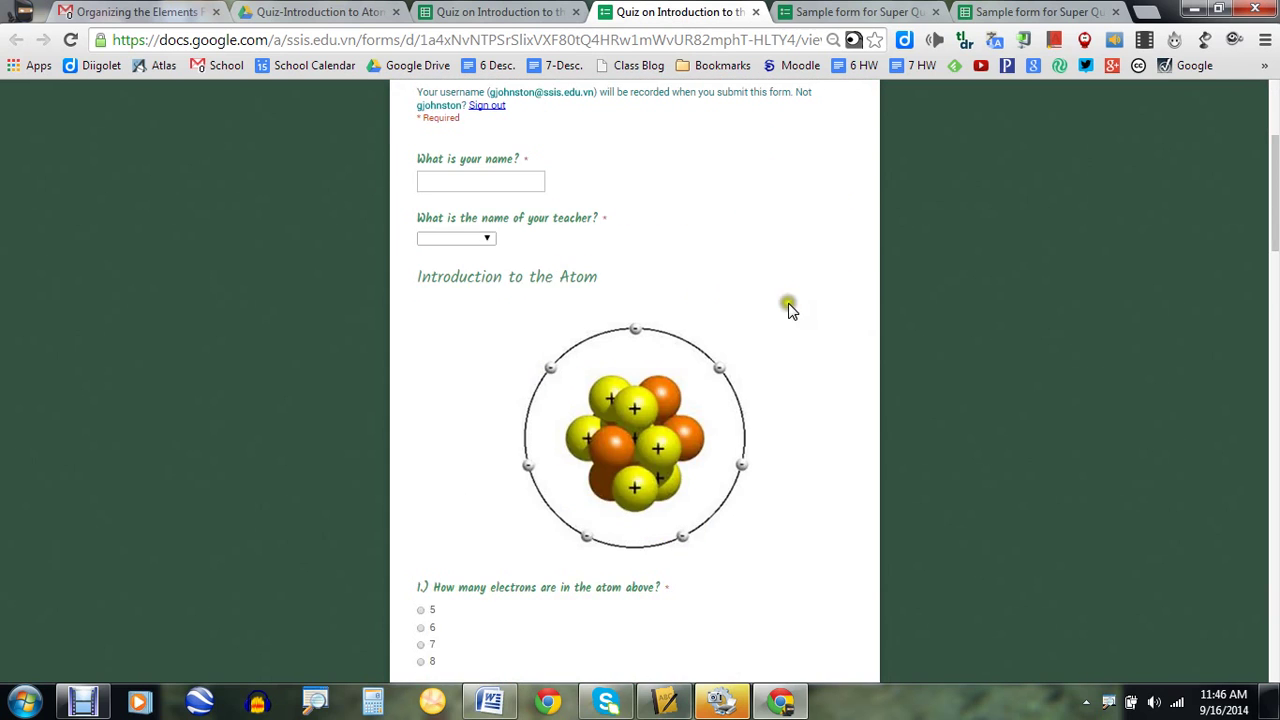
{"action": "scroll", "coordinate": [790, 311], "scroll_direction": "down", "scroll_amount": 6}
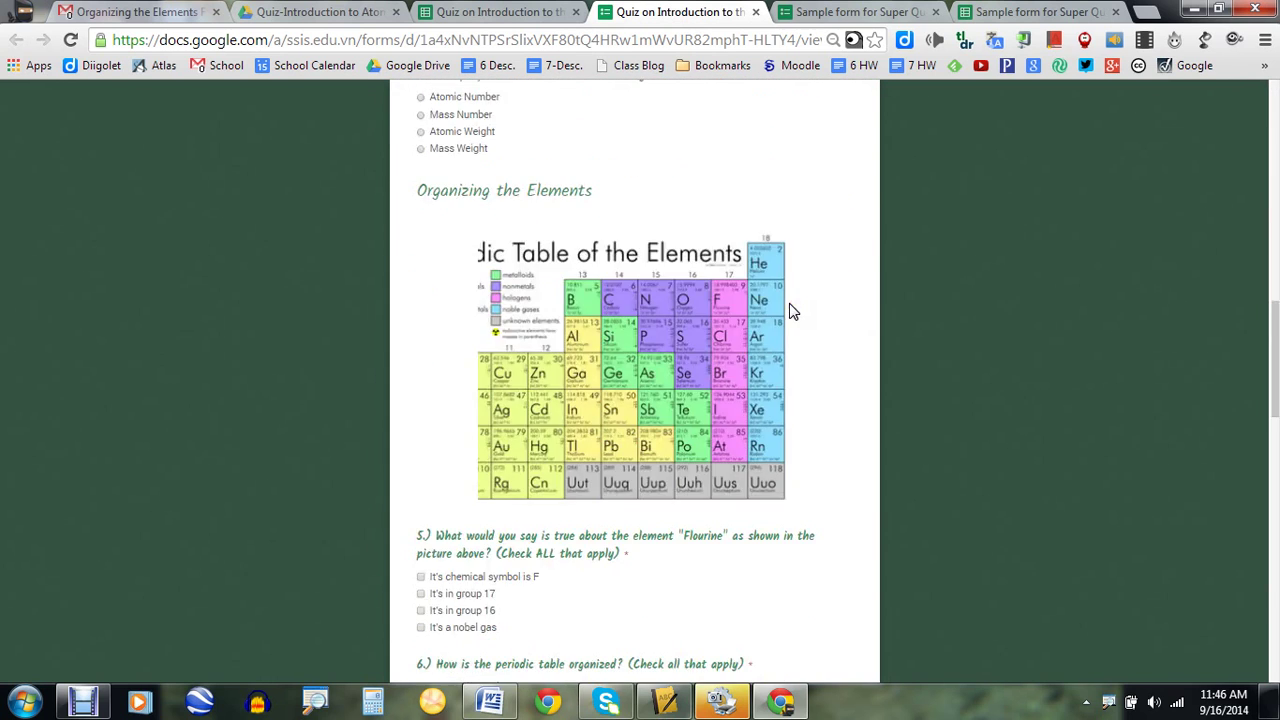
{"action": "scroll", "coordinate": [790, 311], "scroll_direction": "down", "scroll_amount": 8}
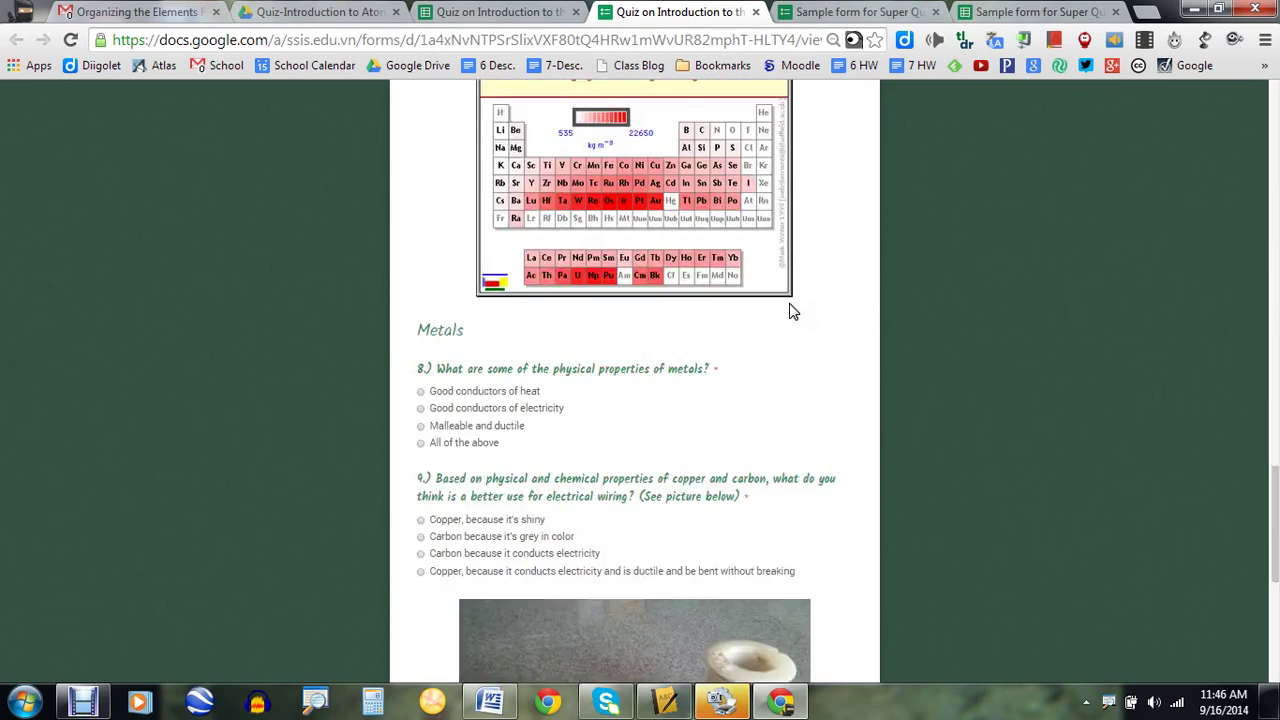
{"action": "scroll", "coordinate": [790, 311], "scroll_direction": "up", "scroll_amount": 7}
- Return to the responses spreadsheet and move to the Right or Wrong sheet
{"action": "left_click", "coordinate": [500, 12]}
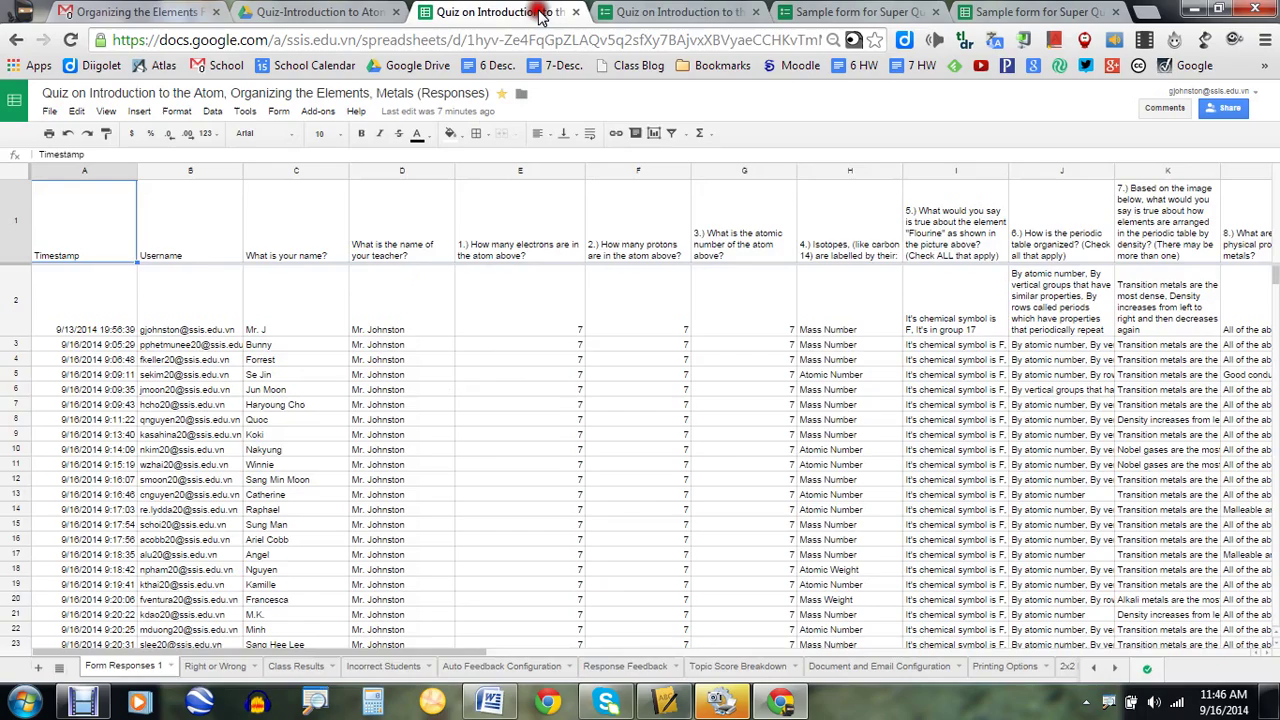
{"action": "left_click", "coordinate": [697, 16]}
{"action": "left_click", "coordinate": [533, 12]}
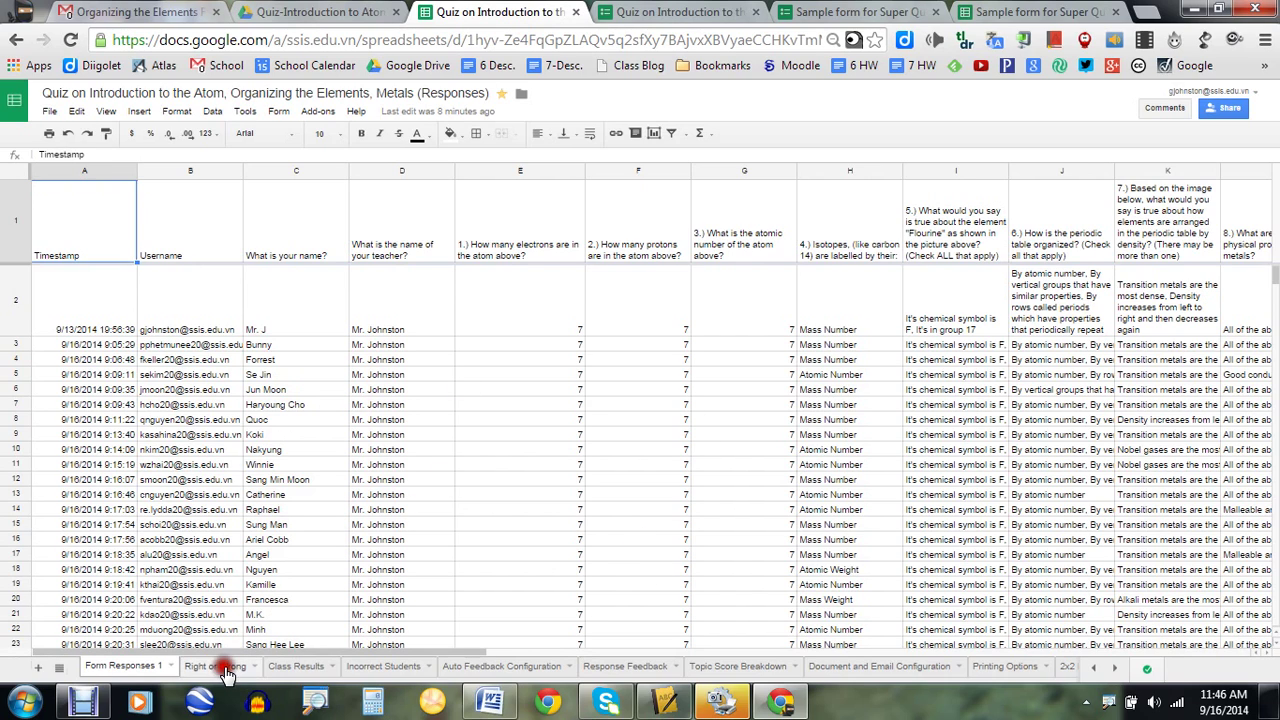
{"action": "key", "text": "ctrl+shift+Page_Down"}
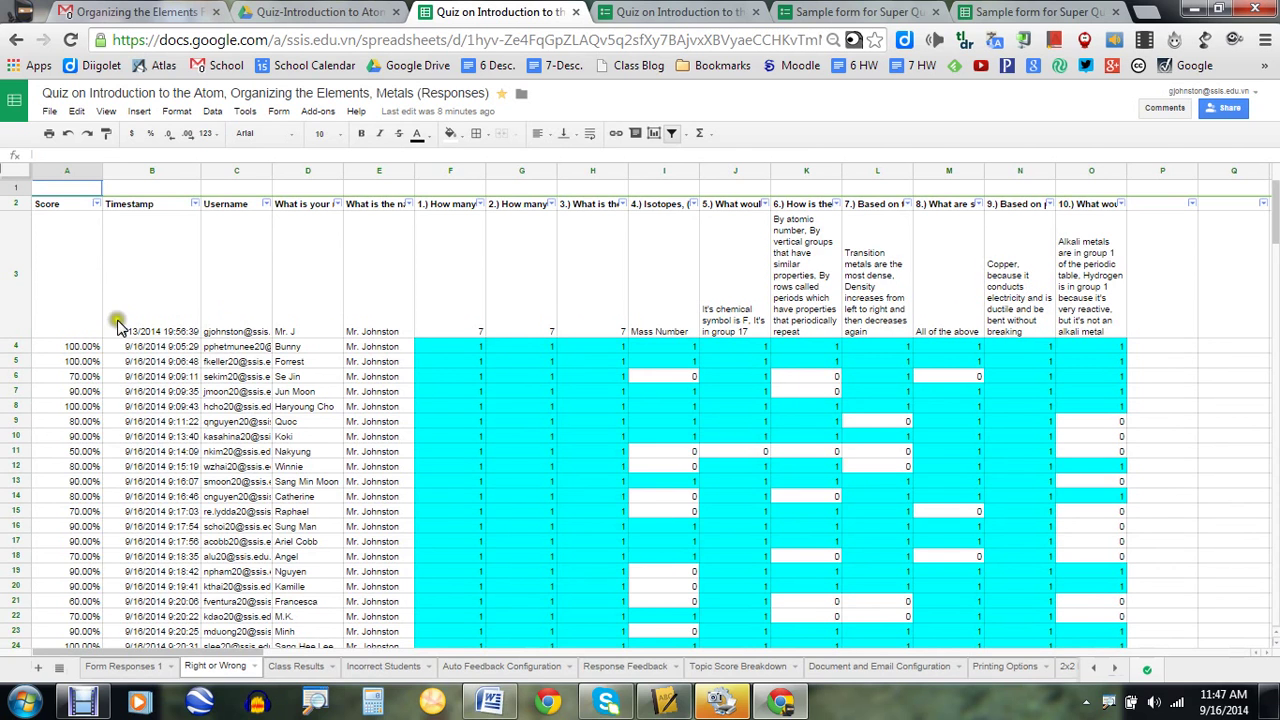
{"action": "scroll", "coordinate": [82, 336], "scroll_direction": "down", "scroll_amount": 2}
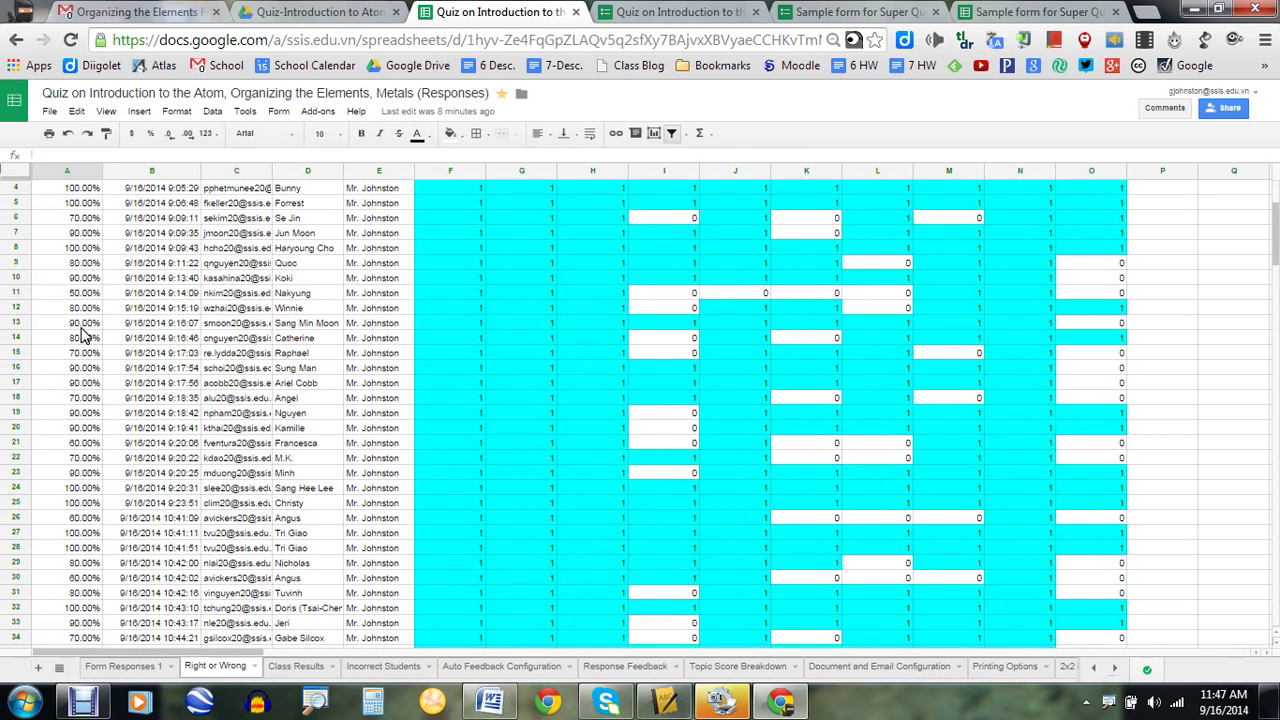
{"action": "scroll", "coordinate": [82, 336], "scroll_direction": "up", "scroll_amount": 2}
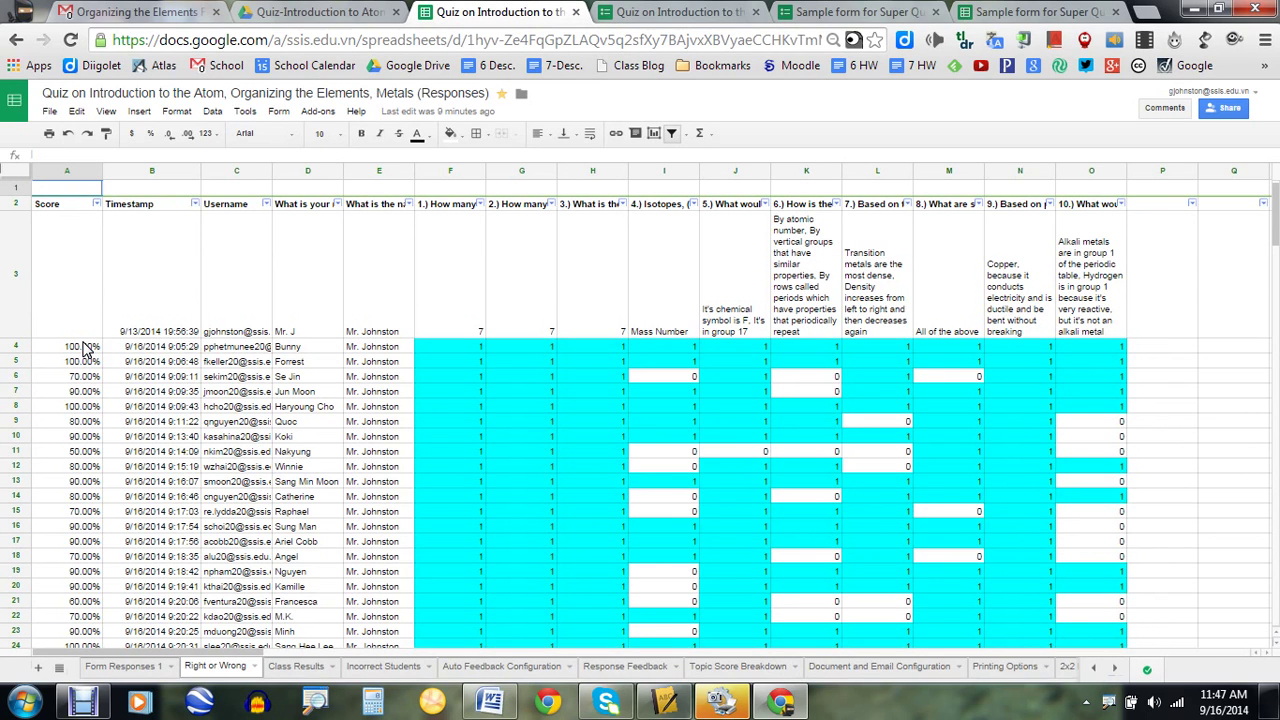
{"action": "scroll", "coordinate": [140, 338], "scroll_direction": "down", "scroll_amount": 5}
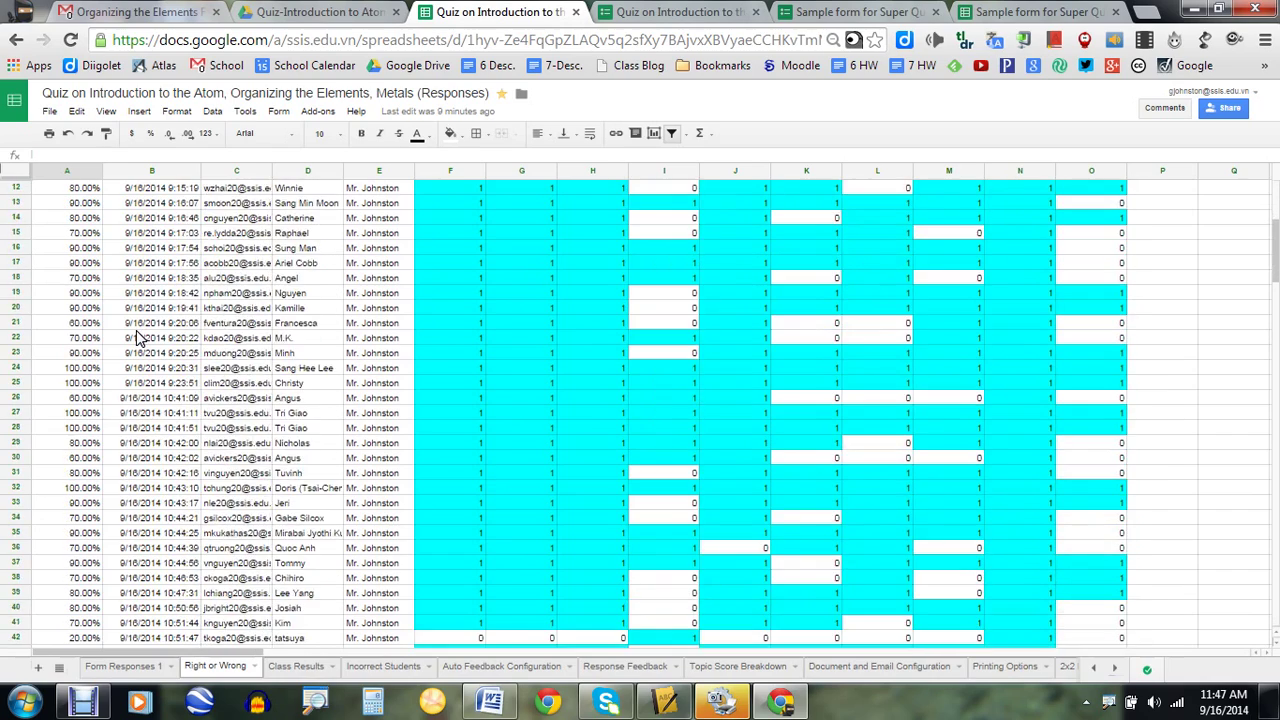
{"action": "scroll", "coordinate": [140, 338], "scroll_direction": "down", "scroll_amount": 3}
{"action": "scroll", "coordinate": [140, 338], "scroll_direction": "up", "scroll_amount": 3}
{"action": "scroll", "coordinate": [140, 338], "scroll_direction": "down", "scroll_amount": 3}
{"action": "scroll", "coordinate": [160, 335], "scroll_direction": "up", "scroll_amount": 8}
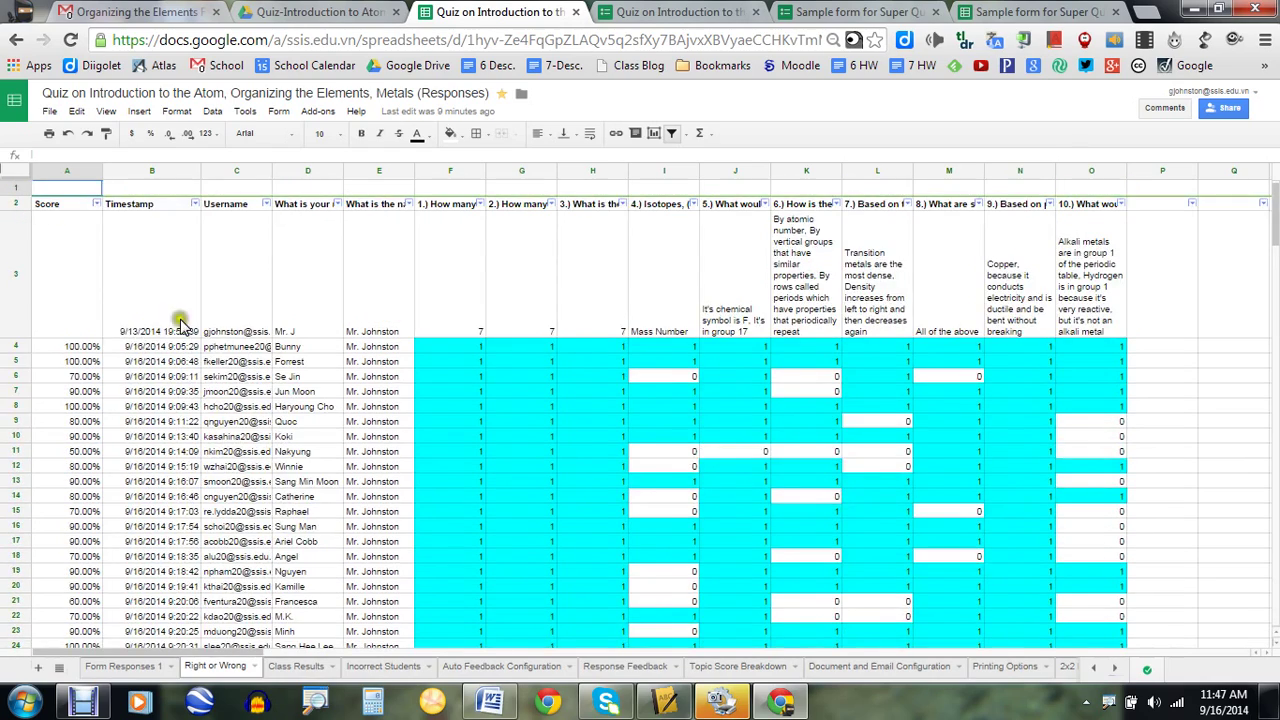
{"action": "scroll", "coordinate": [685, 365], "scroll_direction": "down", "scroll_amount": 1}
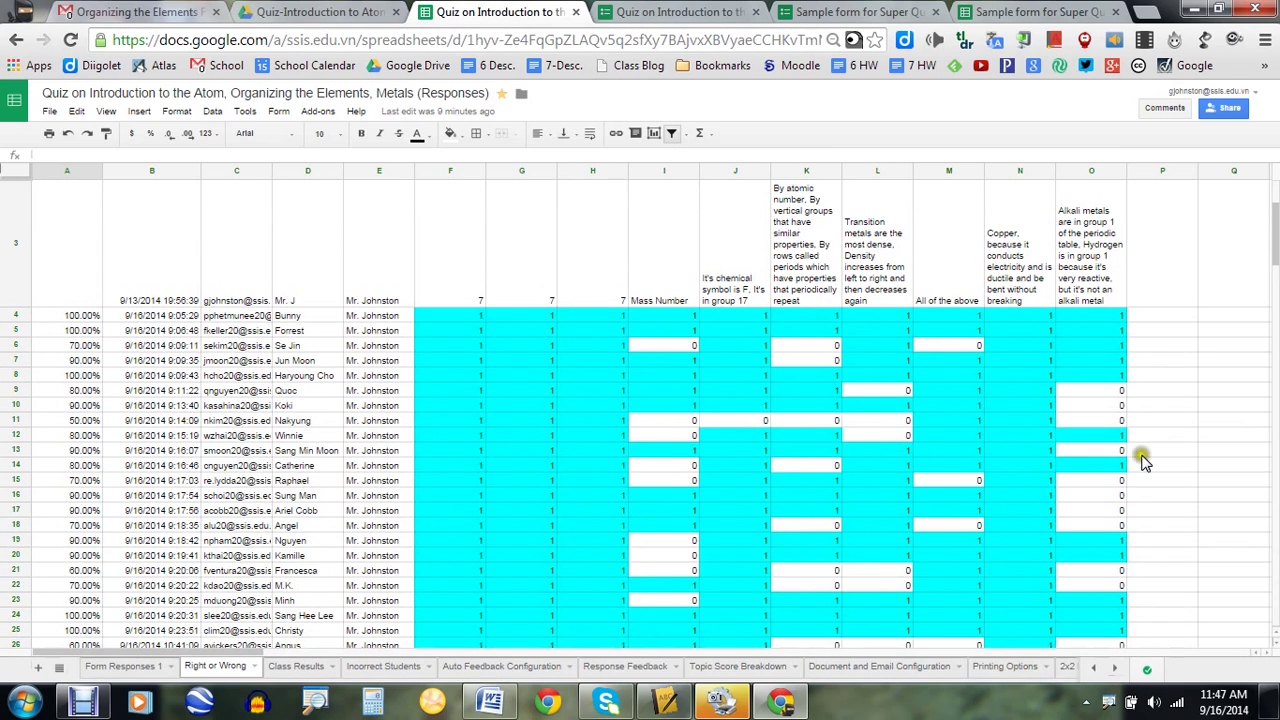
{"action": "scroll", "coordinate": [1106, 282], "scroll_direction": "up", "scroll_amount": 1}
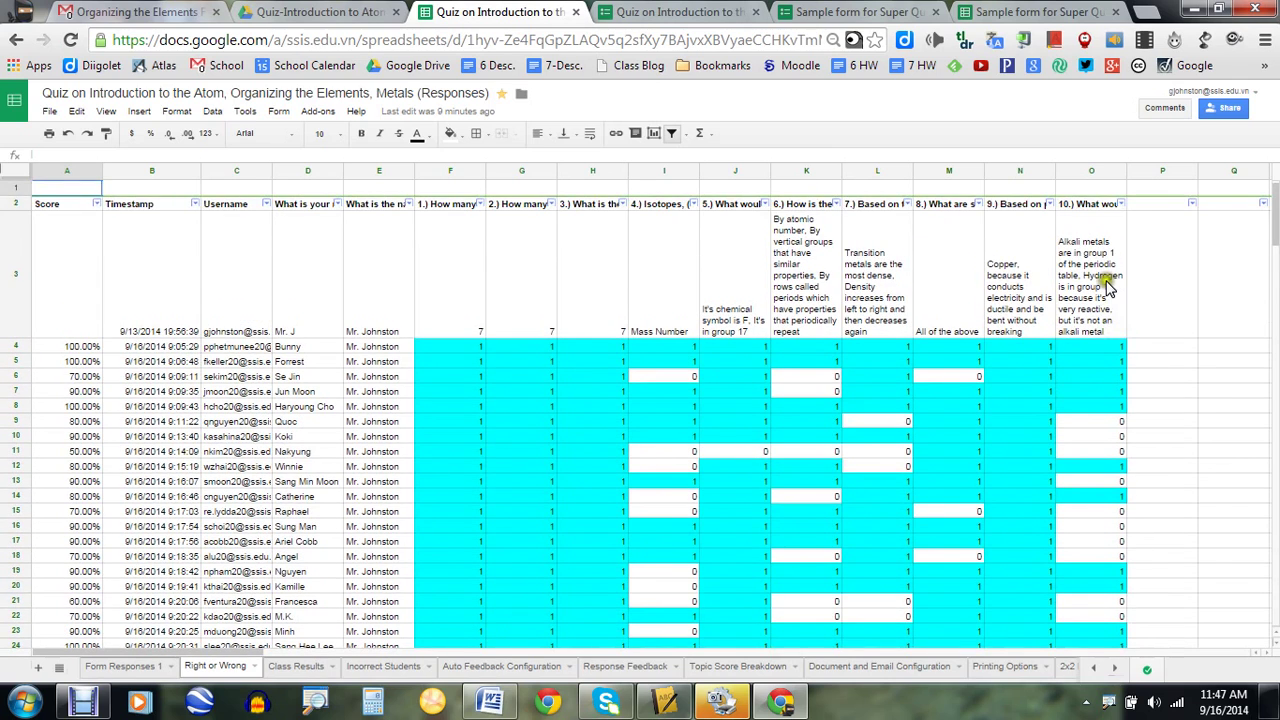
{"action": "left_click", "coordinate": [1106, 285]}
{"action": "left_click", "coordinate": [666, 279]}
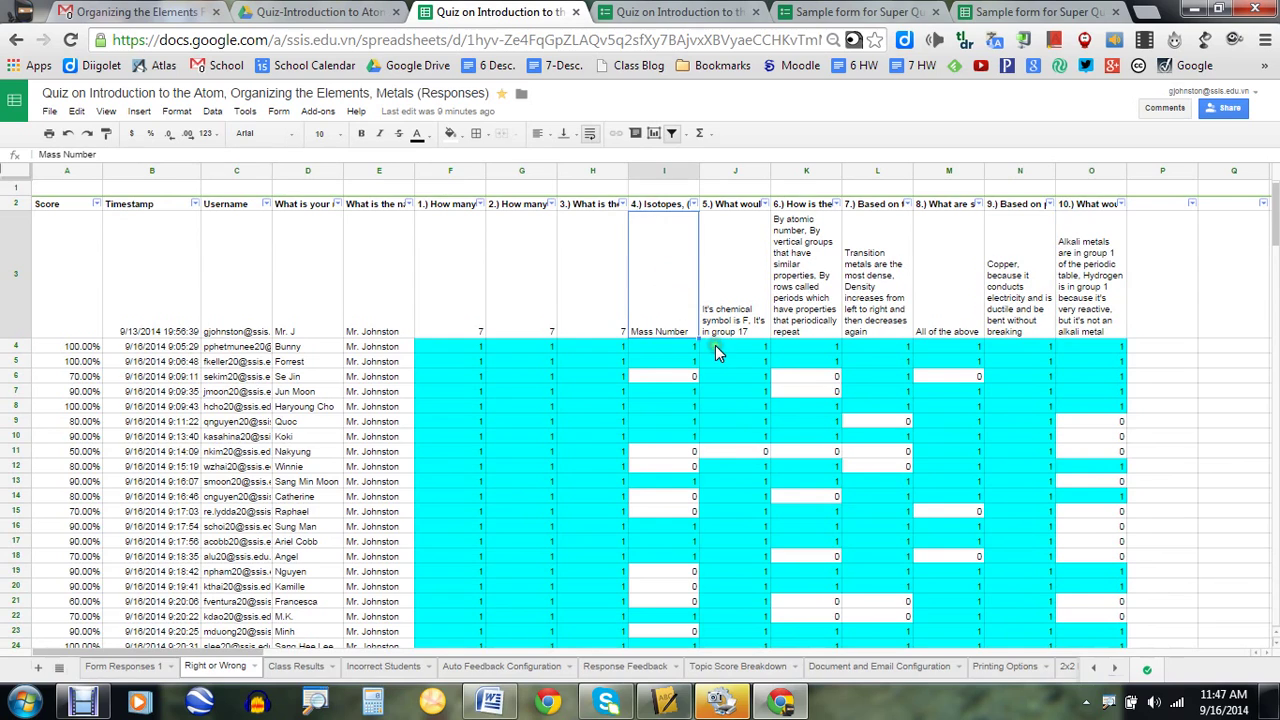
{"action": "scroll", "coordinate": [715, 345], "scroll_direction": "down", "scroll_amount": 5}
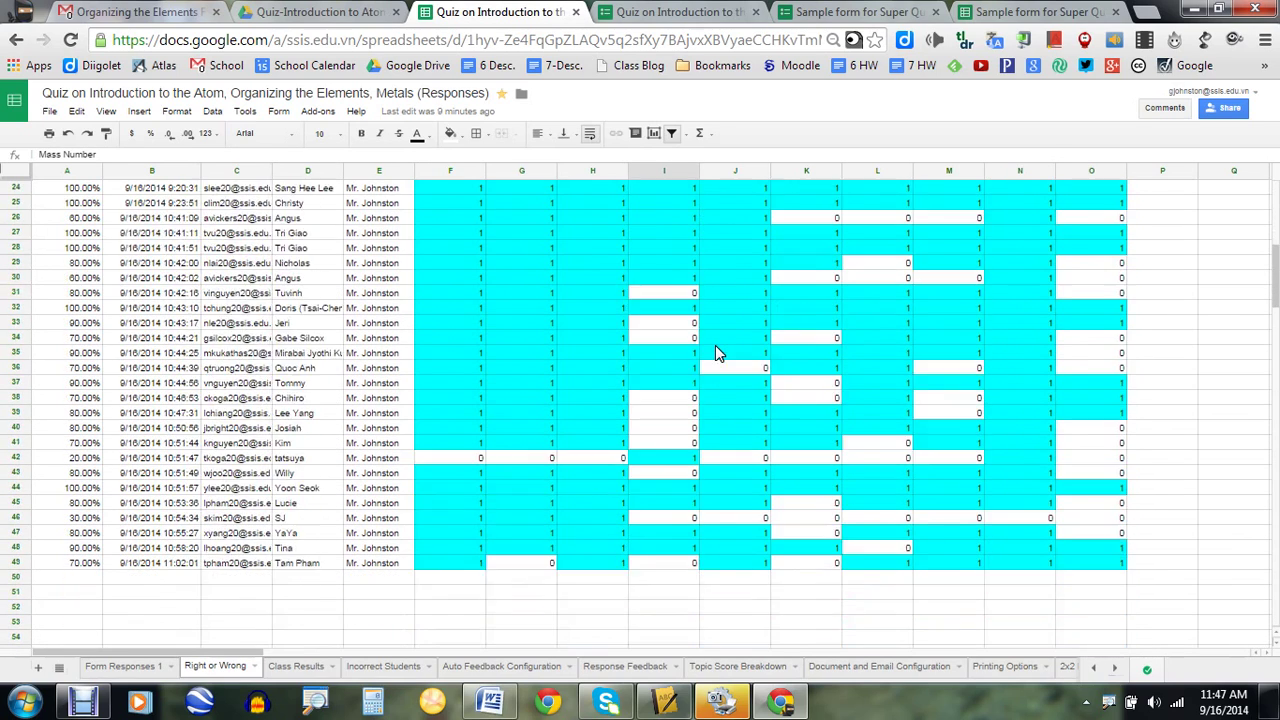
{"action": "scroll", "coordinate": [715, 345], "scroll_direction": "up", "scroll_amount": 5}
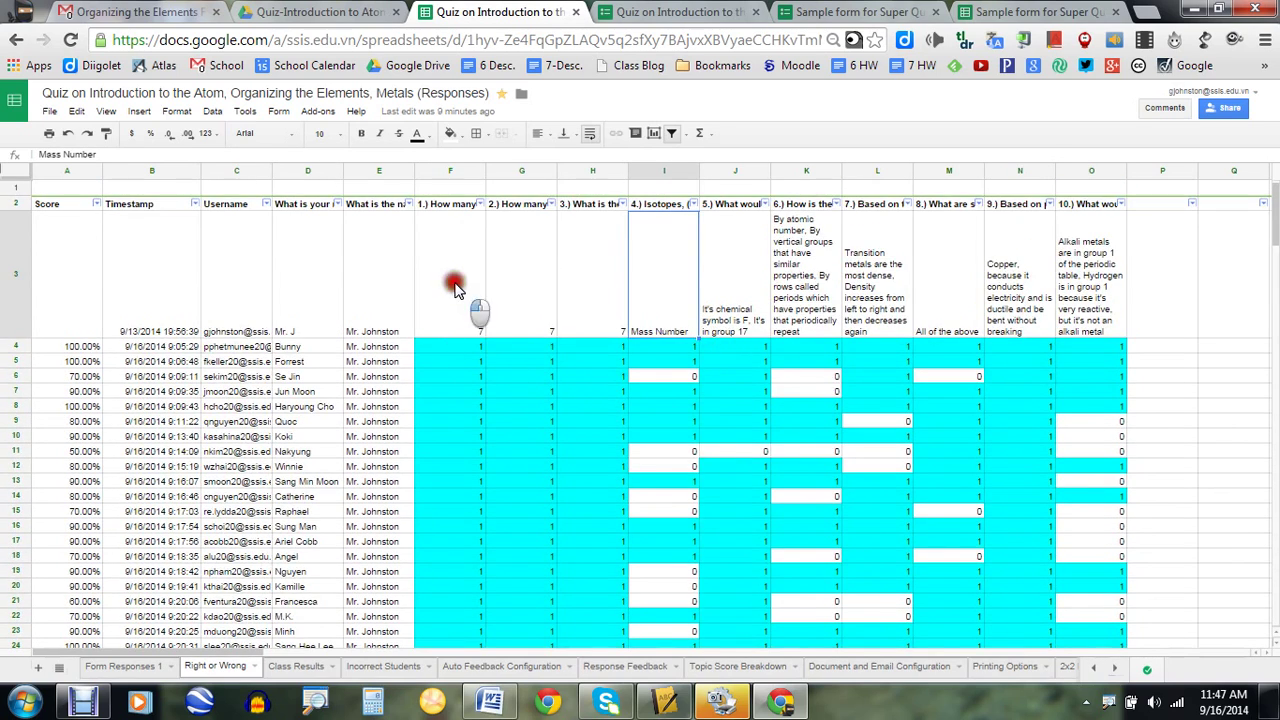
{"action": "left_click", "coordinate": [455, 288]}
{"action": "left_click", "coordinate": [550, 286]}
{"action": "left_click", "coordinate": [600, 286]}
{"action": "left_click", "coordinate": [1017, 293]}
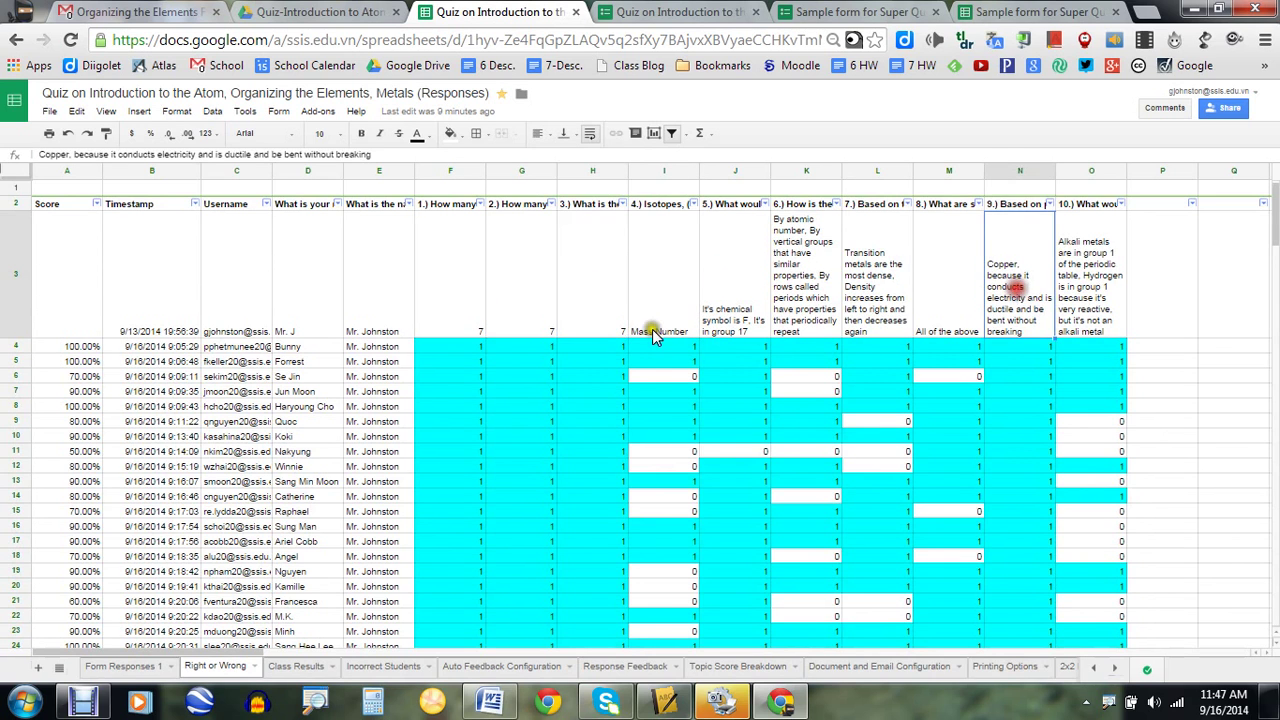
{"action": "scroll", "coordinate": [634, 329], "scroll_direction": "down", "scroll_amount": 4}
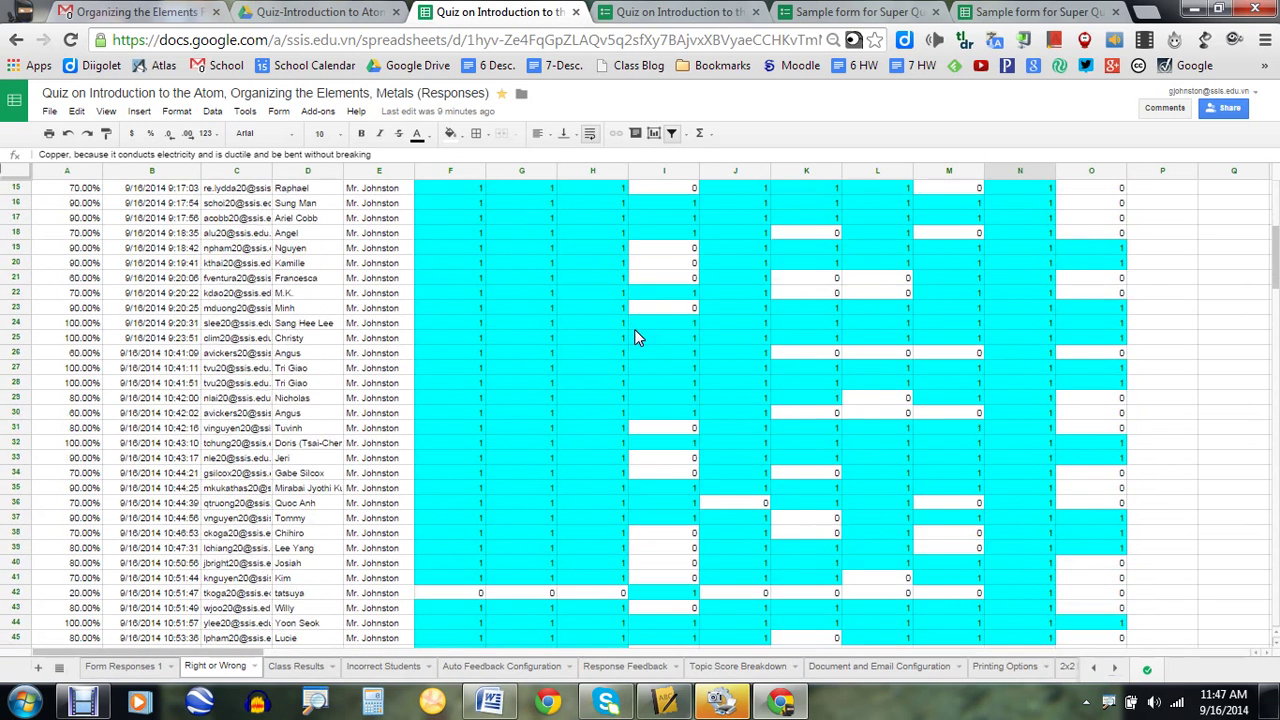
{"action": "scroll", "coordinate": [634, 329], "scroll_direction": "down", "scroll_amount": 2}
{"action": "left_click", "coordinate": [78, 264]}
{"action": "left_click_drag", "start_coordinate": [78, 264], "coordinate": [78, 370]}
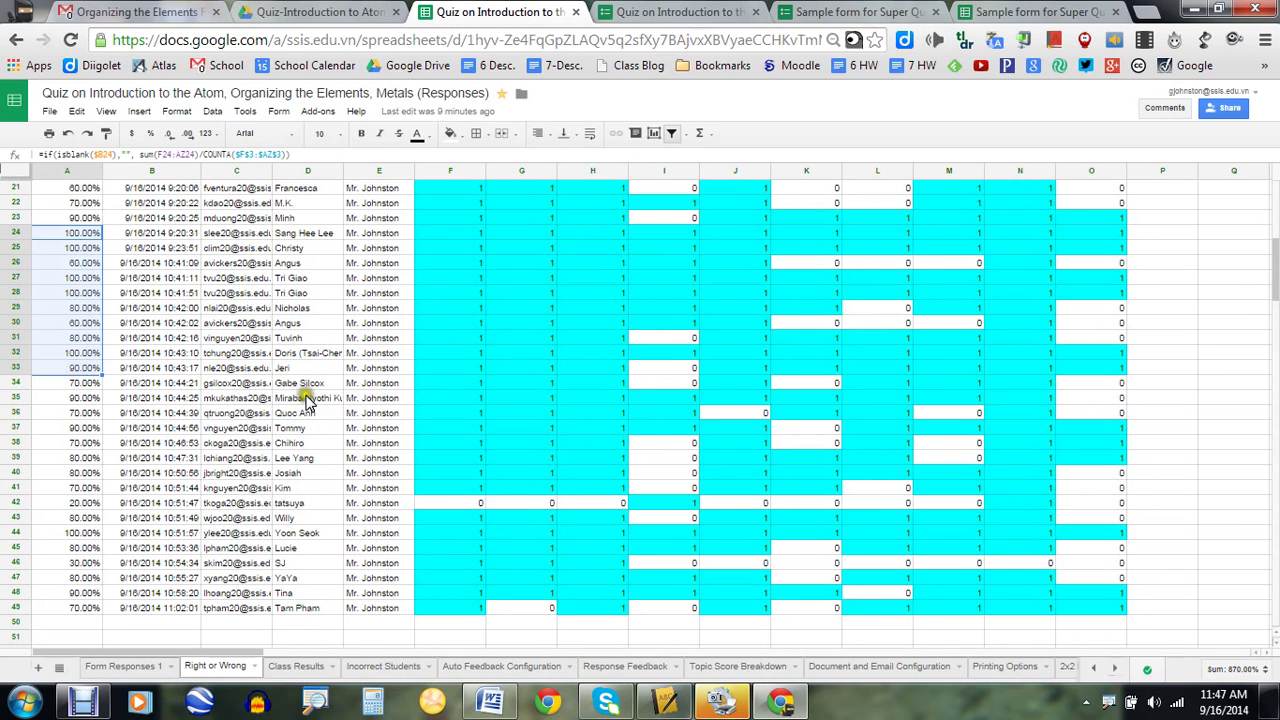
- On Class Results, check question 4's formula ='Right or Wrong'!I2, then open Incorrect Students
{"action": "left_click", "coordinate": [324, 662]}
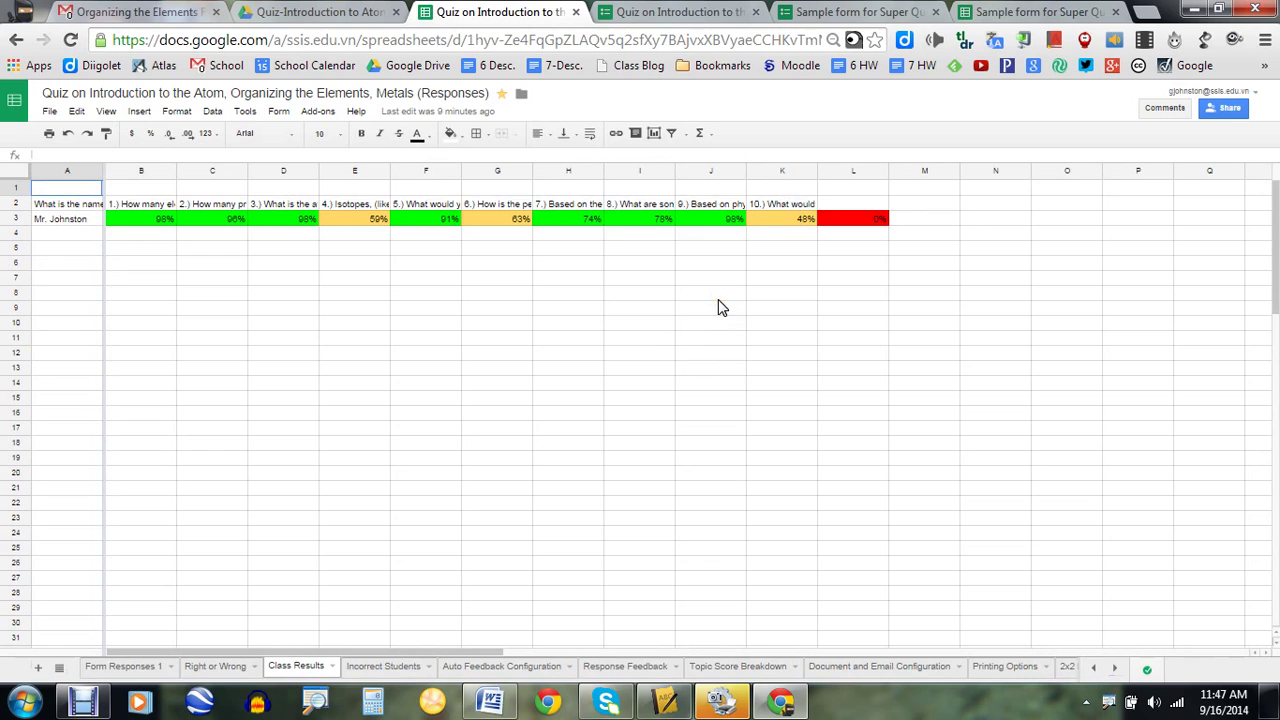
{"action": "left_click", "coordinate": [372, 205]}
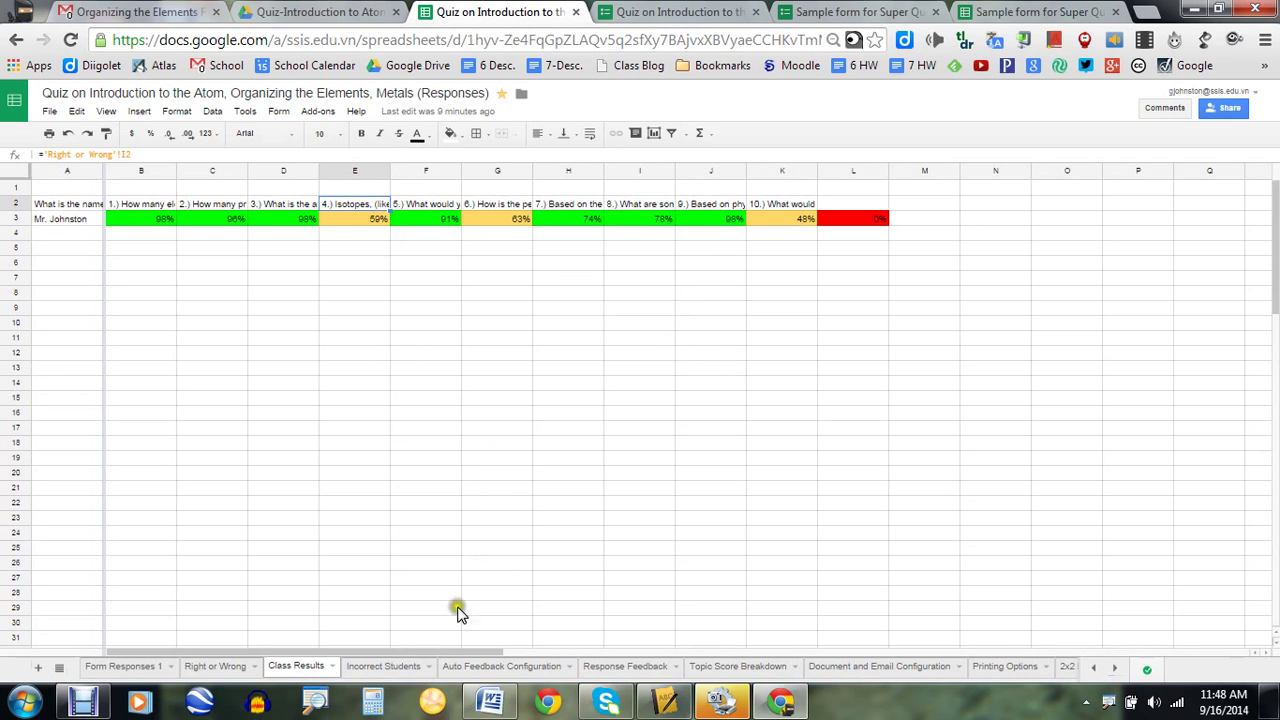
{"action": "left_click", "coordinate": [390, 666]}
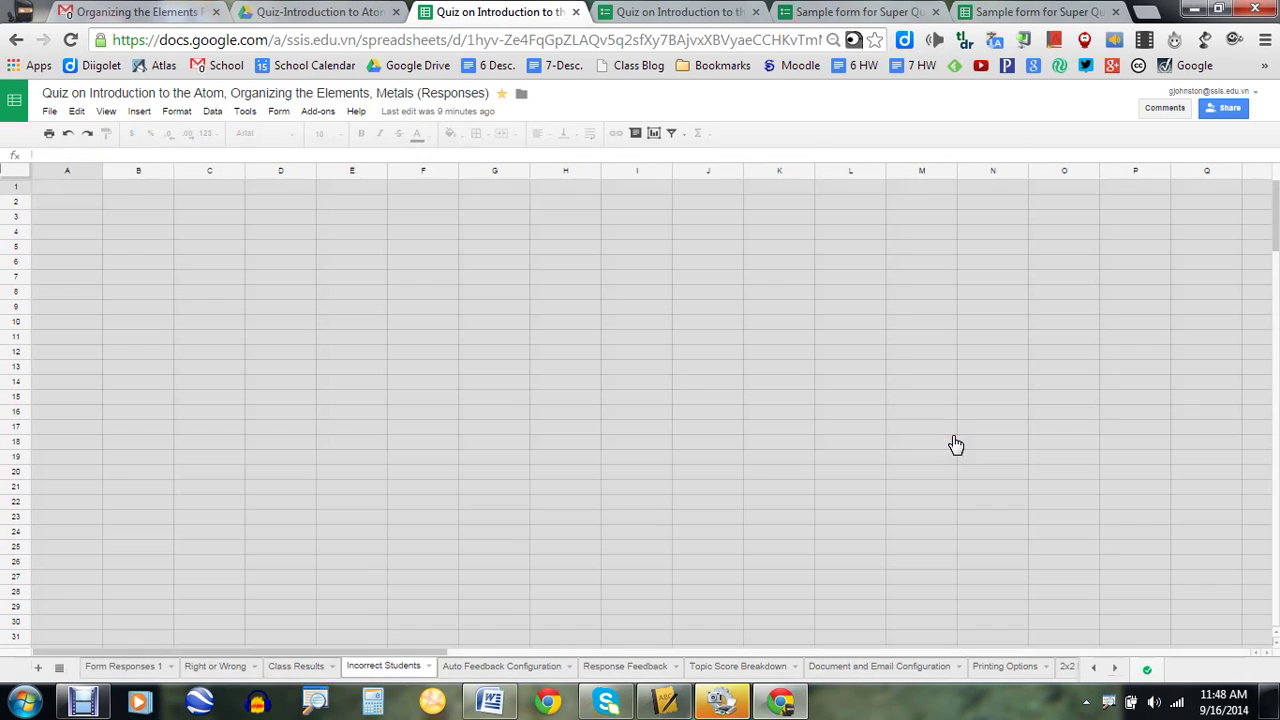
- Inspect the Incorrect Students FILTER formulas for questions 10, 9, 3 and 1, then move on
{"action": "left_click", "coordinate": [678, 381]}
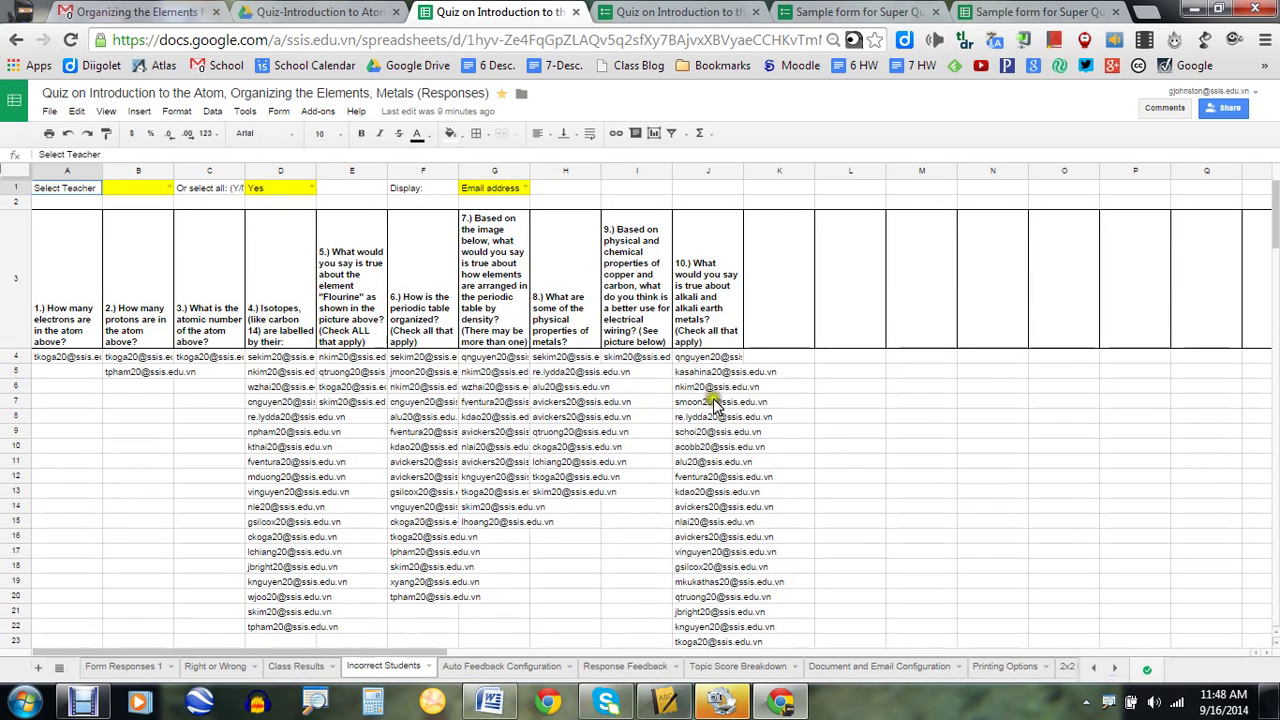
{"action": "left_click", "coordinate": [715, 362]}
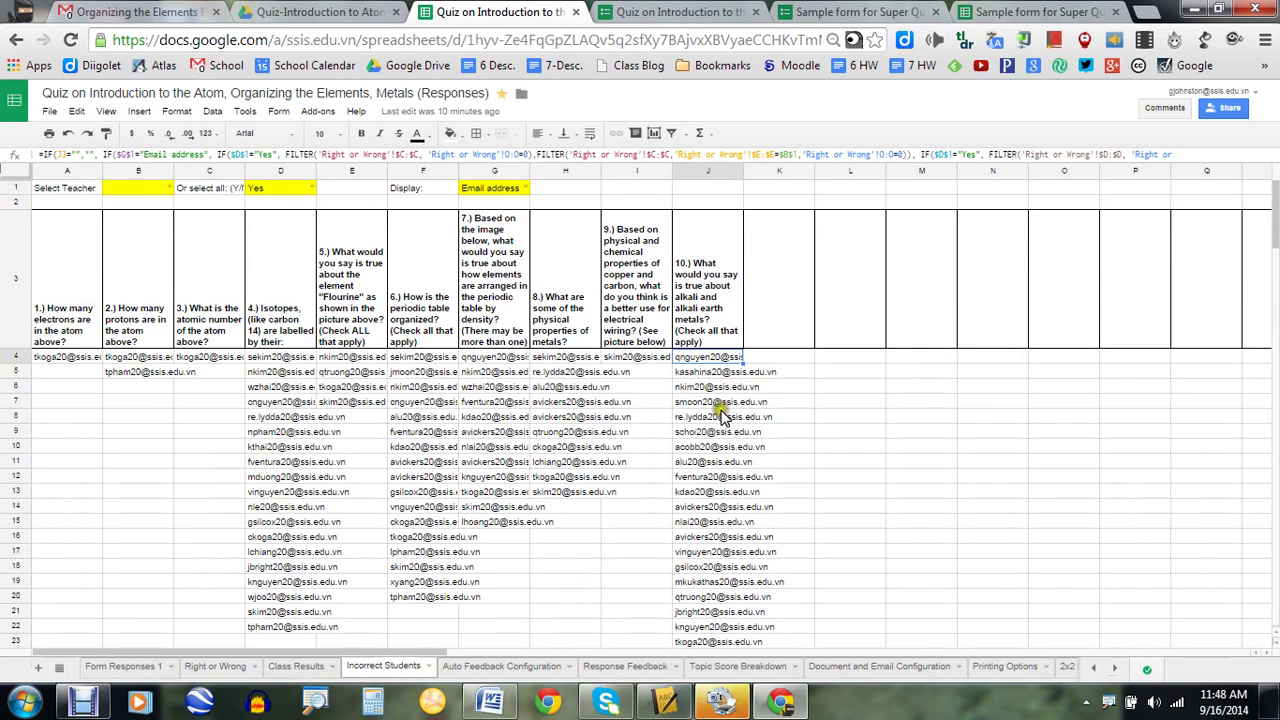
{"action": "scroll", "coordinate": [724, 417], "scroll_direction": "down", "scroll_amount": 3}
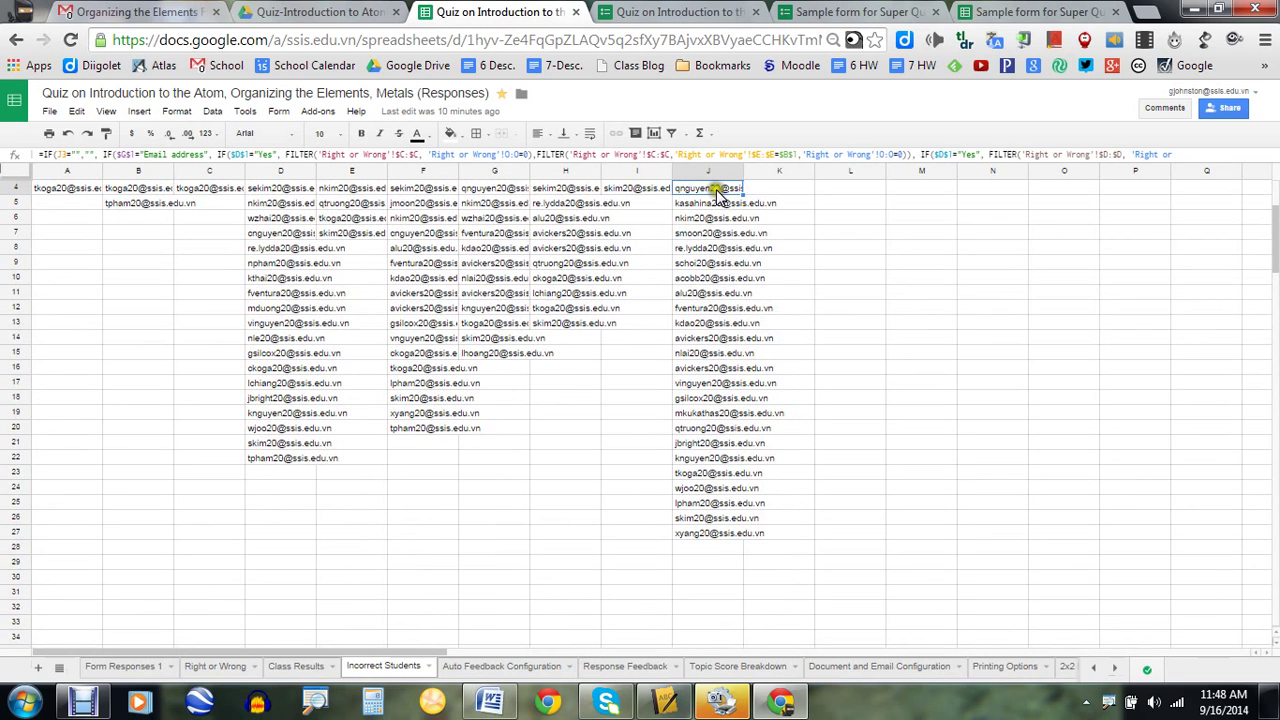
{"action": "scroll", "coordinate": [720, 460], "scroll_direction": "up", "scroll_amount": 3}
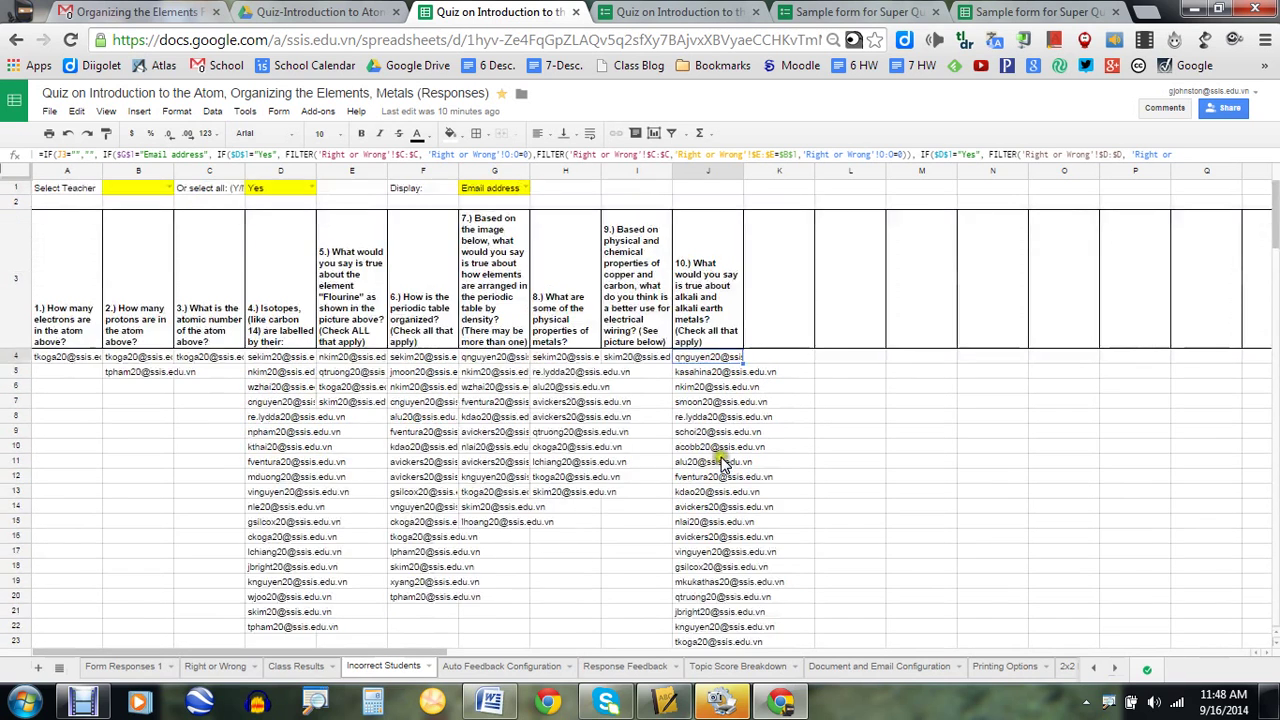
{"action": "left_click", "coordinate": [660, 356]}
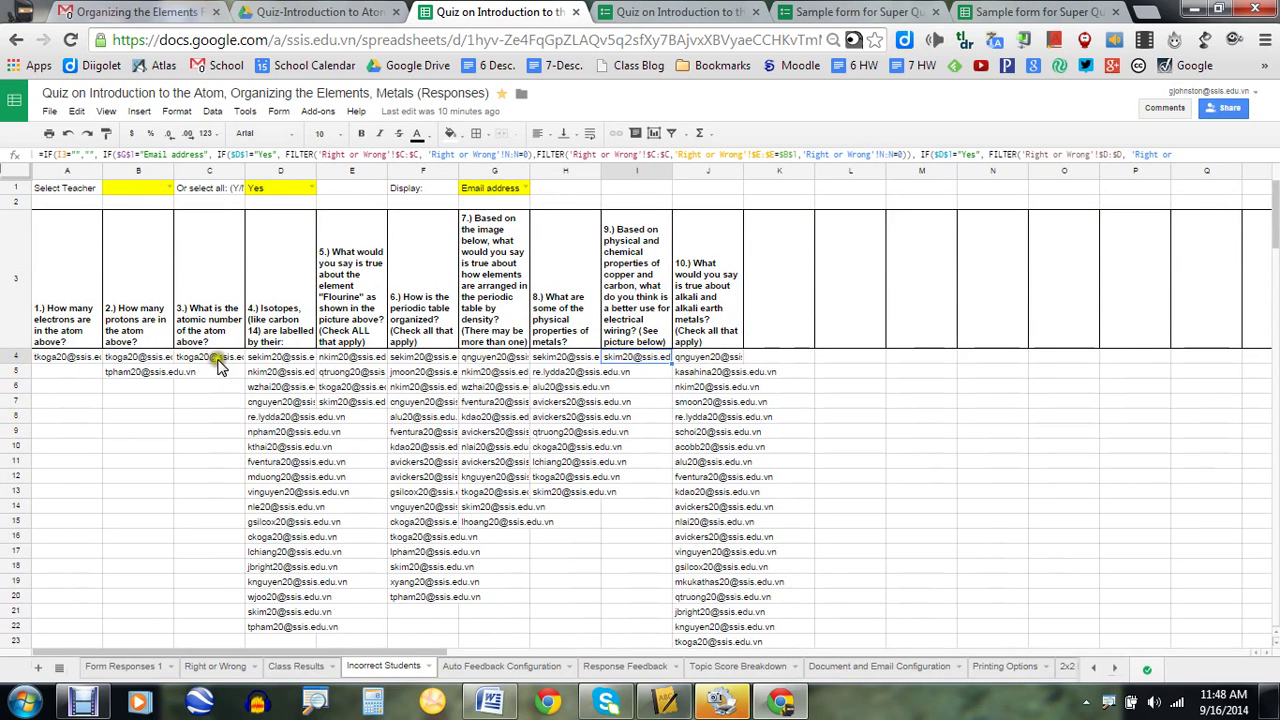
{"action": "left_click", "coordinate": [170, 357]}
{"action": "left_click", "coordinate": [77, 357]}
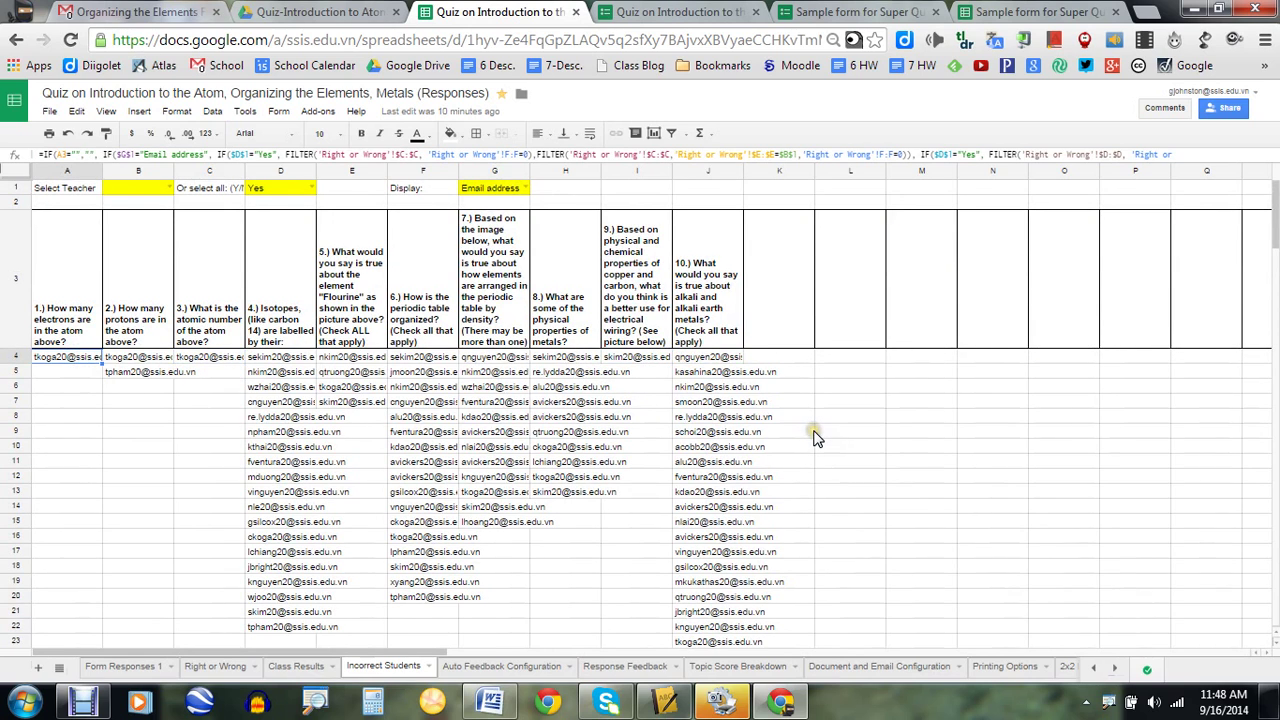
{"action": "scroll", "coordinate": [815, 432], "scroll_direction": "down", "scroll_amount": 3}
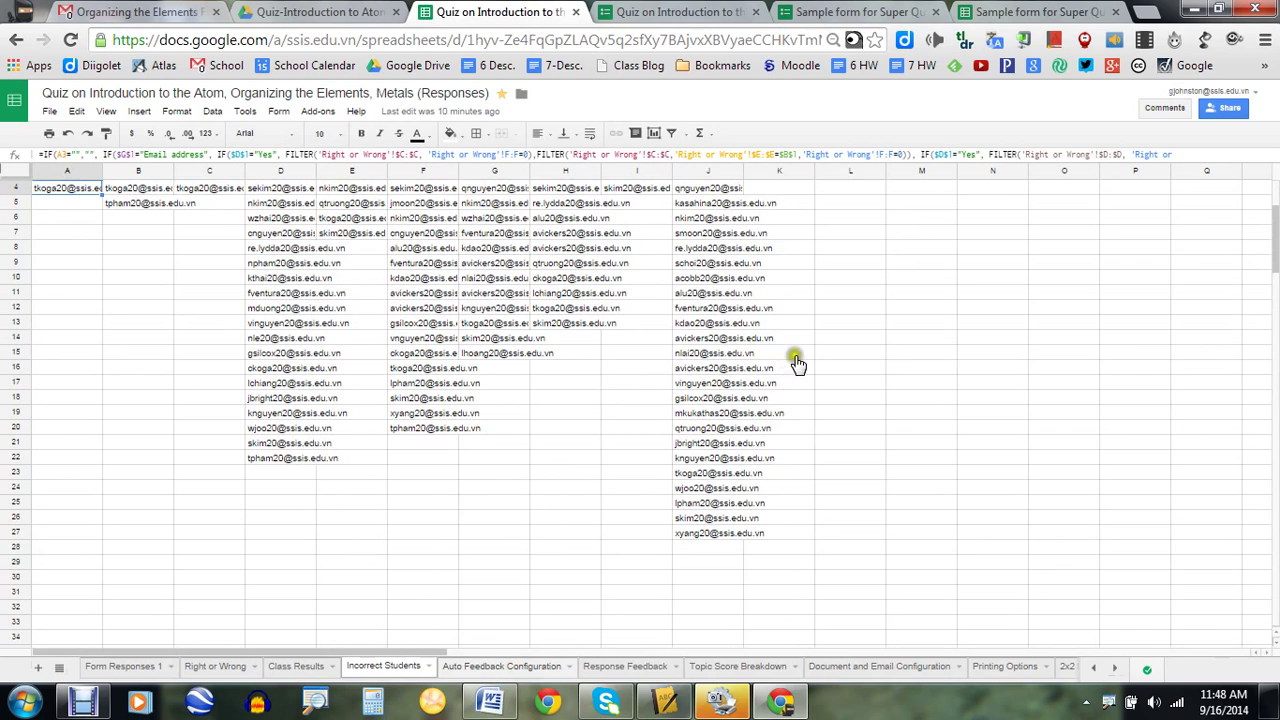
{"action": "key", "text": "ctrl+shift+Page_Down"}
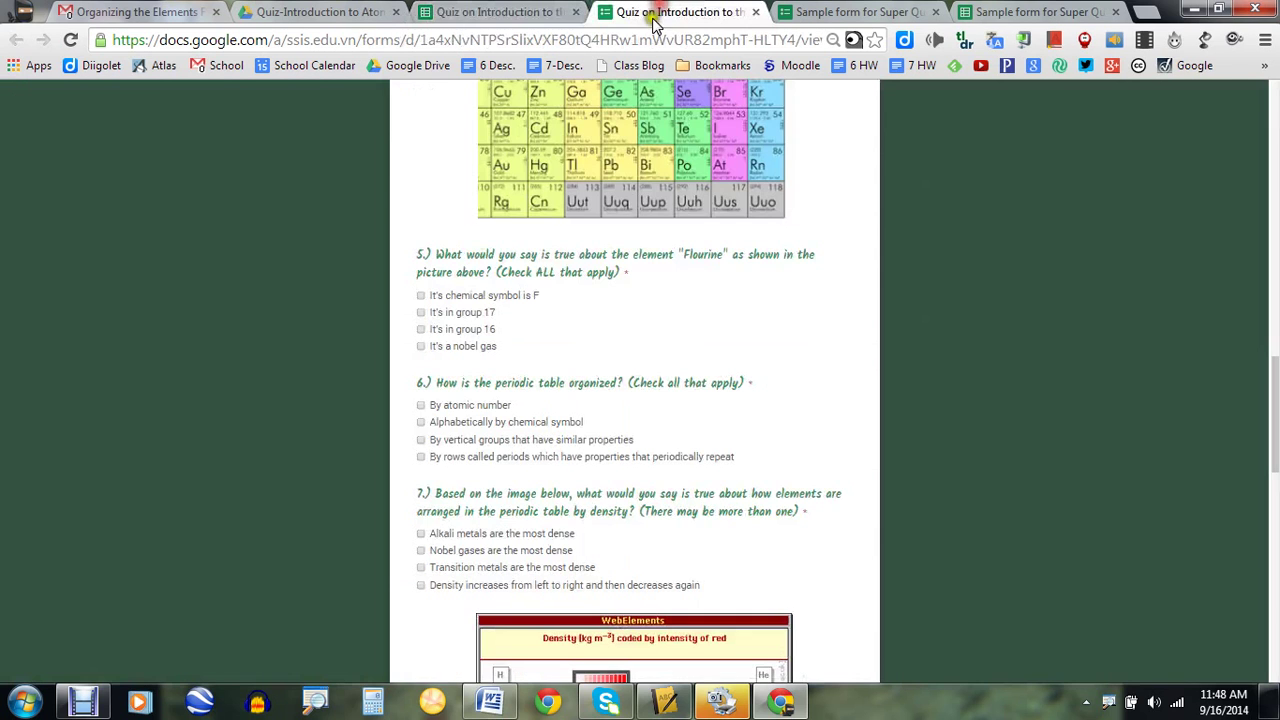
- Review the specific feedback for Topics 1–3, including 'Review your metals lab'
{"action": "left_click", "coordinate": [650, 12]}
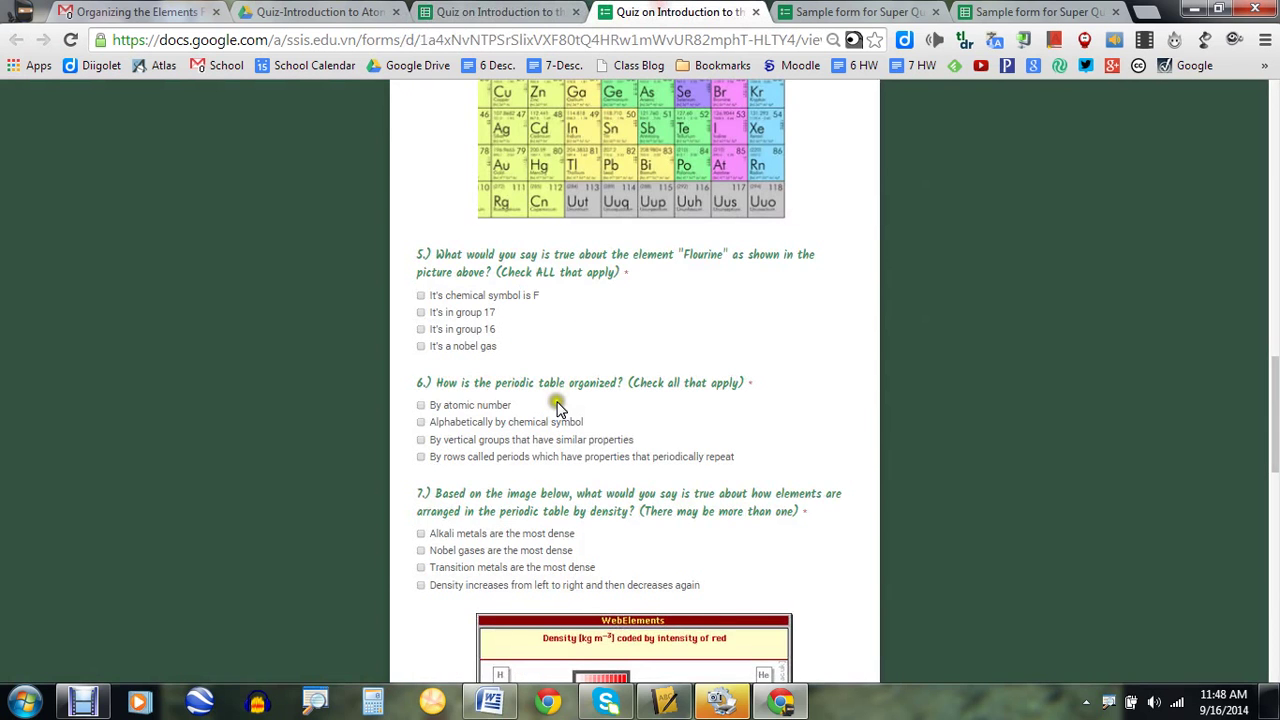
{"action": "left_click", "coordinate": [480, 18]}
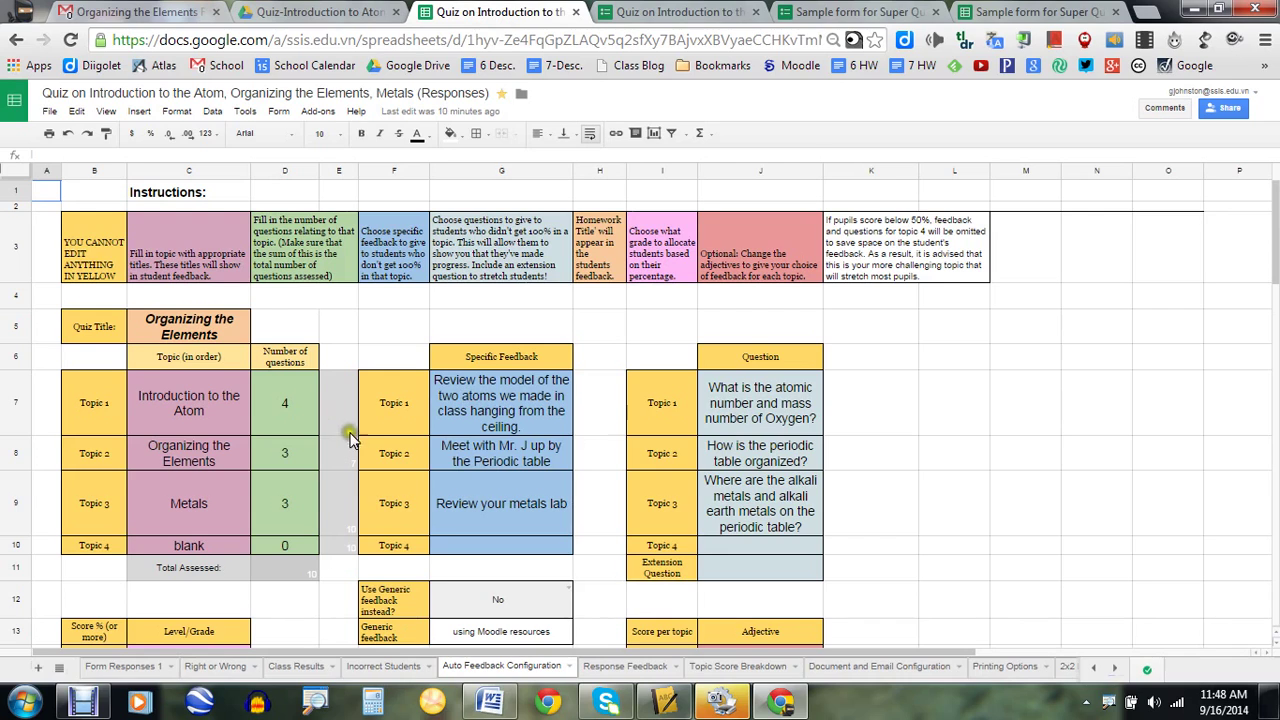
{"action": "left_click", "coordinate": [495, 412]}
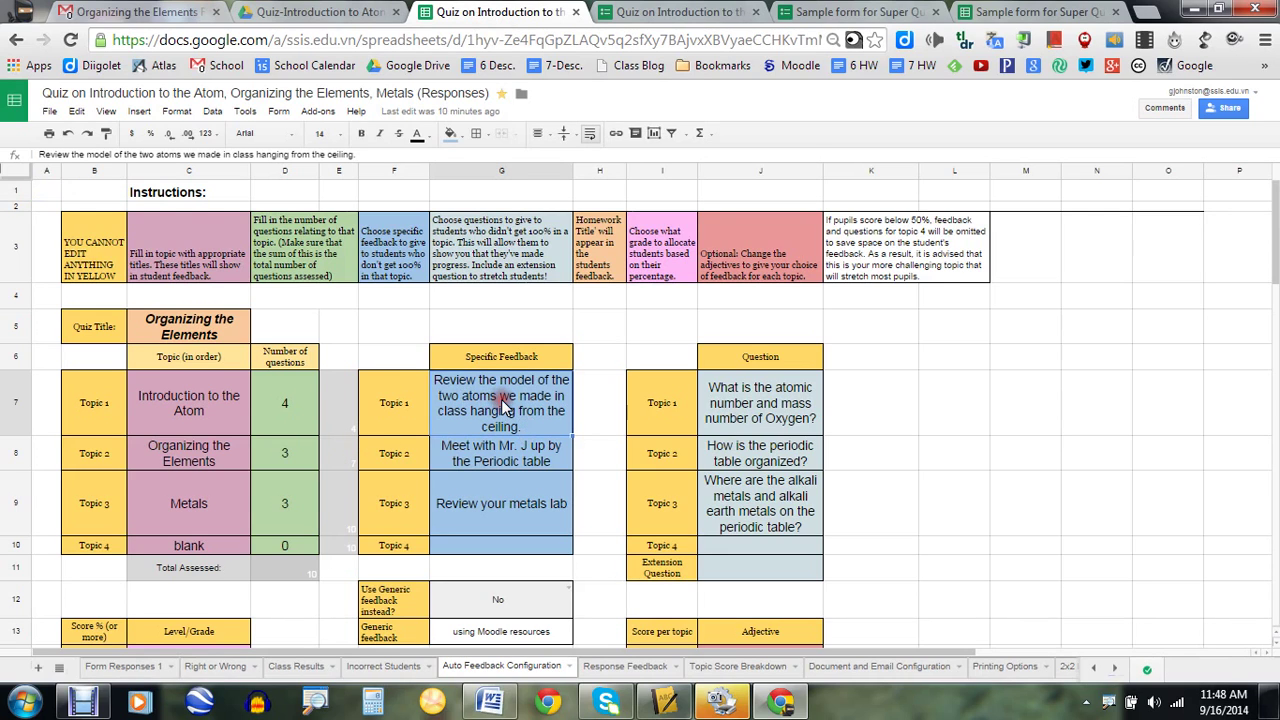
{"action": "left_click", "coordinate": [524, 466]}
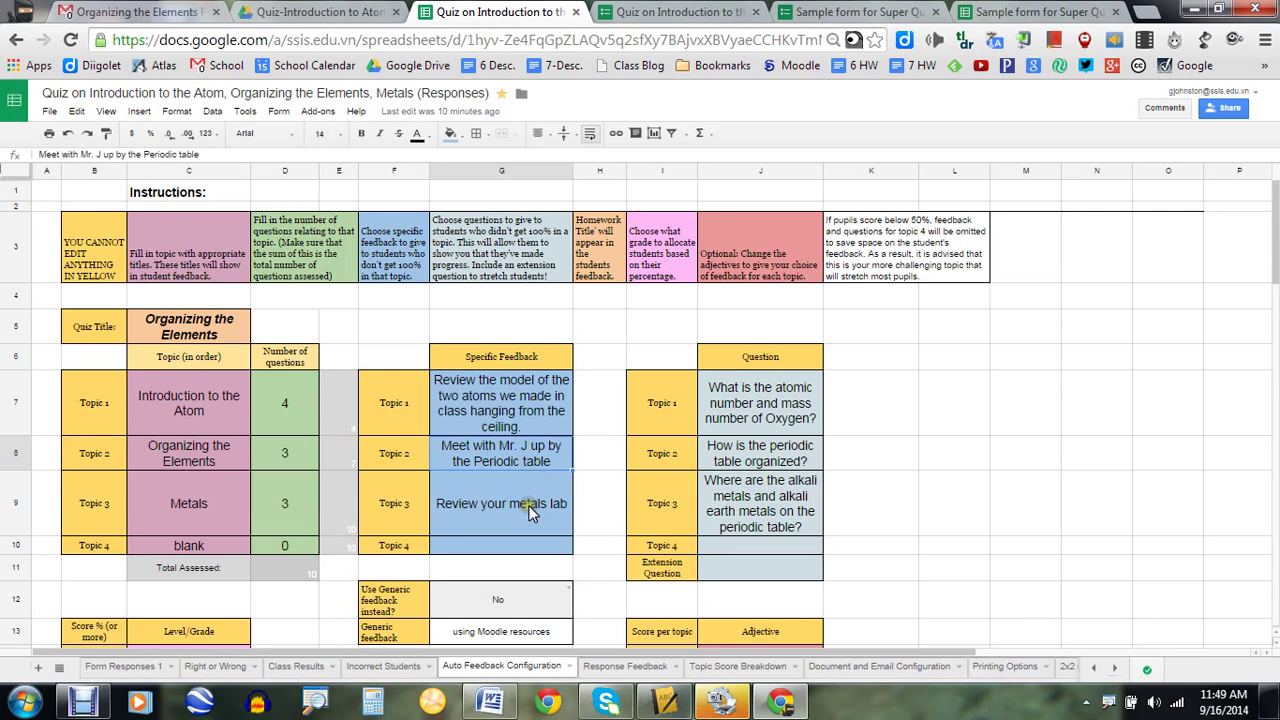
{"action": "left_click", "coordinate": [529, 507]}
{"action": "left_click", "coordinate": [174, 507]}
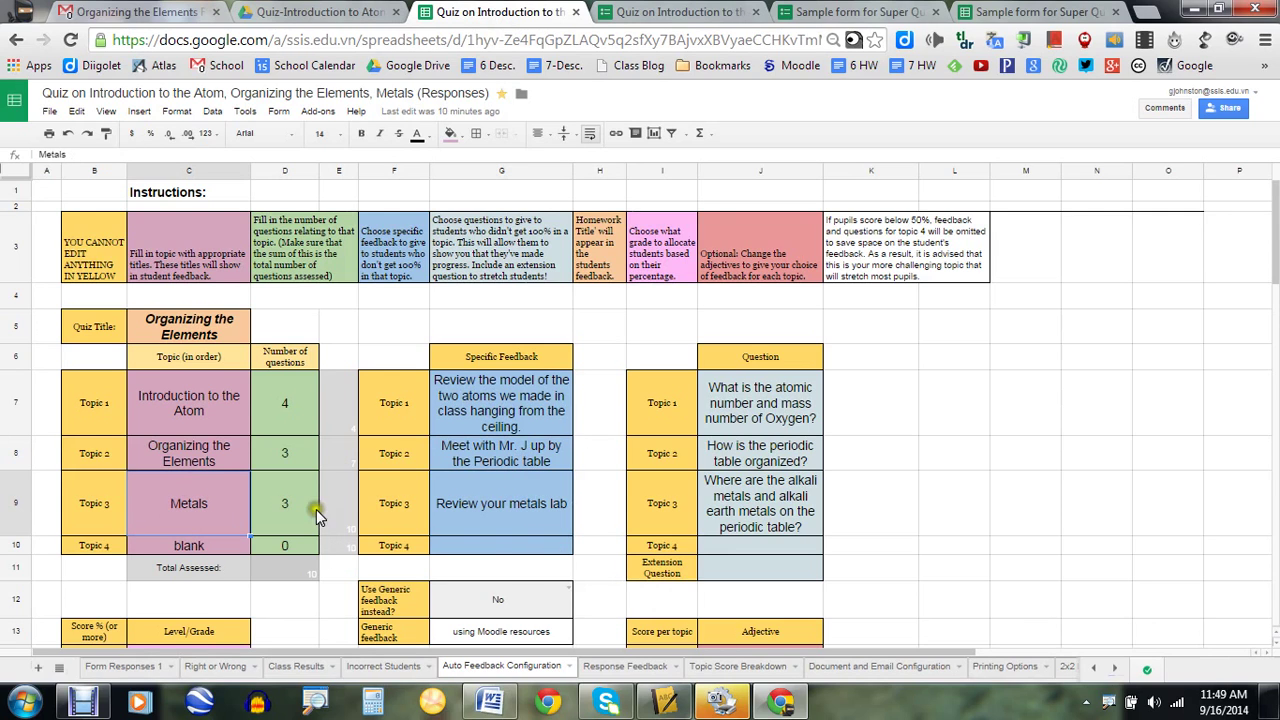
{"action": "left_click", "coordinate": [472, 505]}
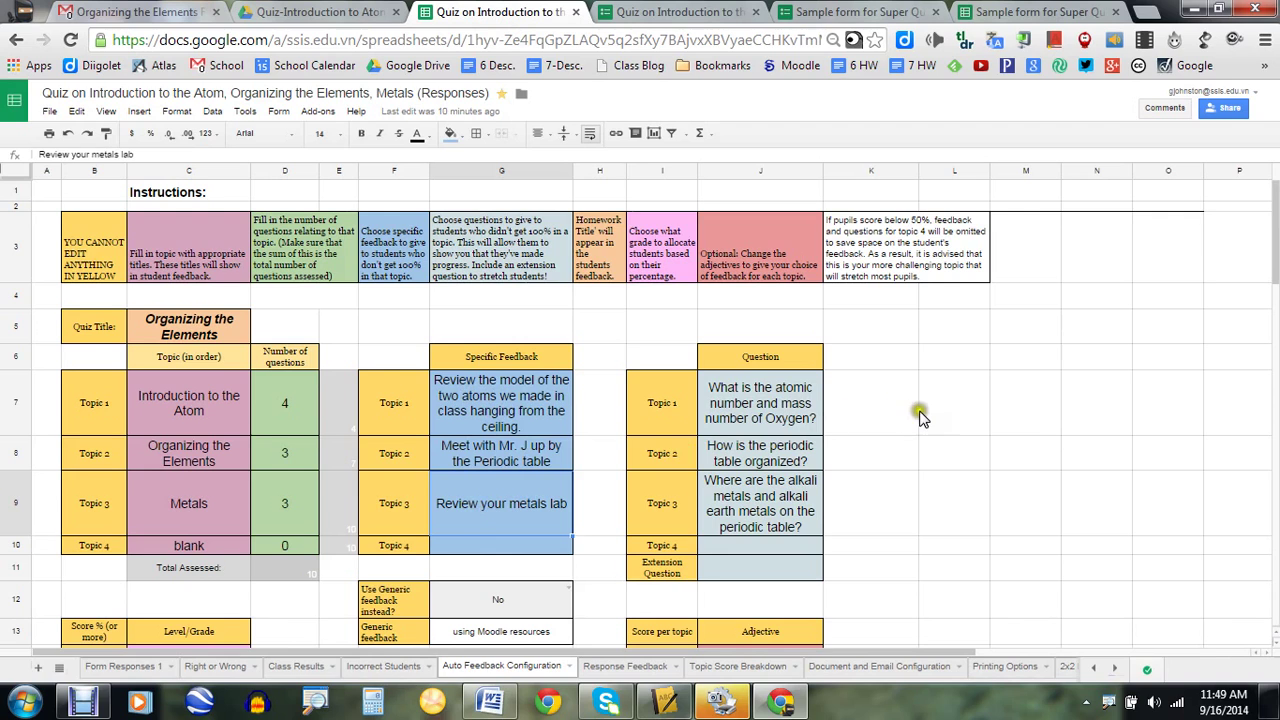
- Check the follow-up questions entered for Topics 1, 2 and 3
{"action": "scroll", "coordinate": [925, 419], "scroll_direction": "down", "scroll_amount": 1}
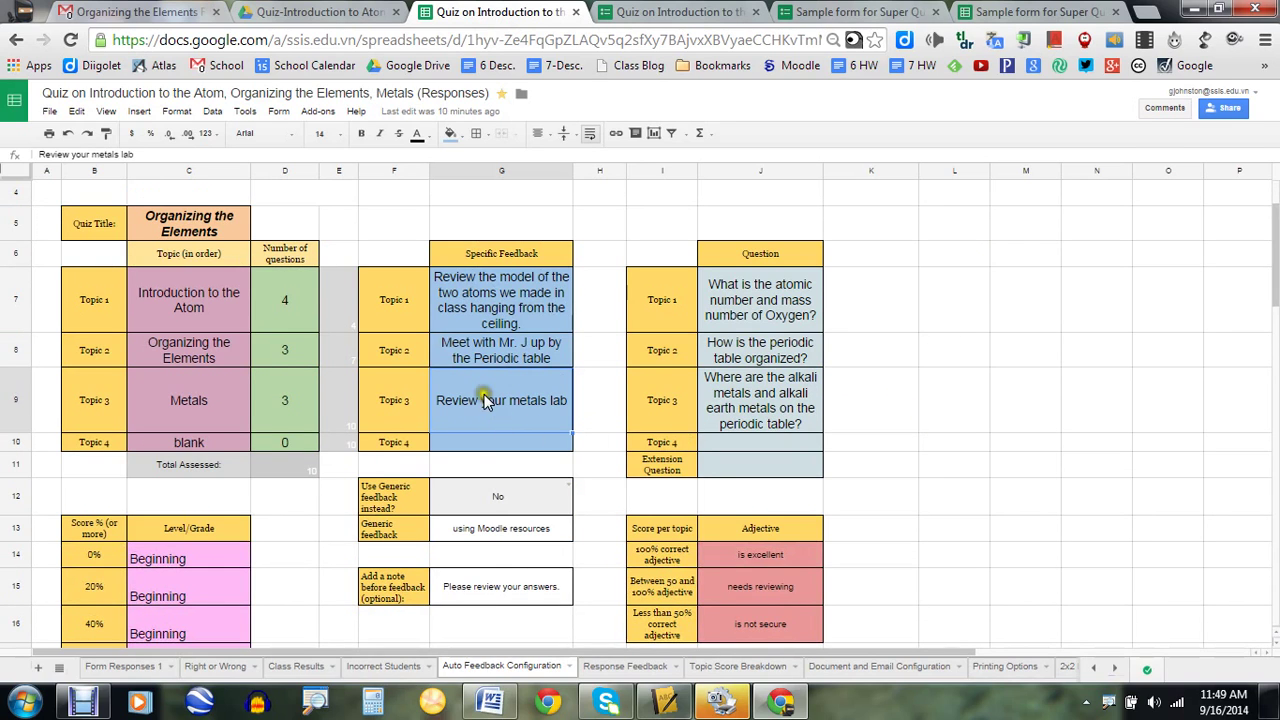
{"action": "left_click", "coordinate": [768, 312]}
{"action": "left_click", "coordinate": [770, 350]}
{"action": "left_click", "coordinate": [775, 400]}
- Review the Level/Grade labels and adjectives for each score band
{"action": "scroll", "coordinate": [560, 450], "scroll_direction": "down", "scroll_amount": 1}
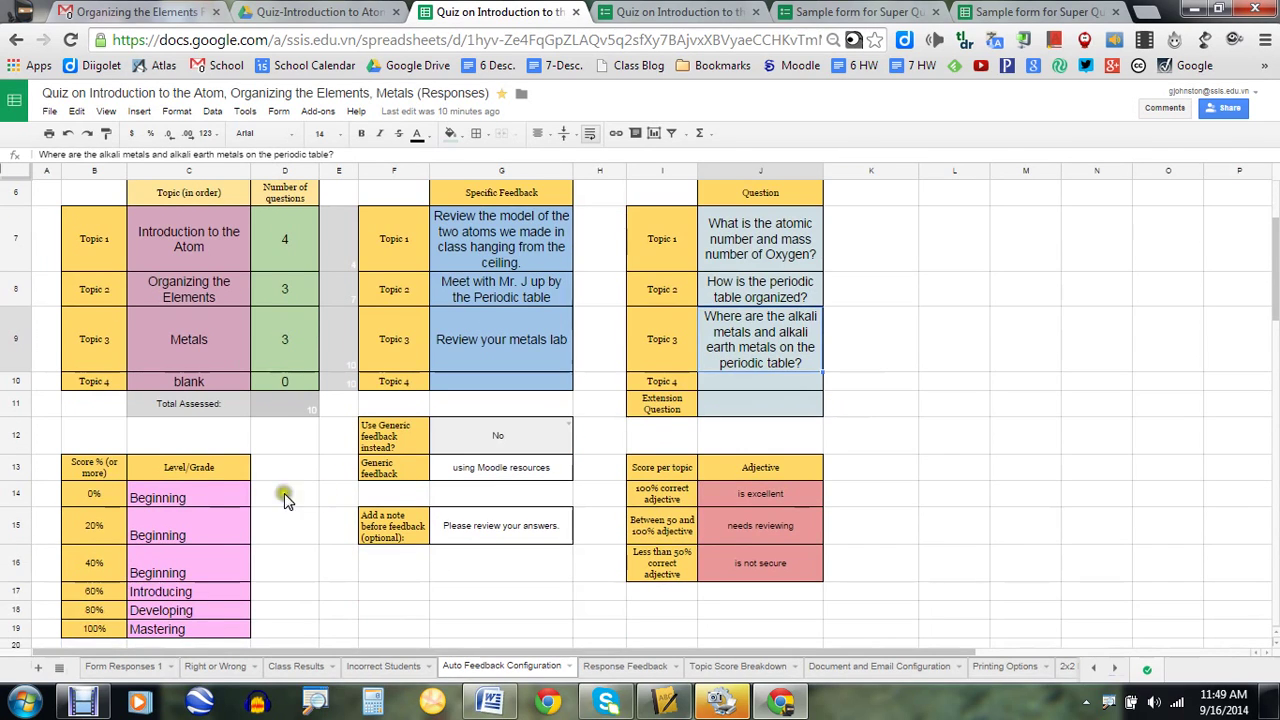
{"action": "left_click", "coordinate": [196, 500]}
{"action": "left_click", "coordinate": [197, 523]}
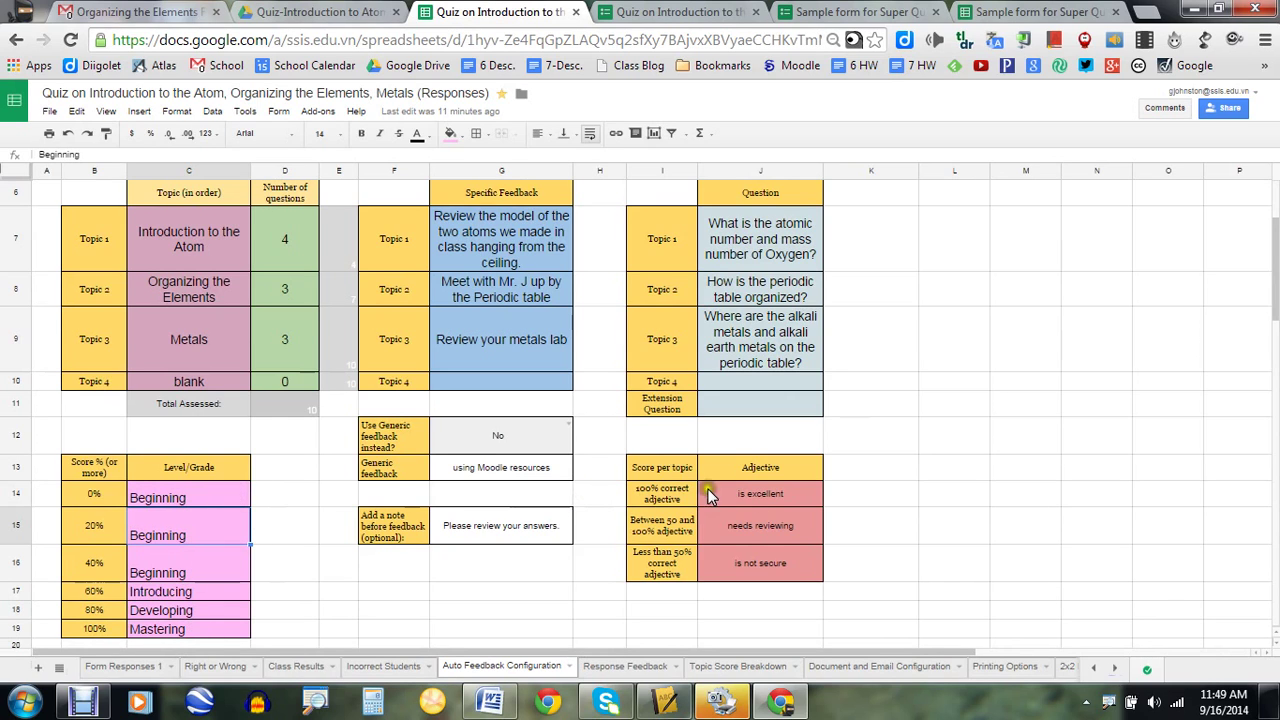
{"action": "left_click", "coordinate": [757, 492]}
{"action": "left_click", "coordinate": [760, 528]}
{"action": "left_click", "coordinate": [760, 560]}
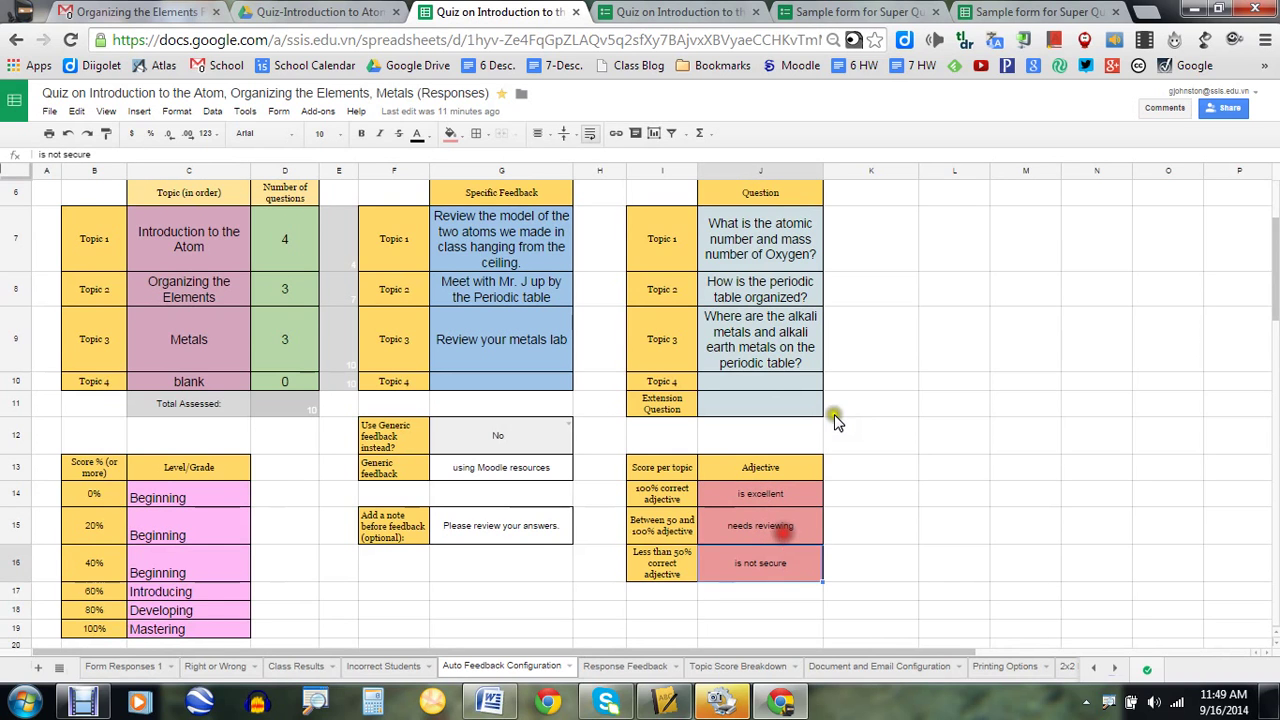
- Read the yellow-cell note and Quiz Title, then open the Response Feedback sheet
{"action": "scroll", "coordinate": [836, 420], "scroll_direction": "up", "scroll_amount": 3}
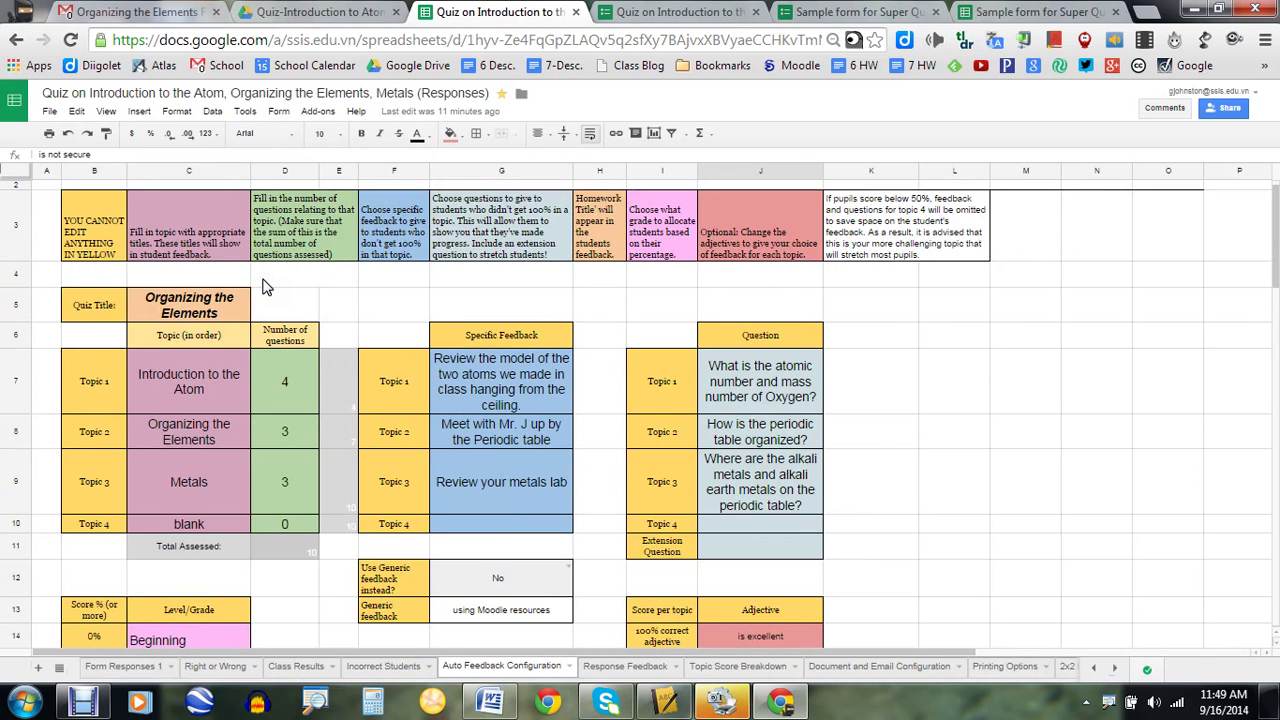
{"action": "left_click", "coordinate": [88, 238]}
{"action": "left_click", "coordinate": [97, 310]}
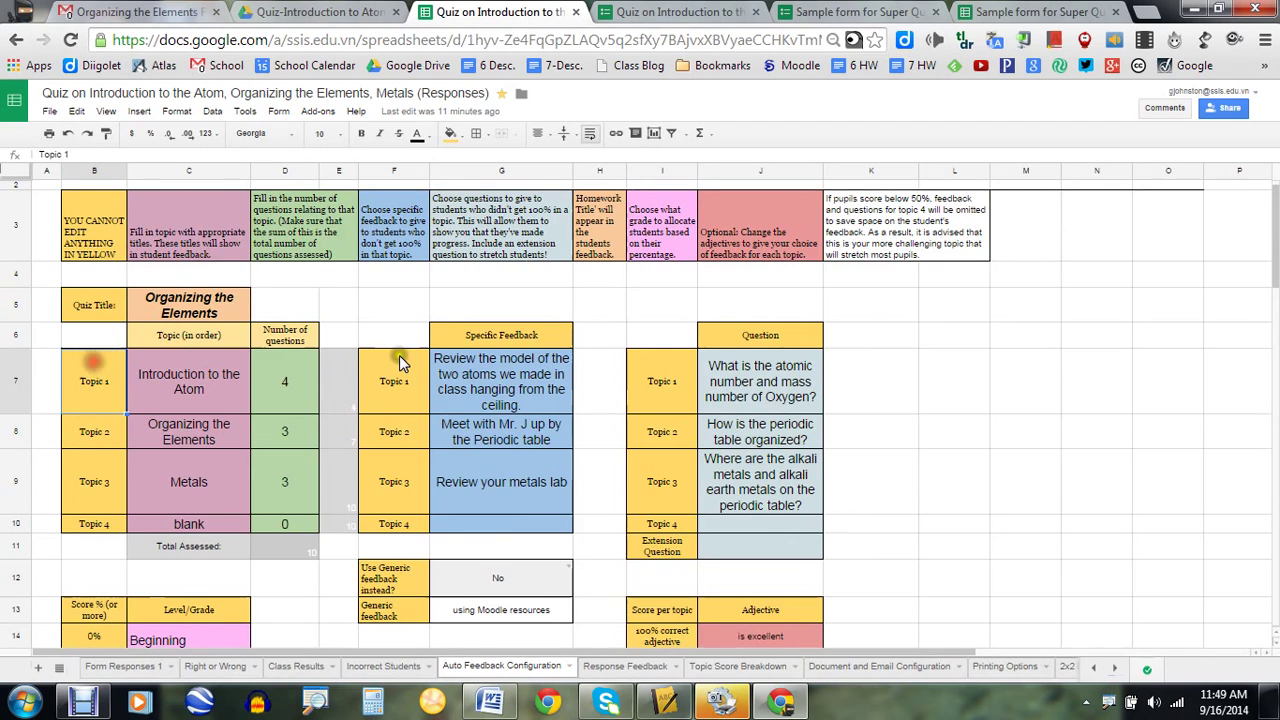
{"action": "left_click", "coordinate": [414, 424]}
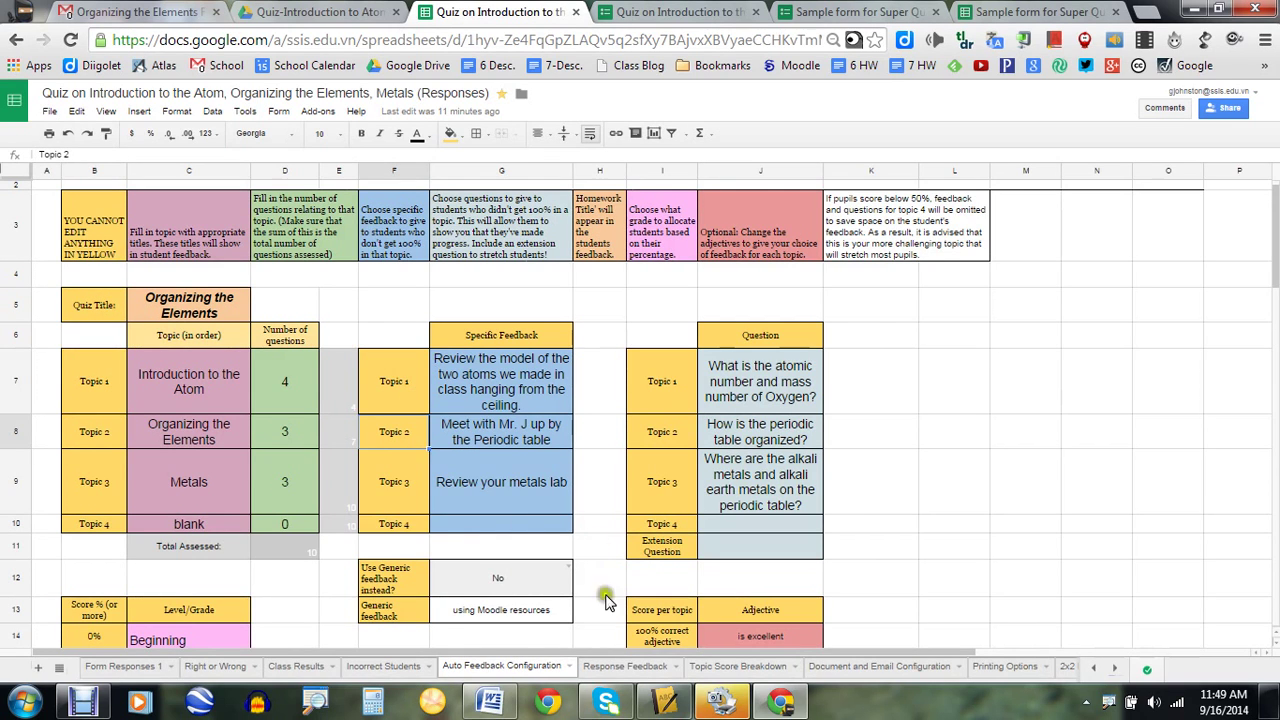
{"action": "left_click", "coordinate": [640, 666]}
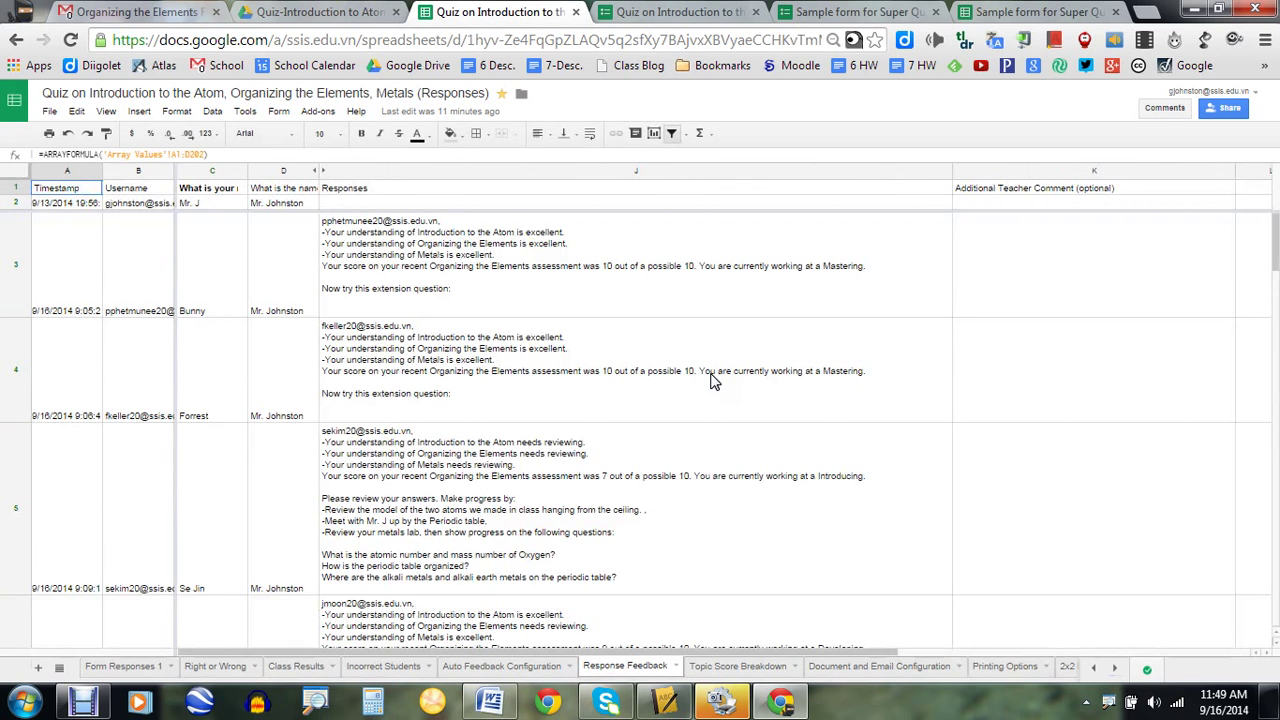
{"action": "left_click", "coordinate": [423, 251]}
{"action": "left_click", "coordinate": [422, 352]}
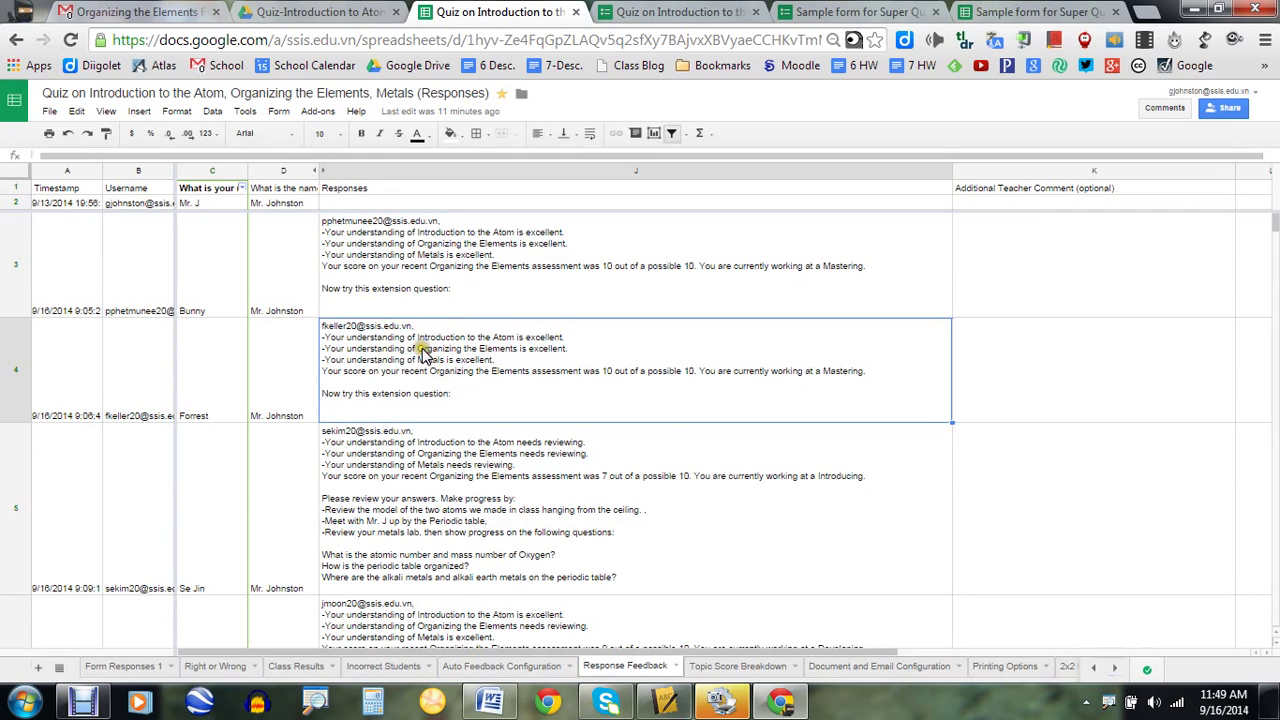
{"action": "left_click", "coordinate": [425, 475]}
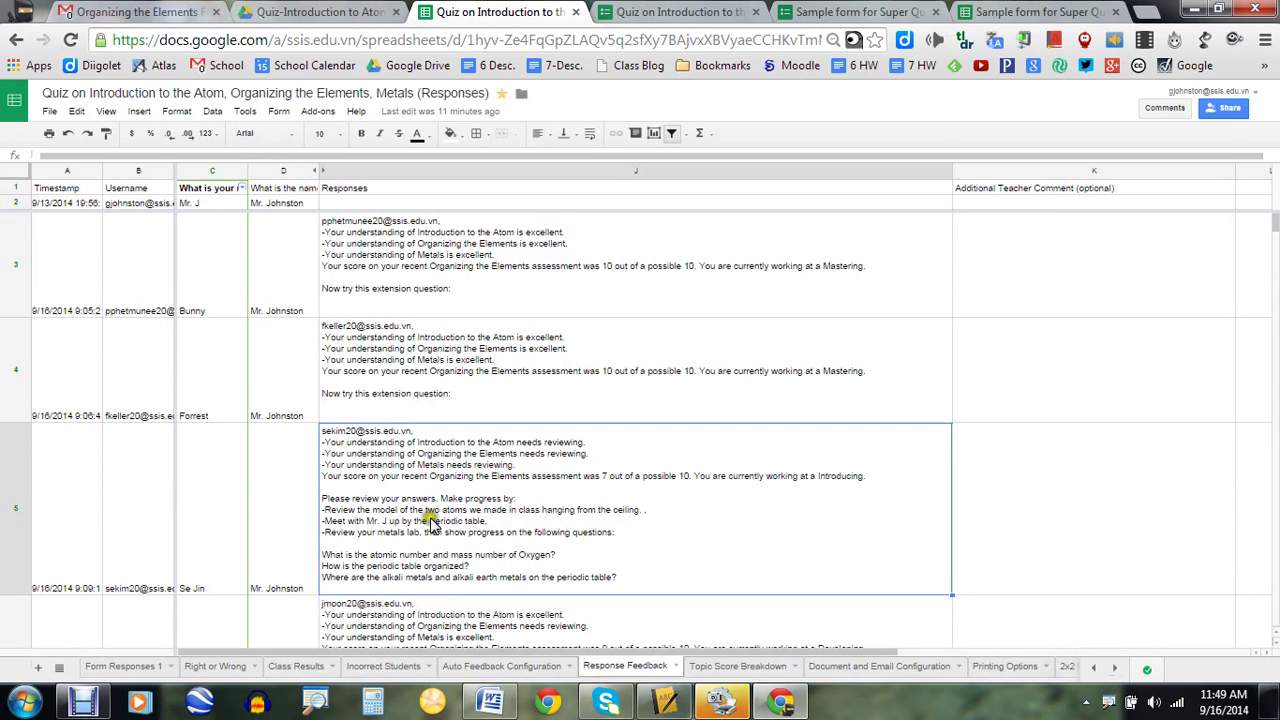
{"action": "scroll", "coordinate": [500, 400], "scroll_direction": "down", "scroll_amount": 2}
{"action": "left_click", "coordinate": [499, 419]}
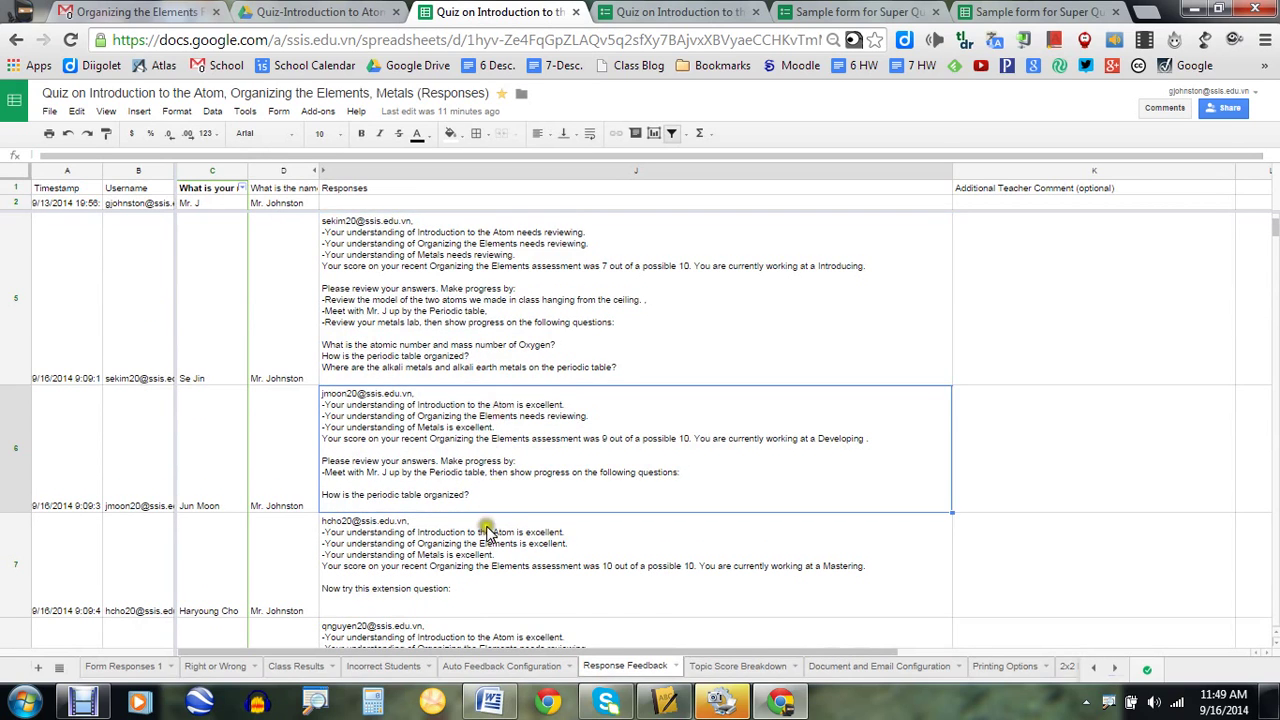
{"action": "scroll", "coordinate": [487, 410], "scroll_direction": "up", "scroll_amount": 2}
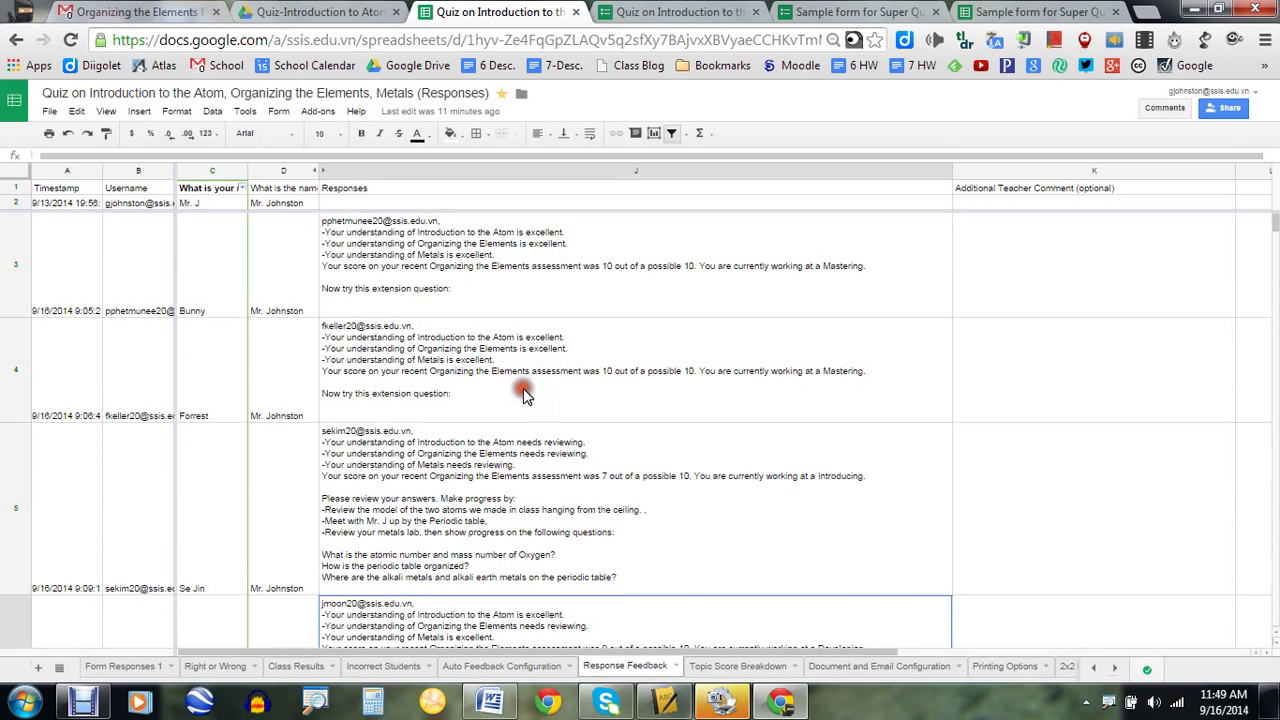
{"action": "left_click", "coordinate": [523, 388]}
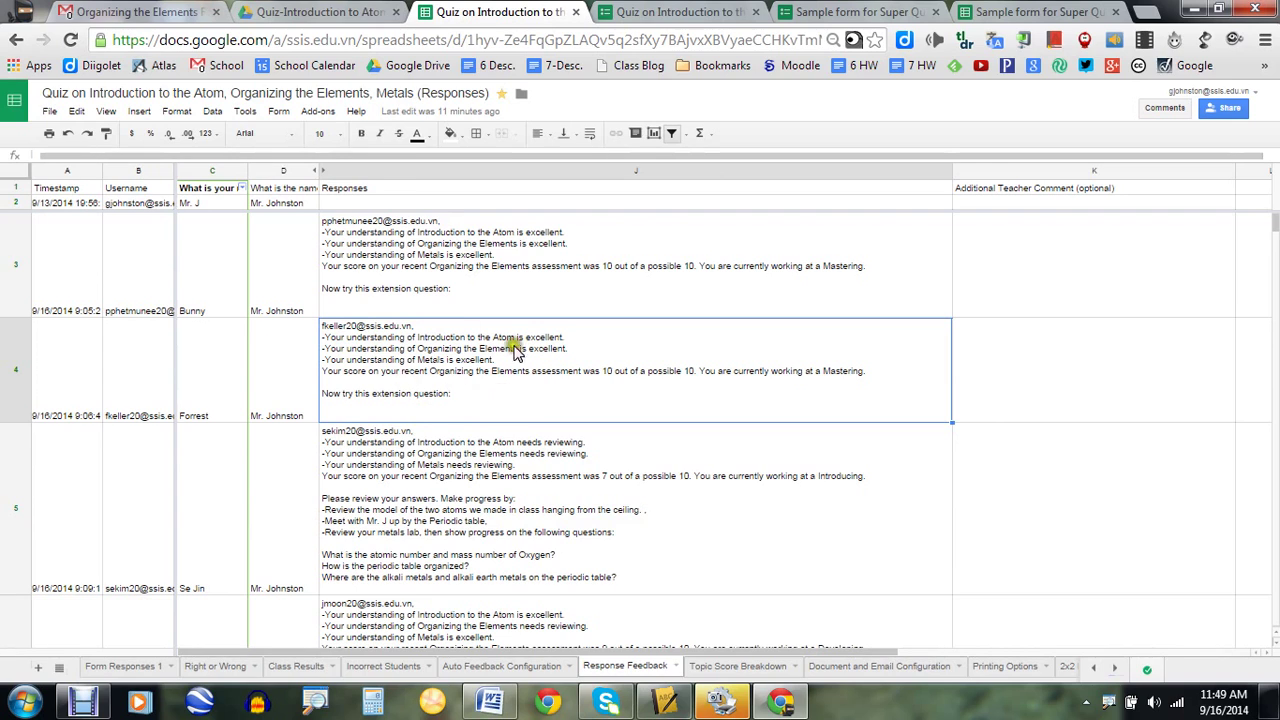
{"action": "scroll", "coordinate": [490, 390], "scroll_direction": "down", "scroll_amount": 1}
{"action": "left_click", "coordinate": [585, 392]}
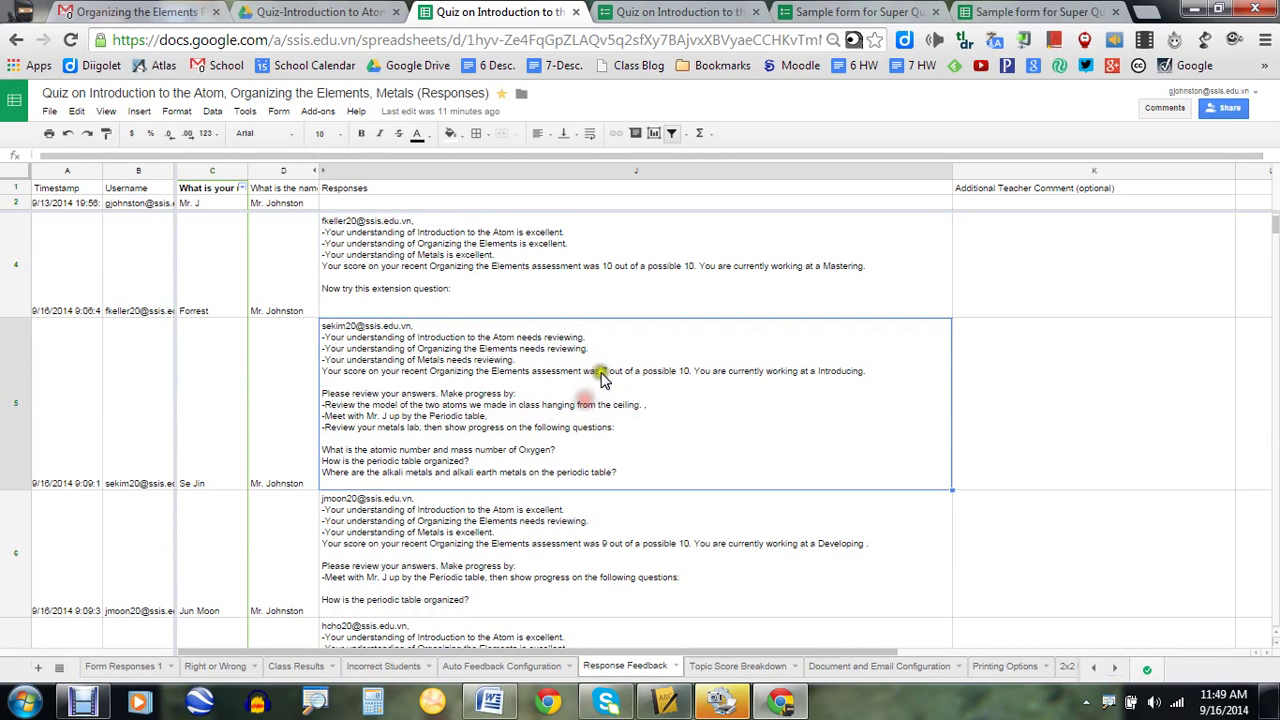
{"action": "left_click", "coordinate": [455, 340]}
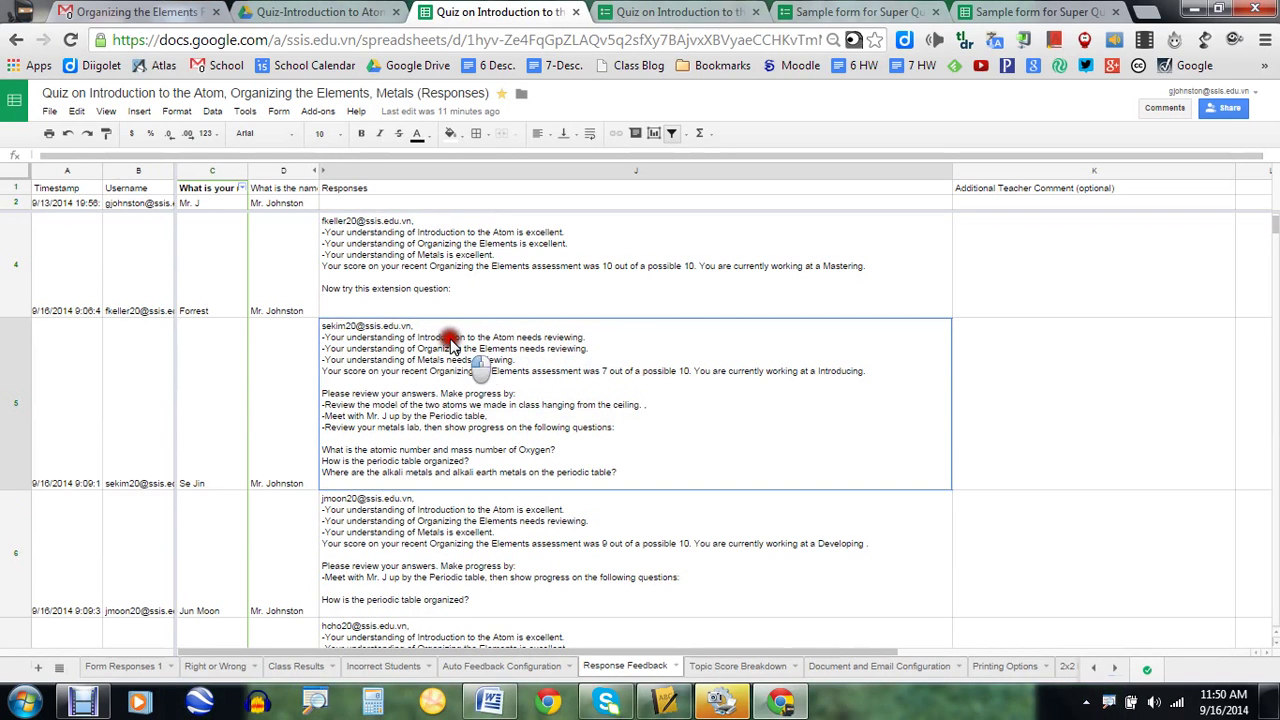
{"action": "left_click", "coordinate": [590, 346]}
{"action": "left_click", "coordinate": [517, 347]}
{"action": "left_click", "coordinate": [498, 345]}
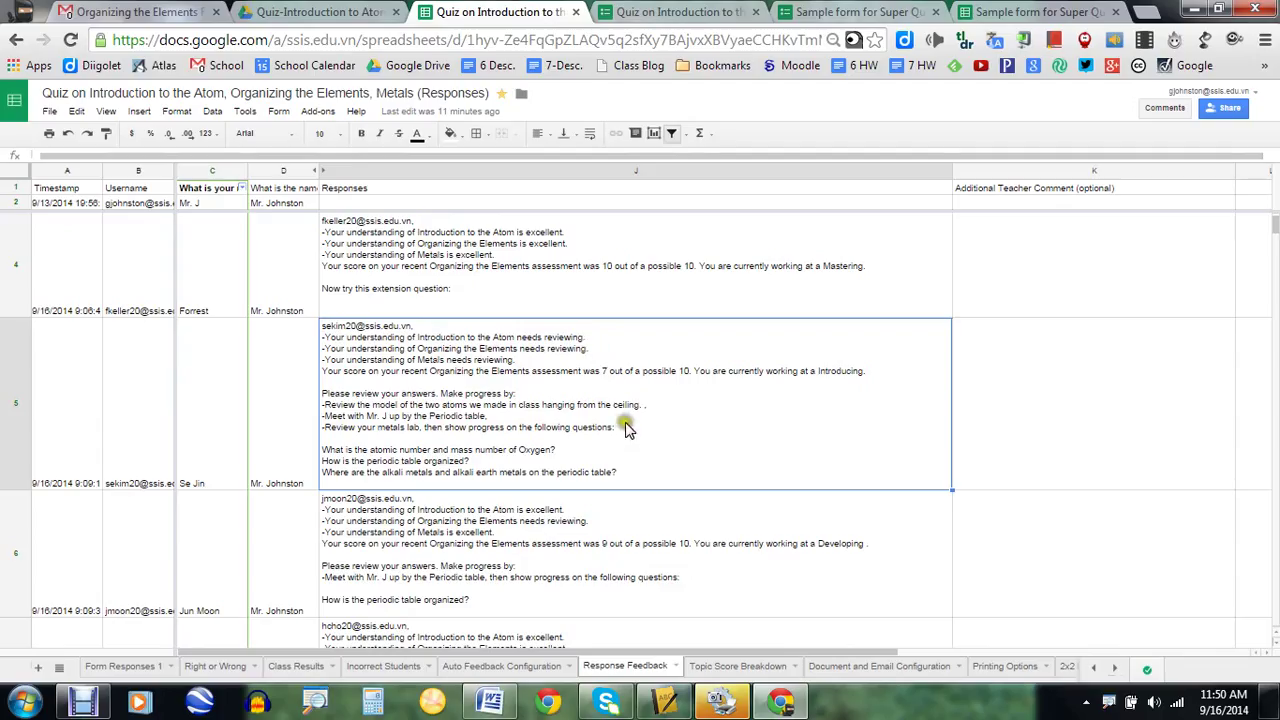
{"action": "scroll", "coordinate": [626, 430], "scroll_direction": "down", "scroll_amount": 1}
- Open Topic Score Breakdown and inspect its topic heading formulas, including Metals
{"action": "left_click", "coordinate": [779, 667]}
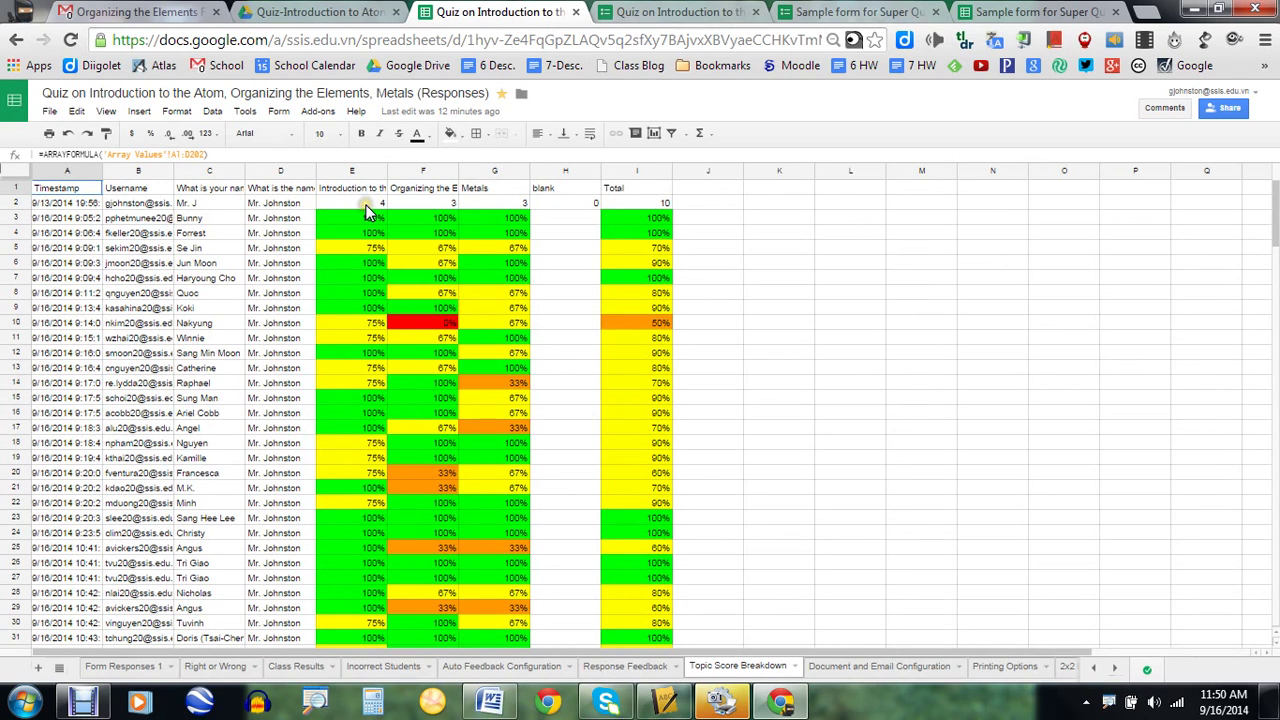
{"action": "left_click", "coordinate": [645, 12]}
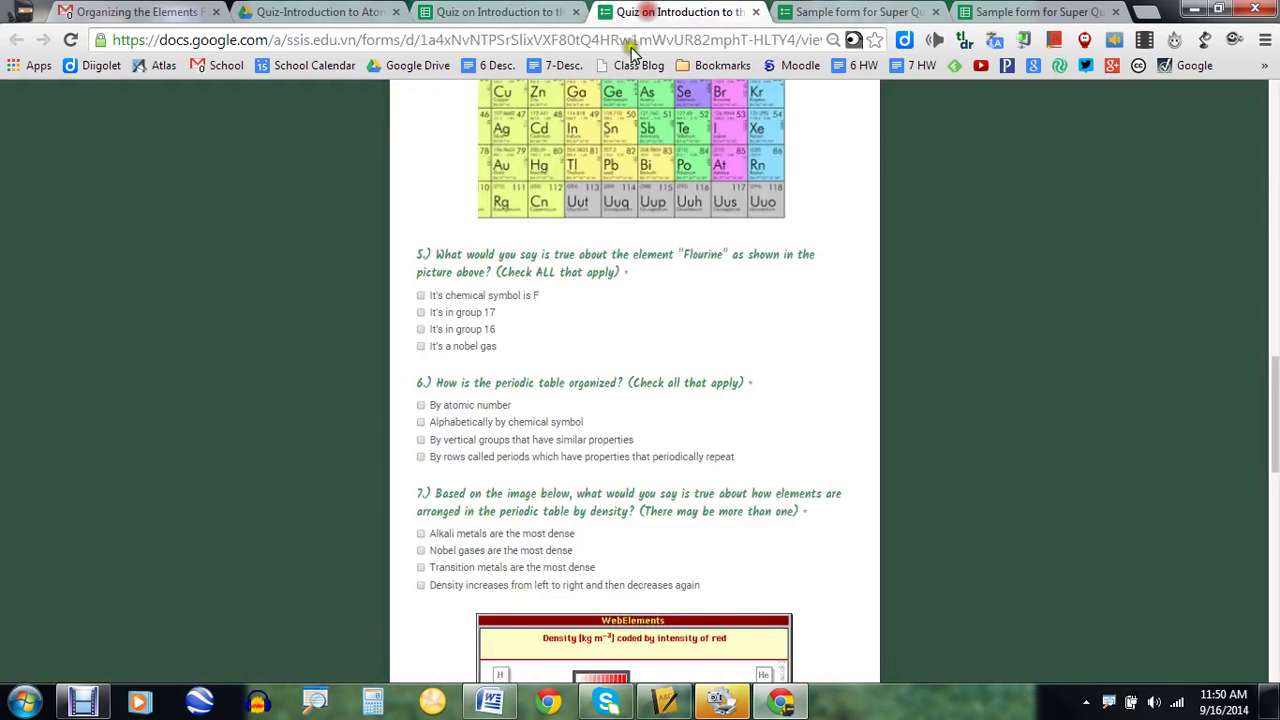
{"action": "scroll", "coordinate": [550, 325], "scroll_direction": "up", "scroll_amount": 7}
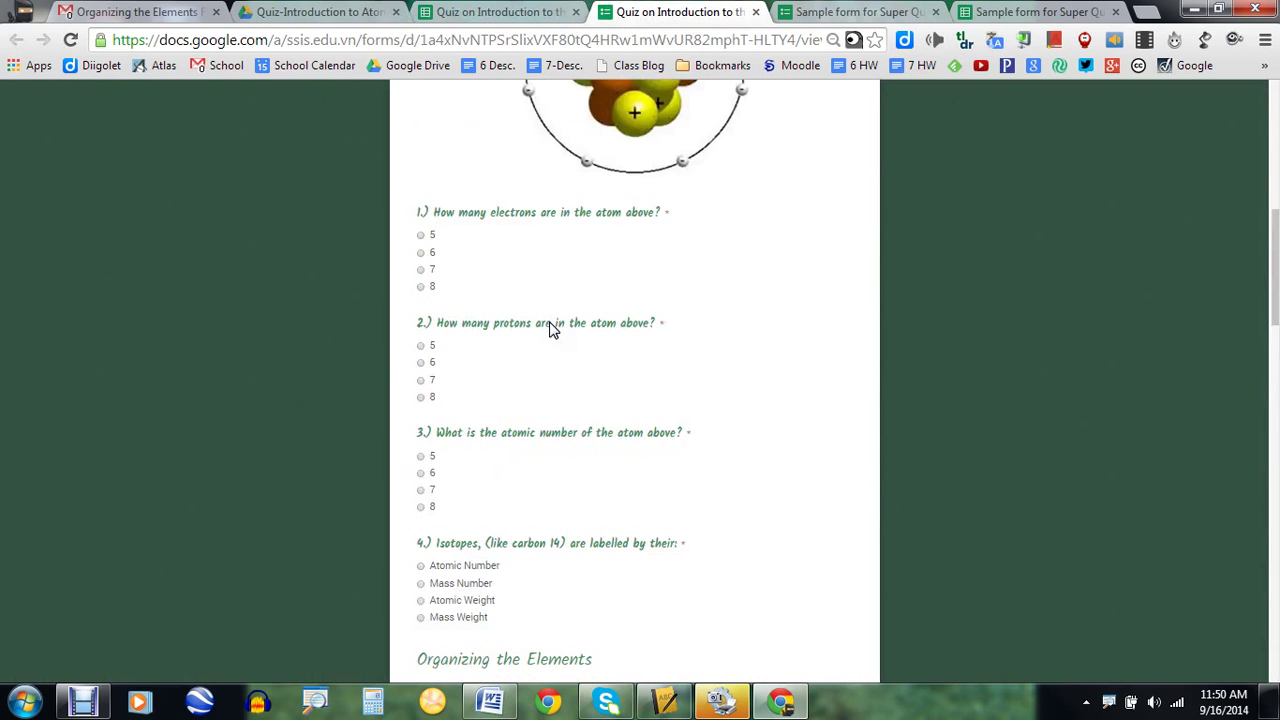
{"action": "left_click", "coordinate": [485, 14]}
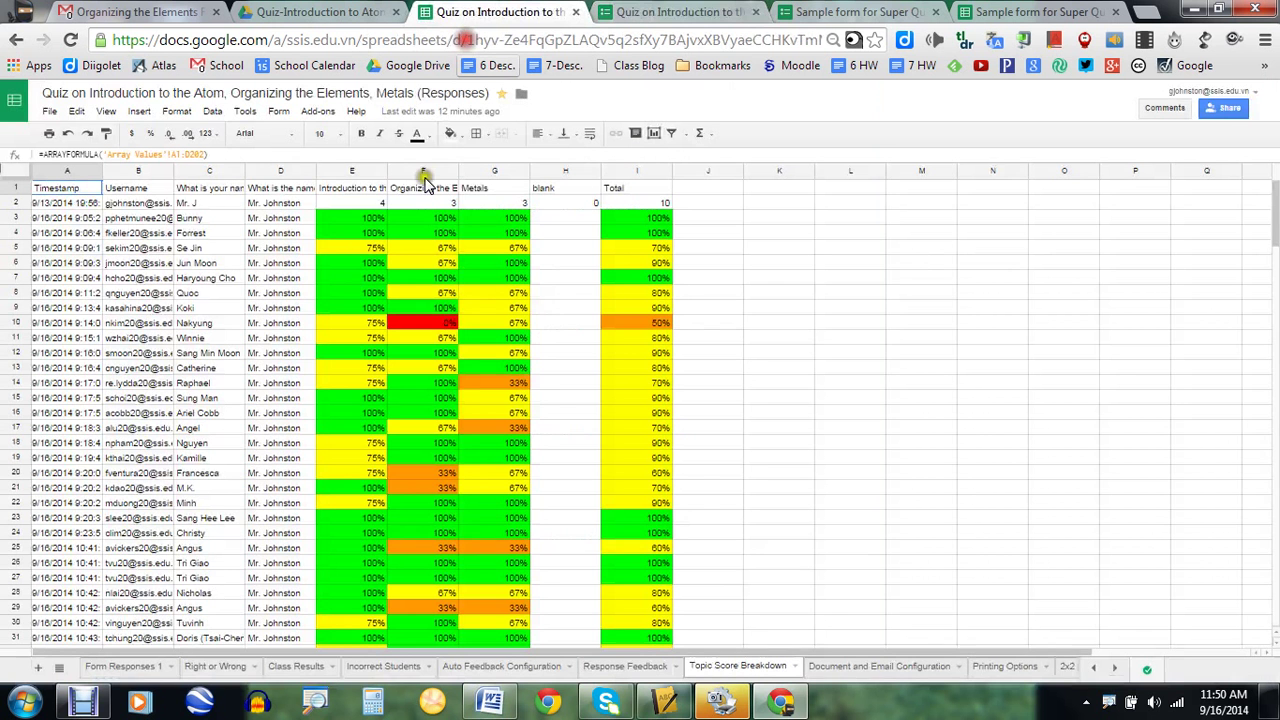
{"action": "left_click", "coordinate": [360, 188]}
{"action": "left_click", "coordinate": [420, 188]}
{"action": "left_click", "coordinate": [476, 190]}
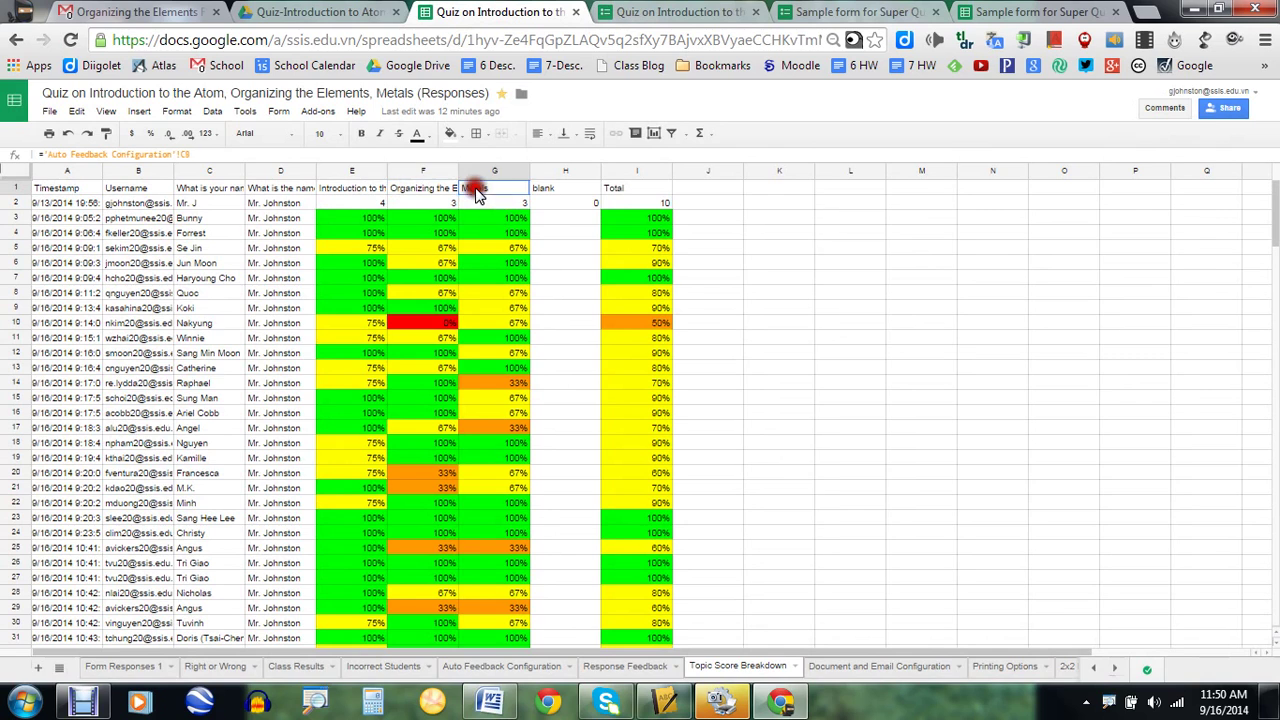
- Check the Metals total in G2, then go to Document and Email Configuration
{"action": "scroll", "coordinate": [440, 310], "scroll_direction": "down", "scroll_amount": 5}
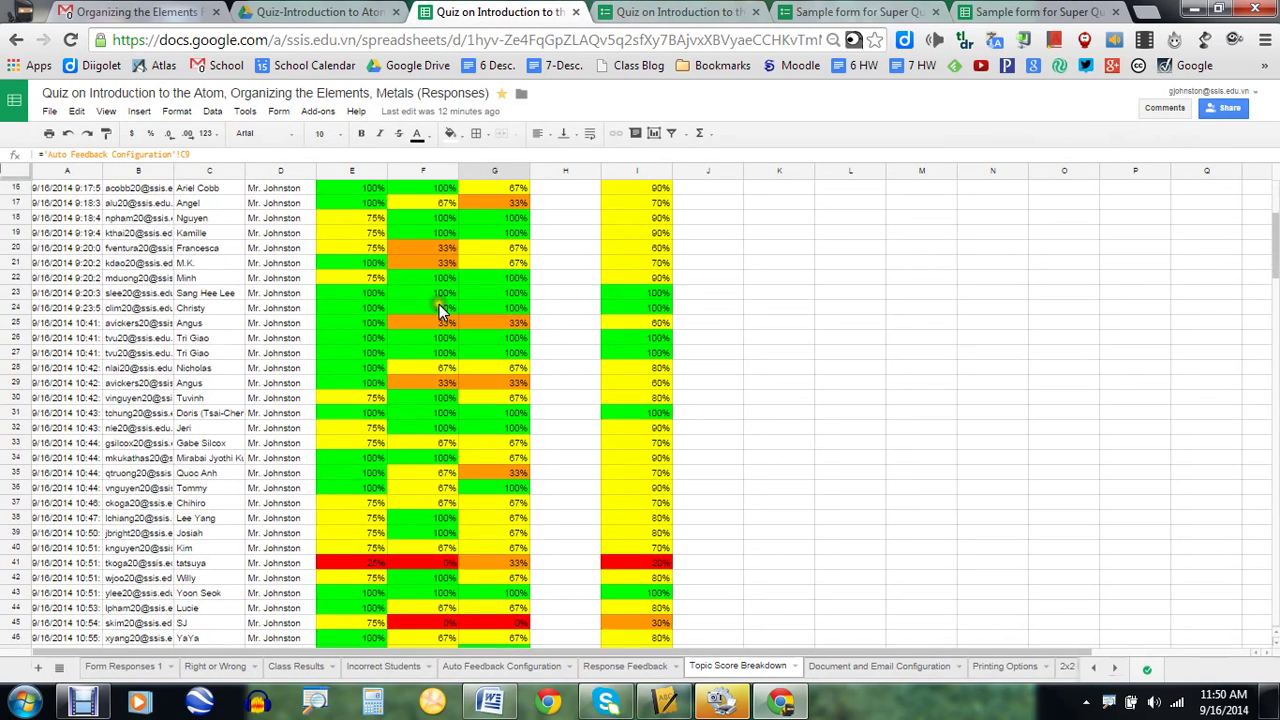
{"action": "scroll", "coordinate": [440, 310], "scroll_direction": "down", "scroll_amount": 2}
{"action": "scroll", "coordinate": [440, 310], "scroll_direction": "up", "scroll_amount": 7}
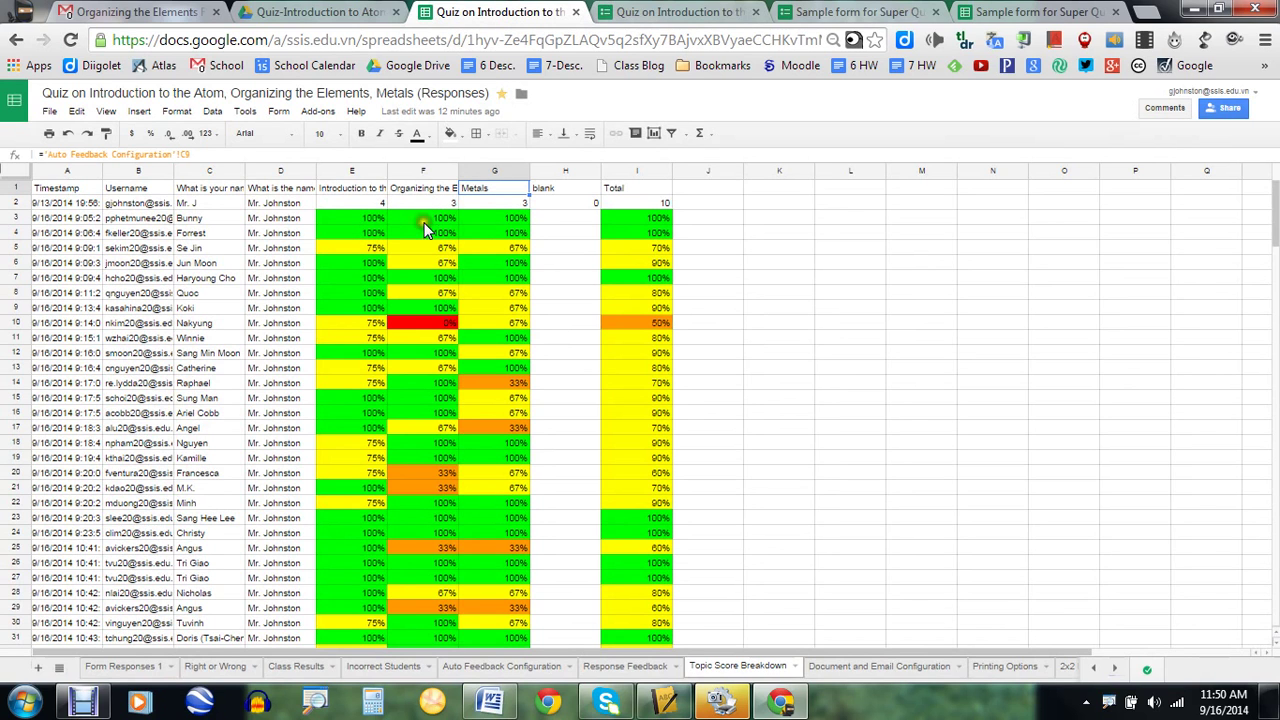
{"action": "scroll", "coordinate": [427, 288], "scroll_direction": "down", "scroll_amount": 1}
{"action": "scroll", "coordinate": [427, 289], "scroll_direction": "down", "scroll_amount": 7}
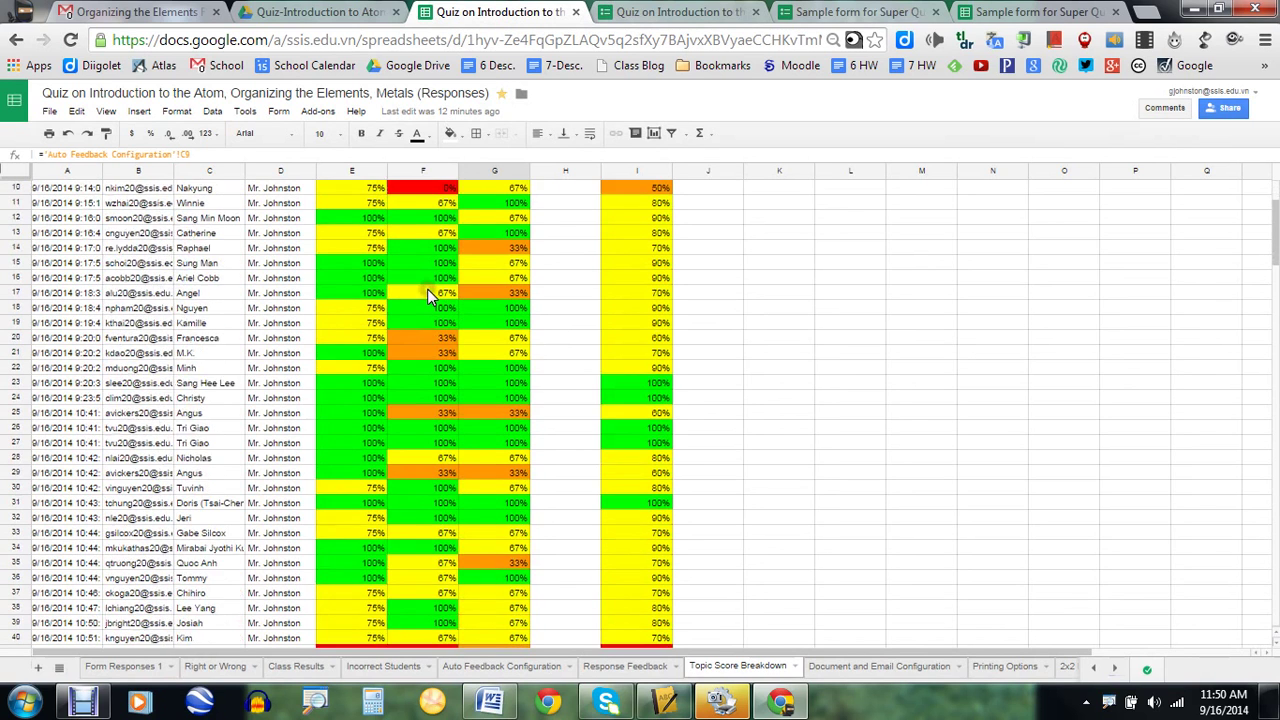
{"action": "scroll", "coordinate": [427, 297], "scroll_direction": "up", "scroll_amount": 6}
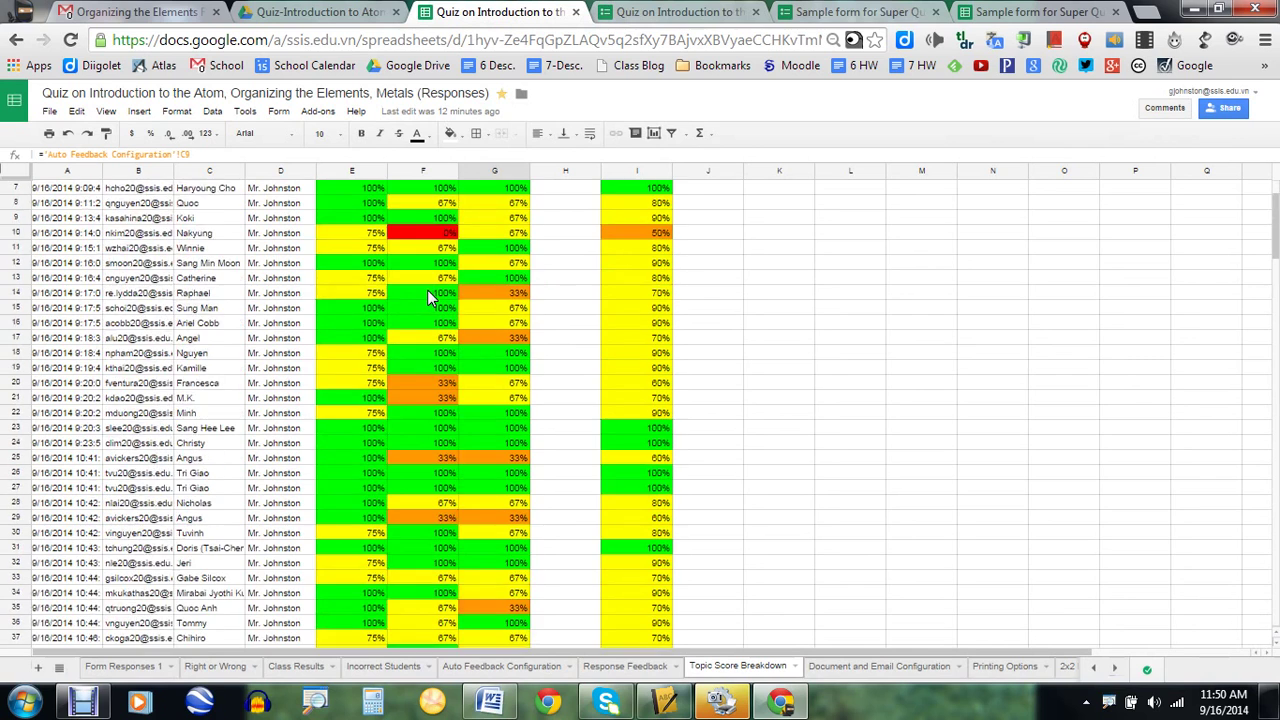
{"action": "scroll", "coordinate": [427, 297], "scroll_direction": "up", "scroll_amount": 2}
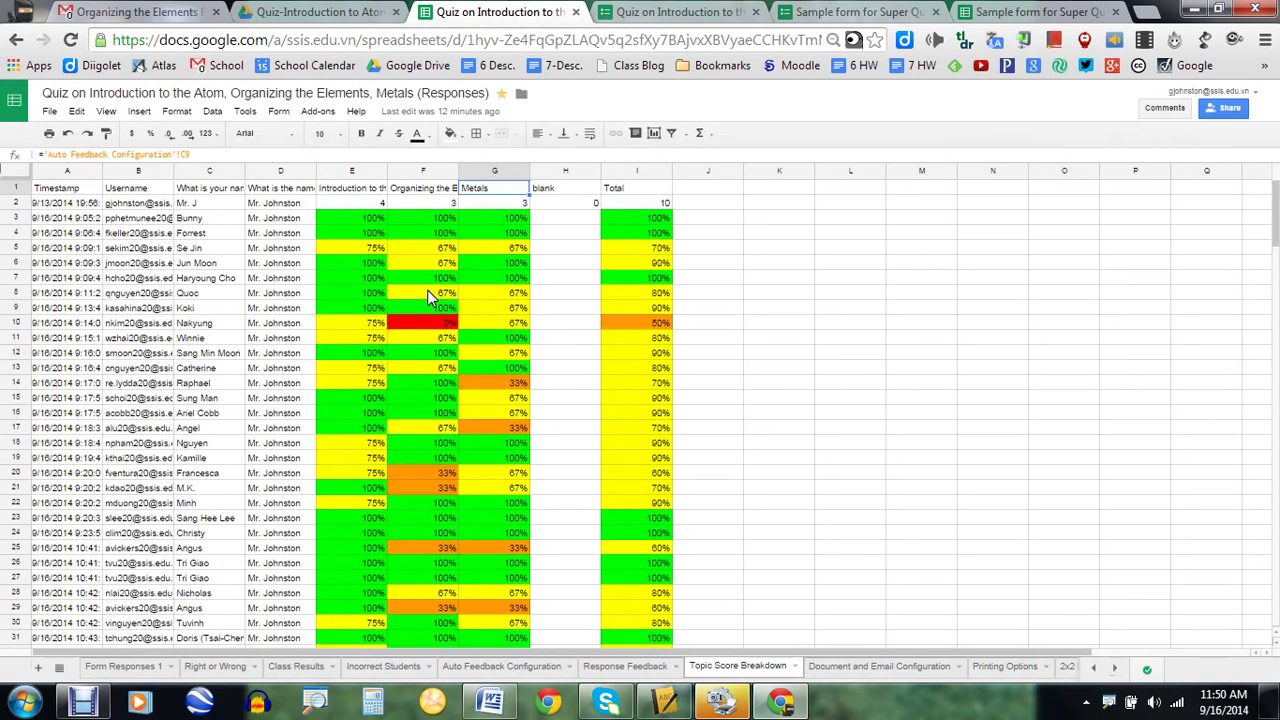
{"action": "left_click", "coordinate": [504, 202]}
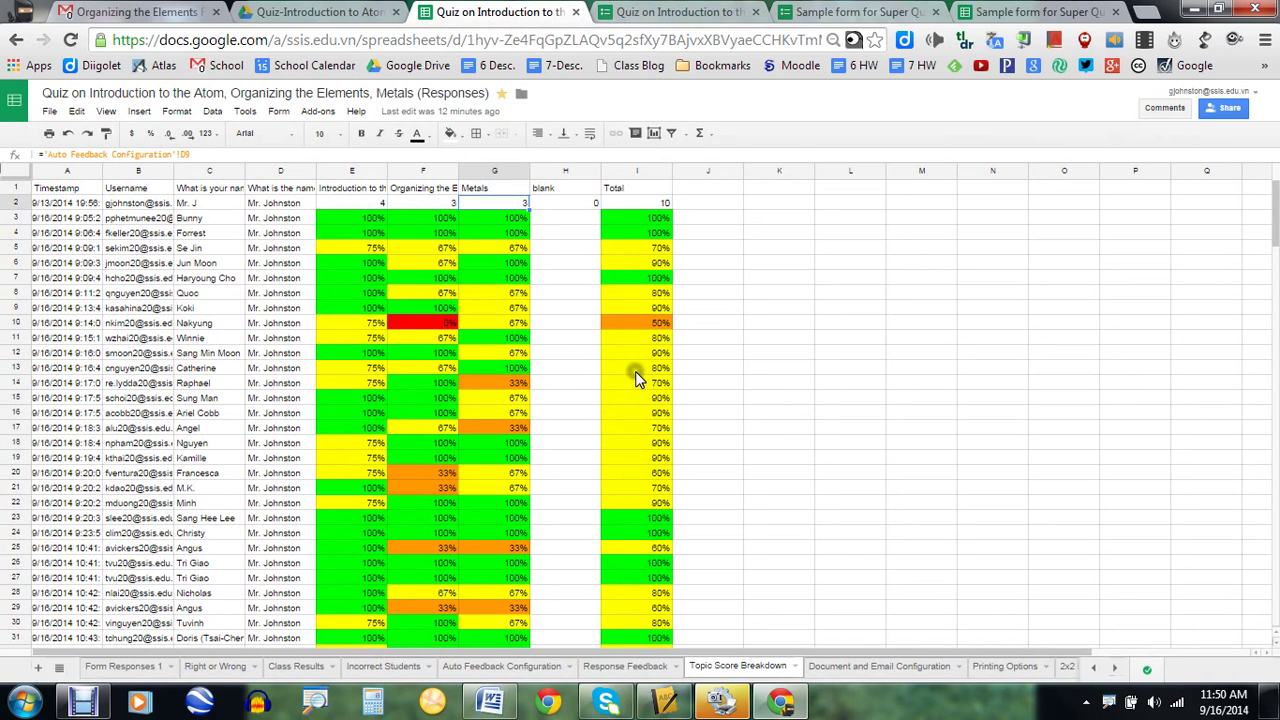
{"action": "left_click", "coordinate": [878, 667]}
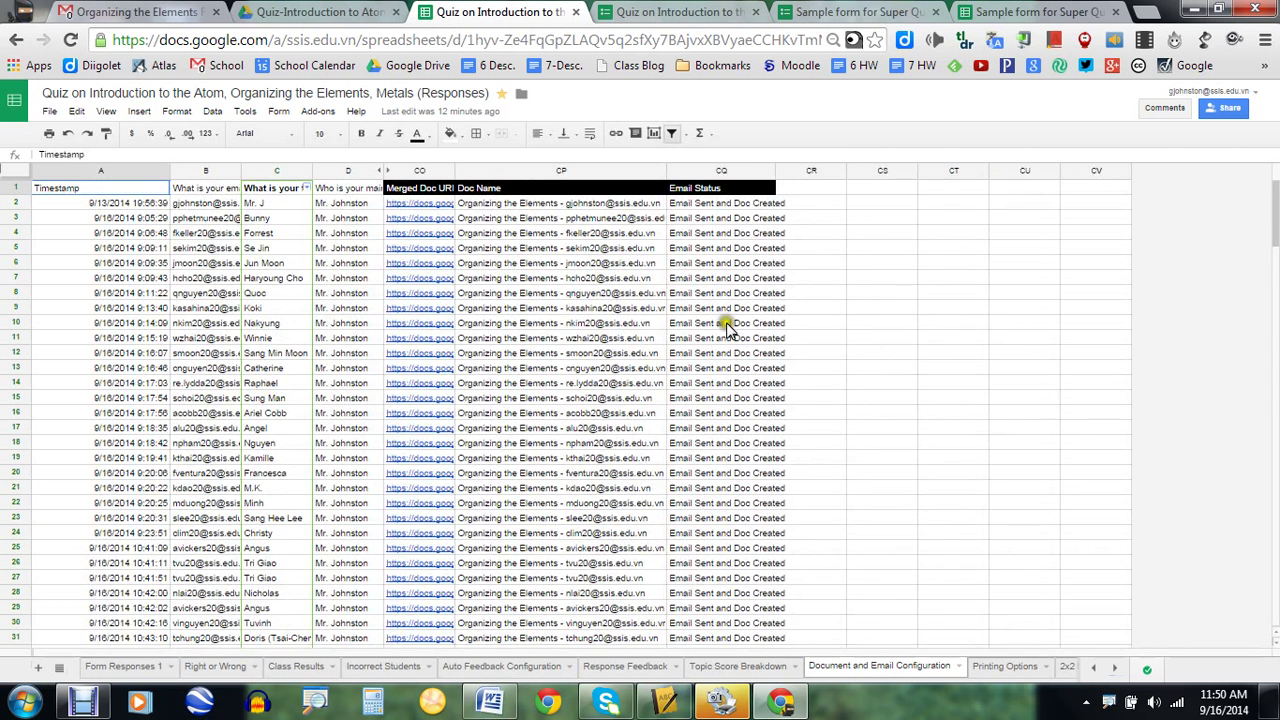
- Select the row 5 Merged Doc URL and follow its link to the feedback document
{"action": "left_click", "coordinate": [438, 215]}
{"action": "left_click", "coordinate": [430, 221]}
{"action": "left_click", "coordinate": [430, 251]}
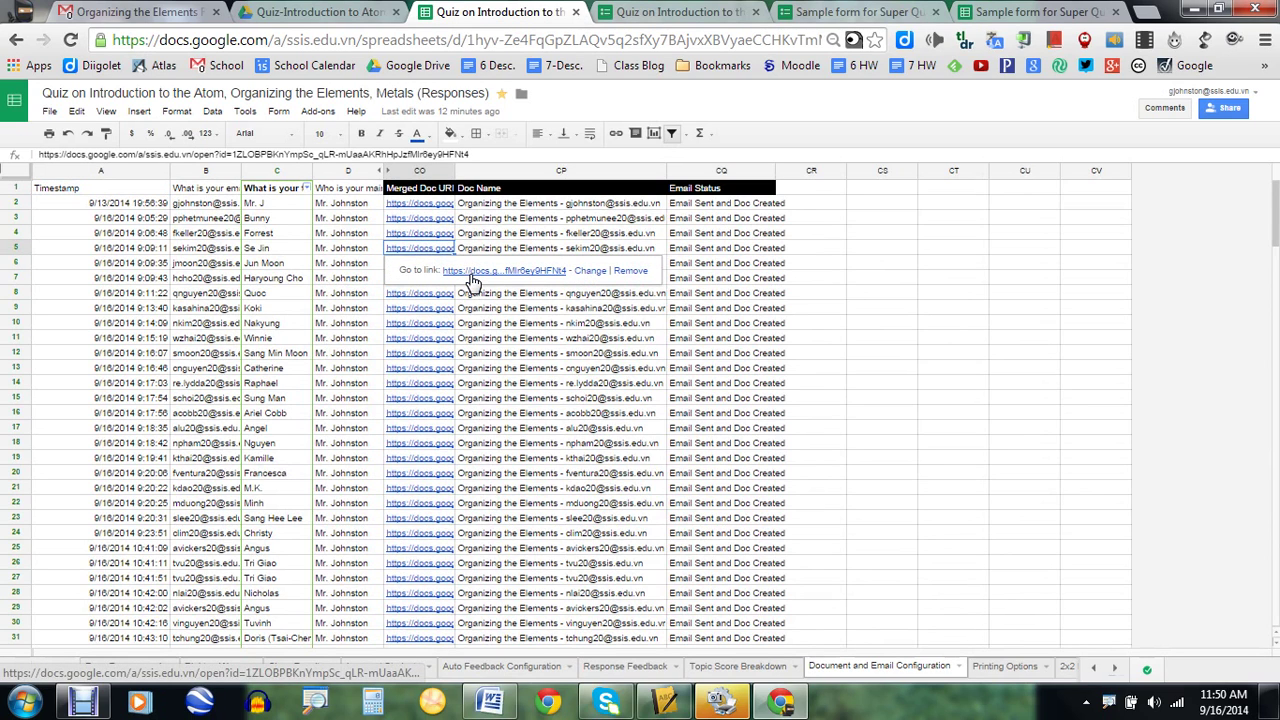
{"action": "left_click", "coordinate": [470, 273]}
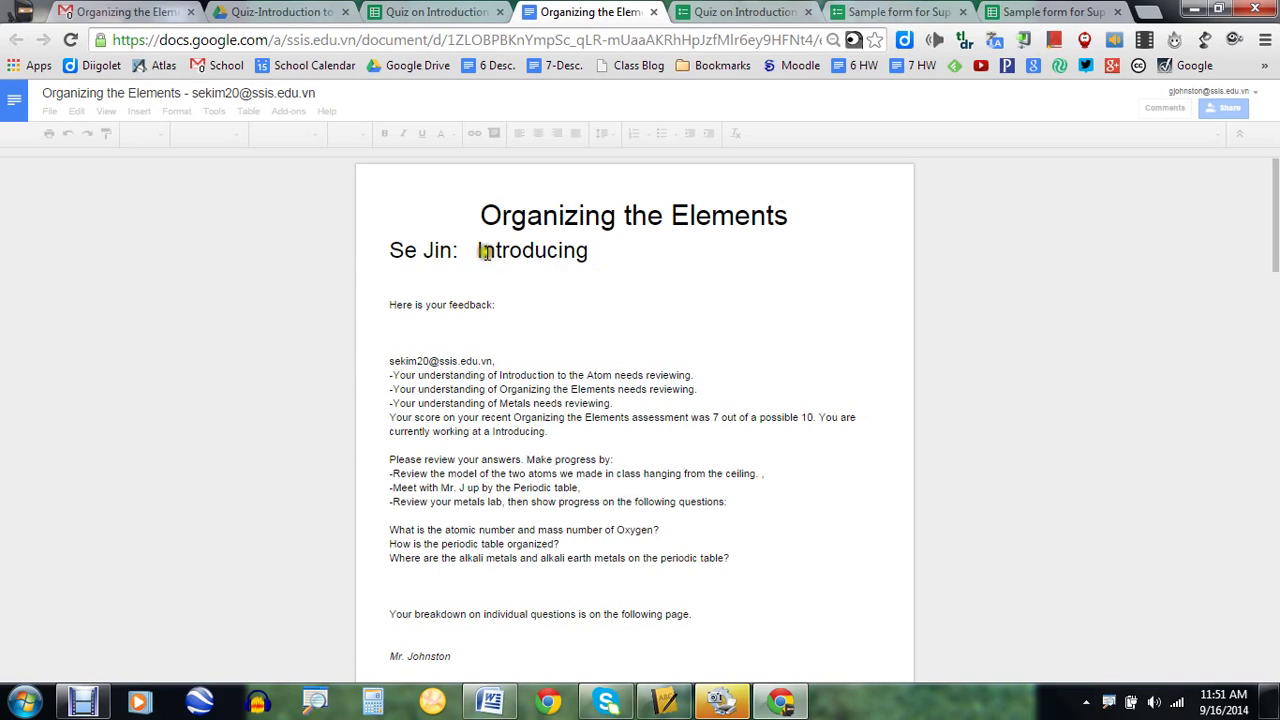
- Select 'Introducing' in the feedback document, scroll through it, then close its tab
{"action": "left_click_drag", "start_coordinate": [480, 250], "coordinate": [556, 250]}
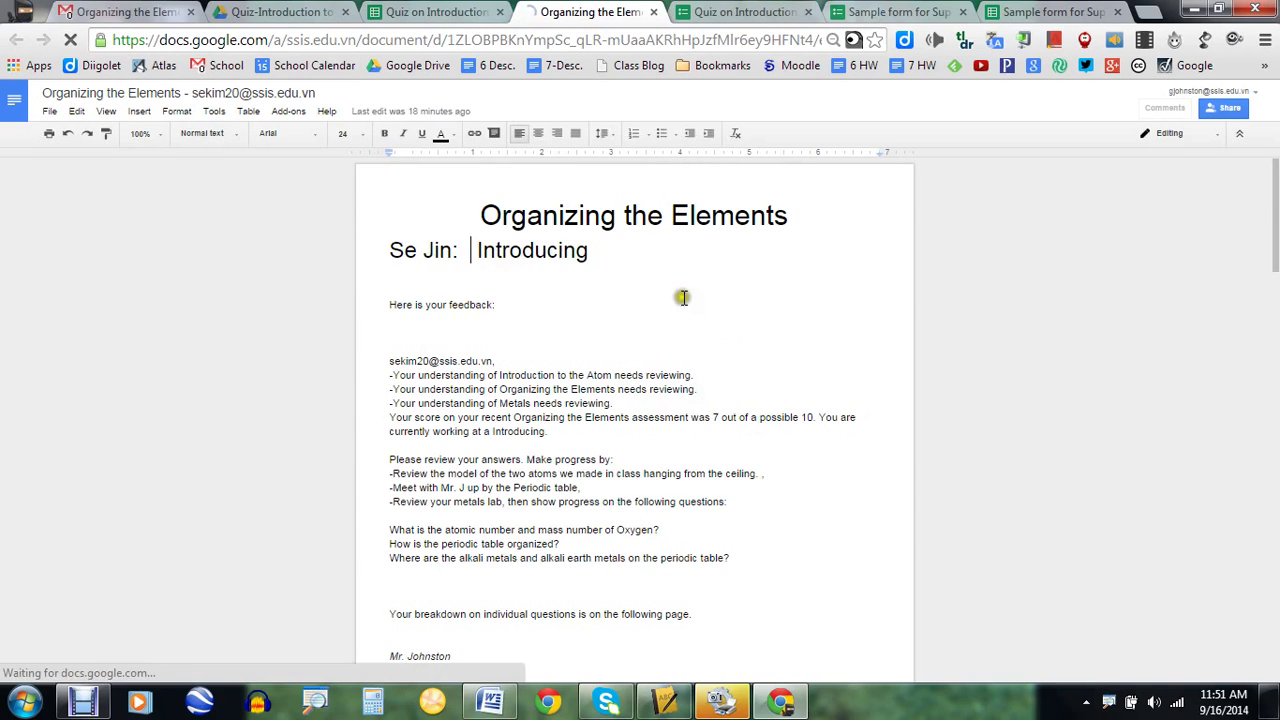
{"action": "scroll", "coordinate": [679, 290], "scroll_direction": "down", "scroll_amount": 1}
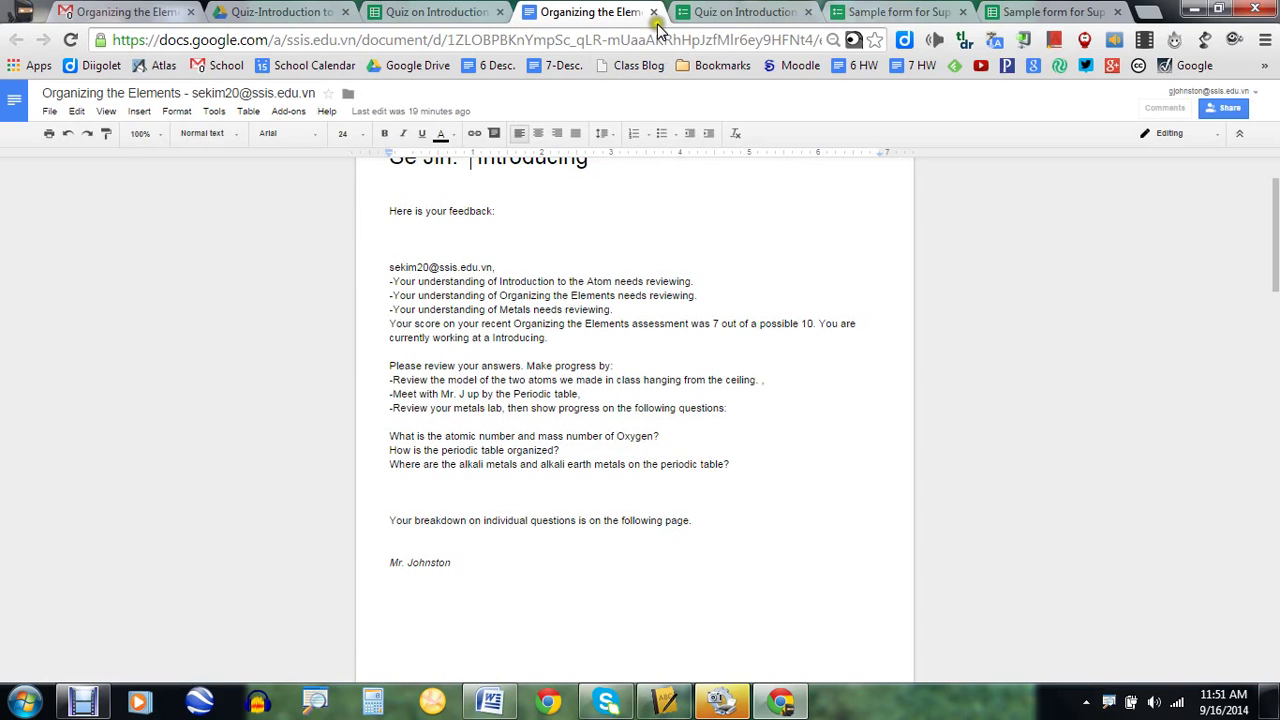
{"action": "left_click", "coordinate": [650, 14]}
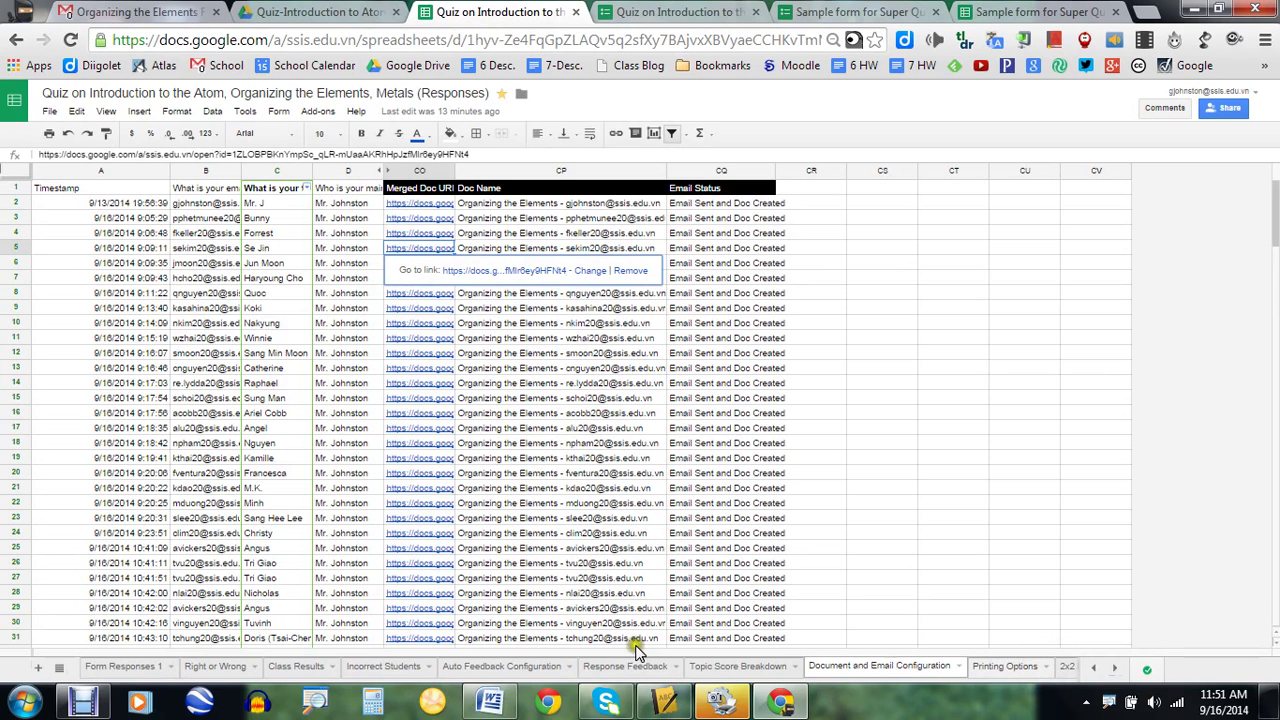
- Switch to Form Responses 1, then to the Sample form for Super Quiz editor
{"action": "left_click", "coordinate": [125, 667]}
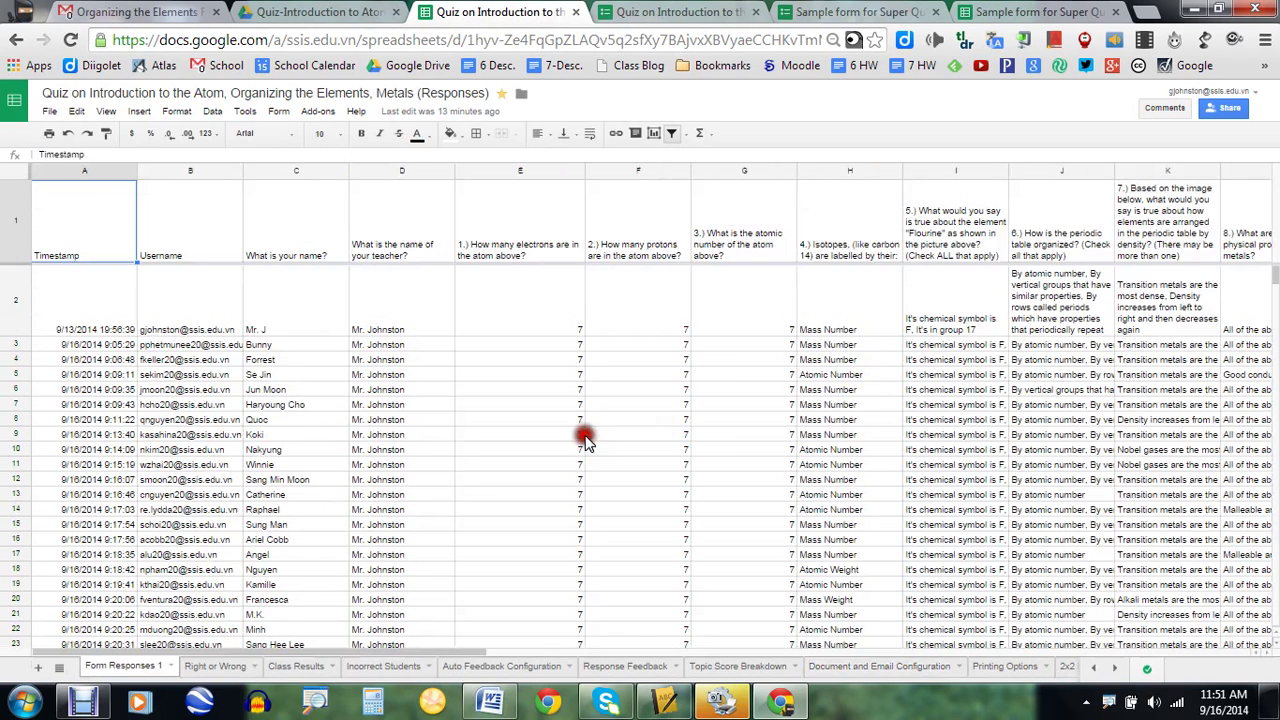
{"action": "left_click", "coordinate": [700, 11]}
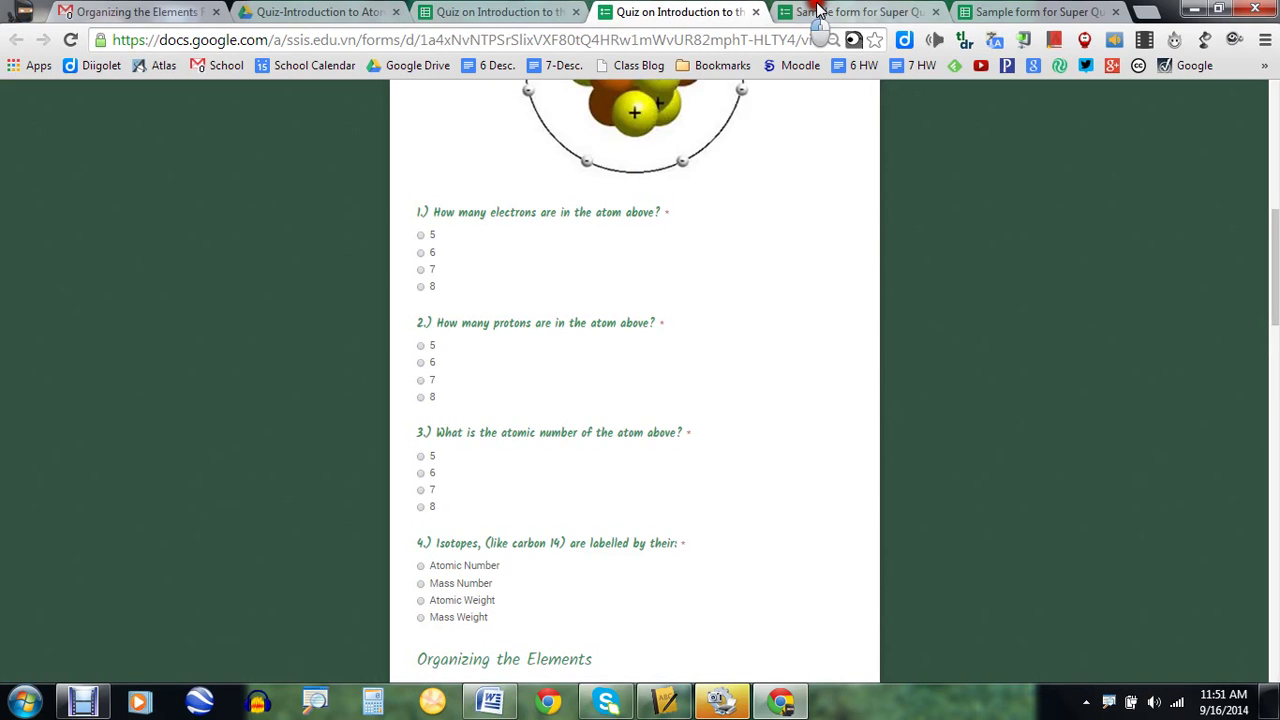
{"action": "left_click", "coordinate": [798, 10]}
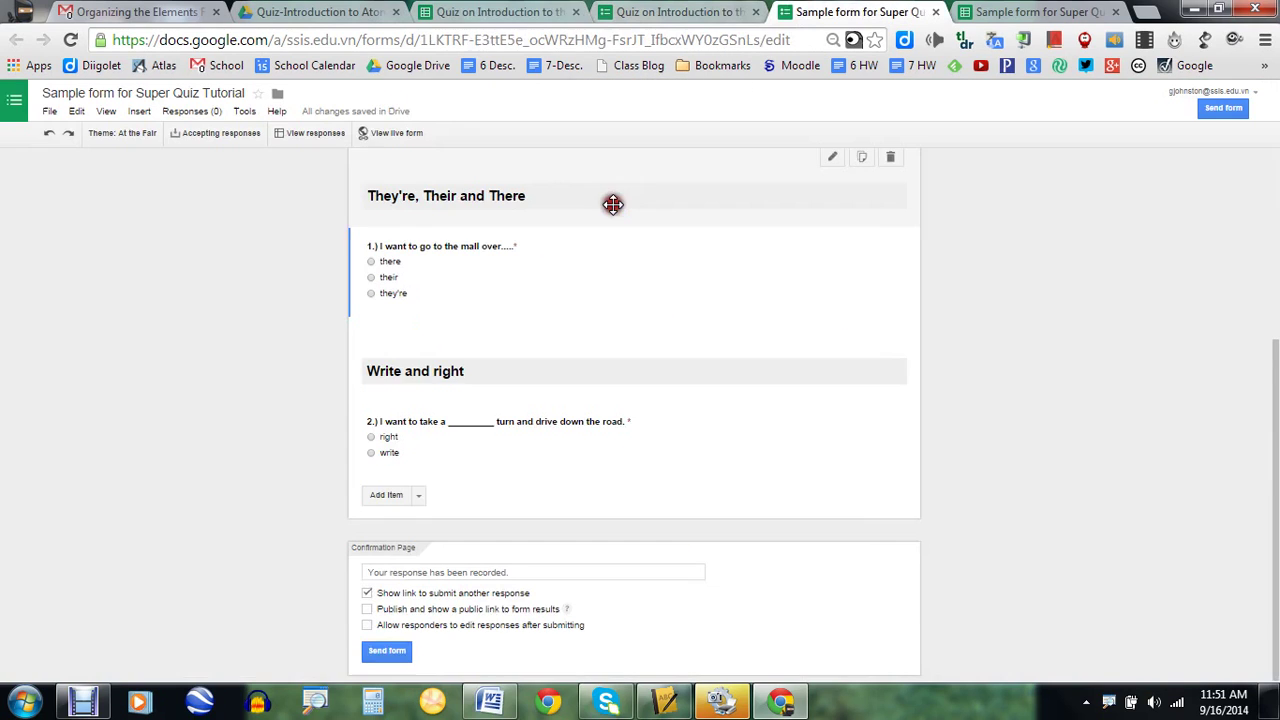
- Open and close the teacher's-name and 'What is your name?' question editors unchanged
{"action": "left_click", "coordinate": [305, 10]}
{"action": "mouse_move", "coordinate": [190, 530]}
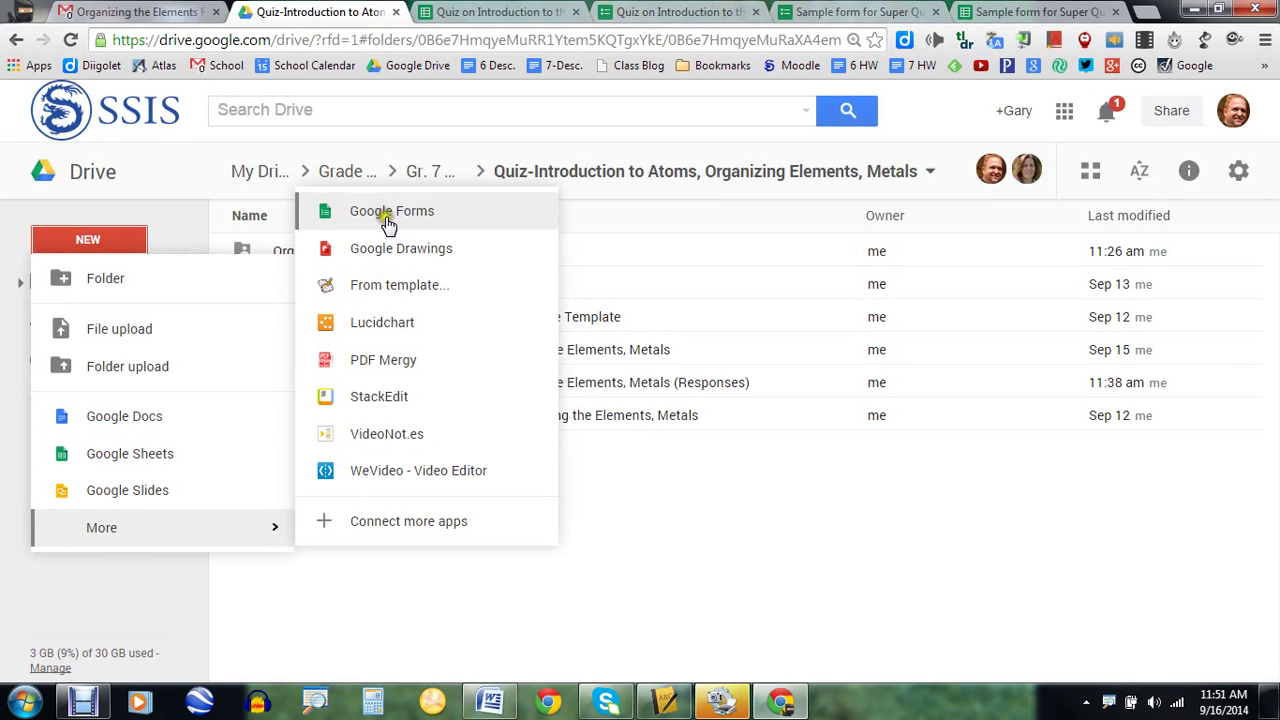
{"action": "left_click", "coordinate": [836, 14]}
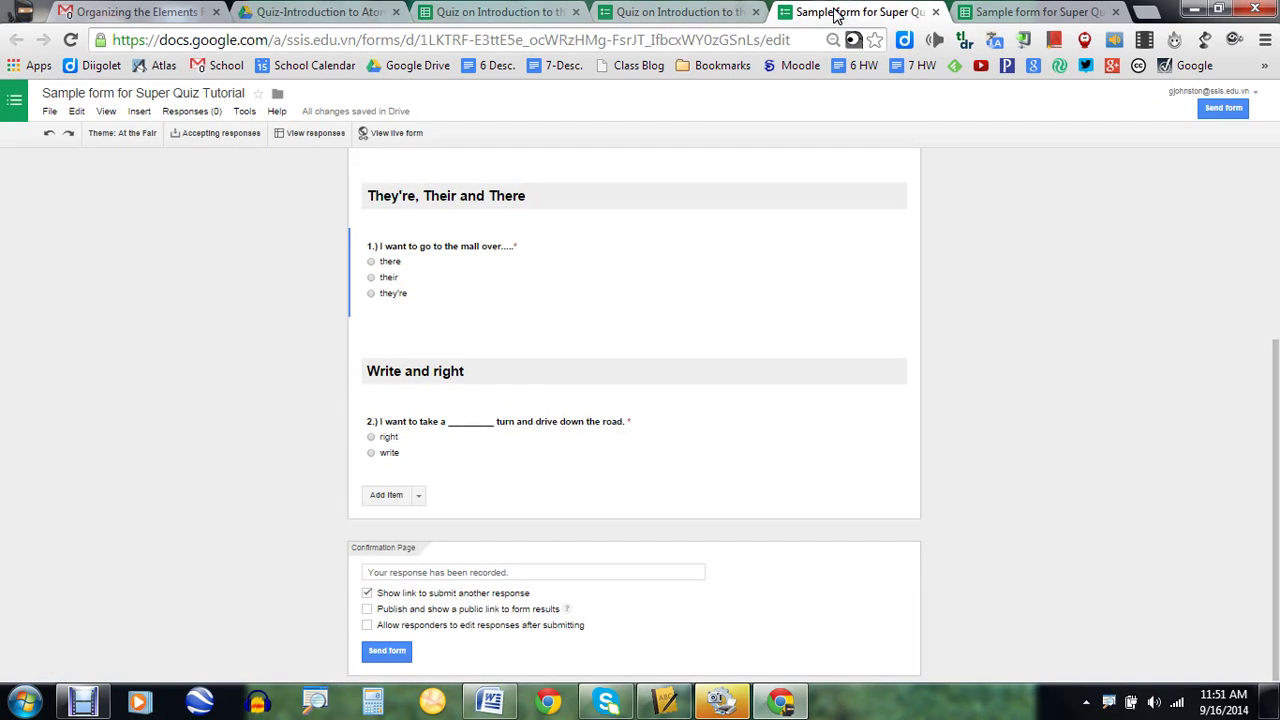
{"action": "scroll", "coordinate": [947, 390], "scroll_direction": "up", "scroll_amount": 3}
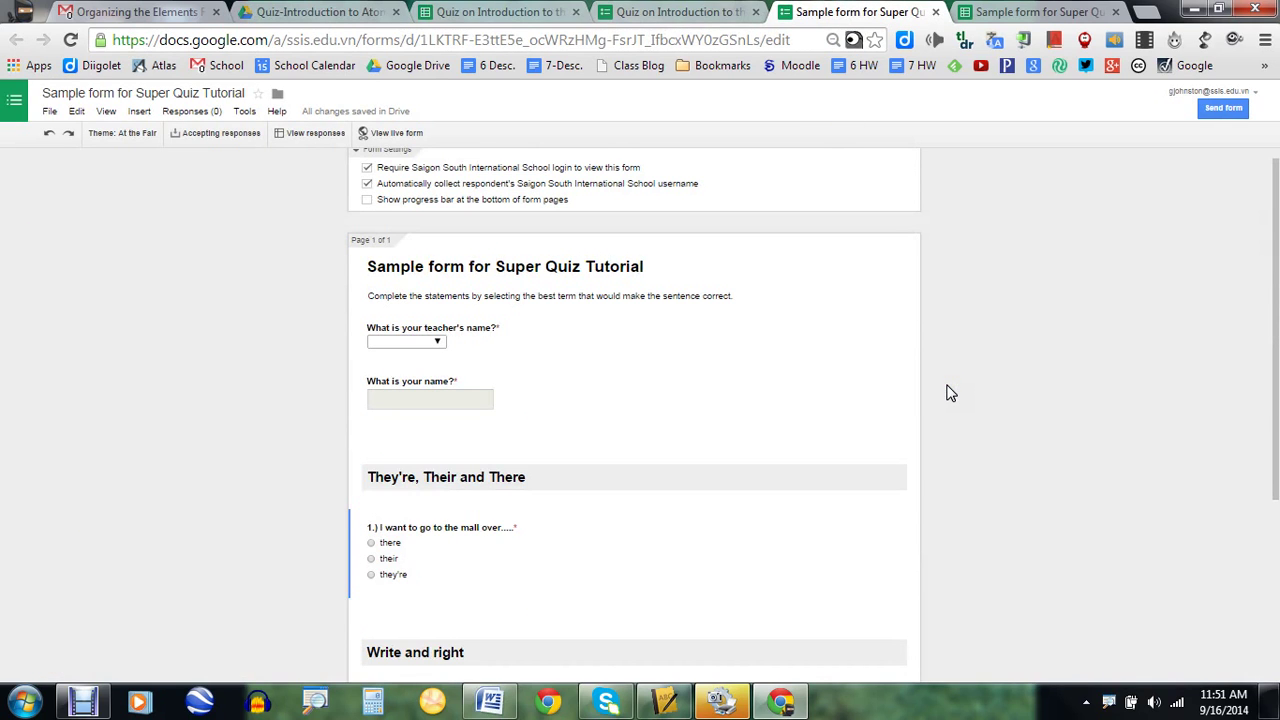
{"action": "scroll", "coordinate": [947, 390], "scroll_direction": "up", "scroll_amount": 1}
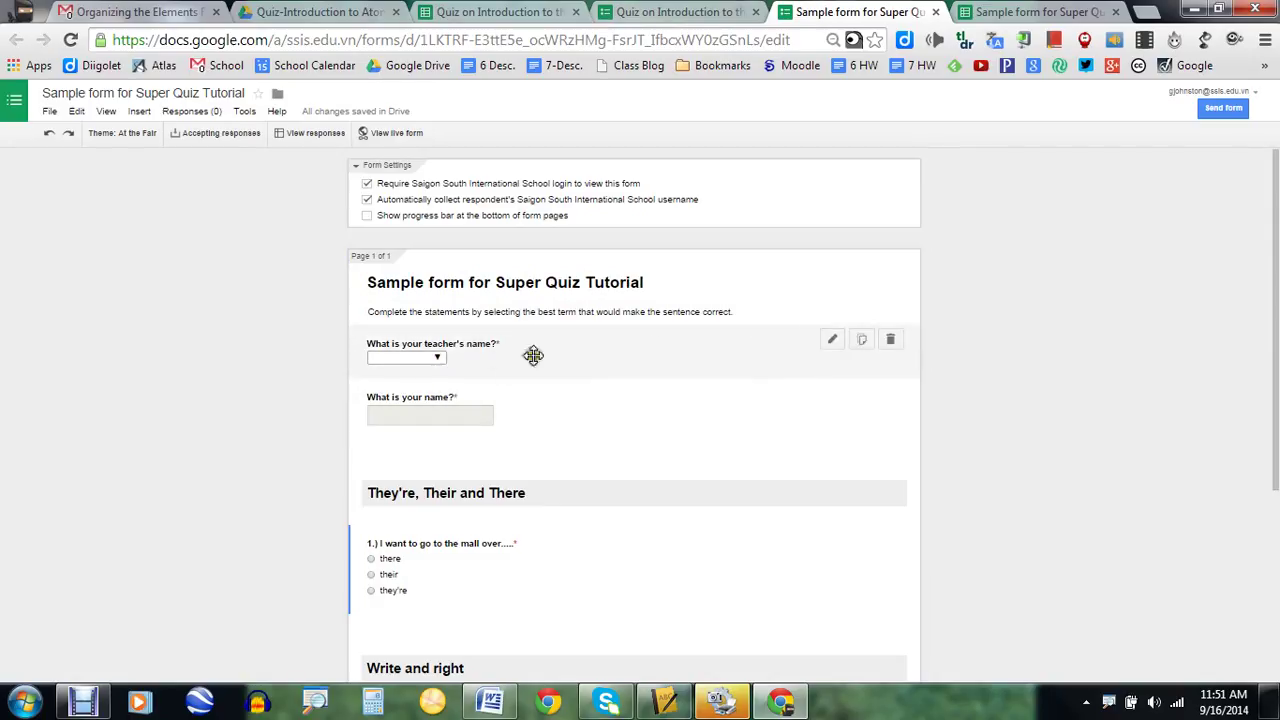
{"action": "left_click", "coordinate": [832, 339]}
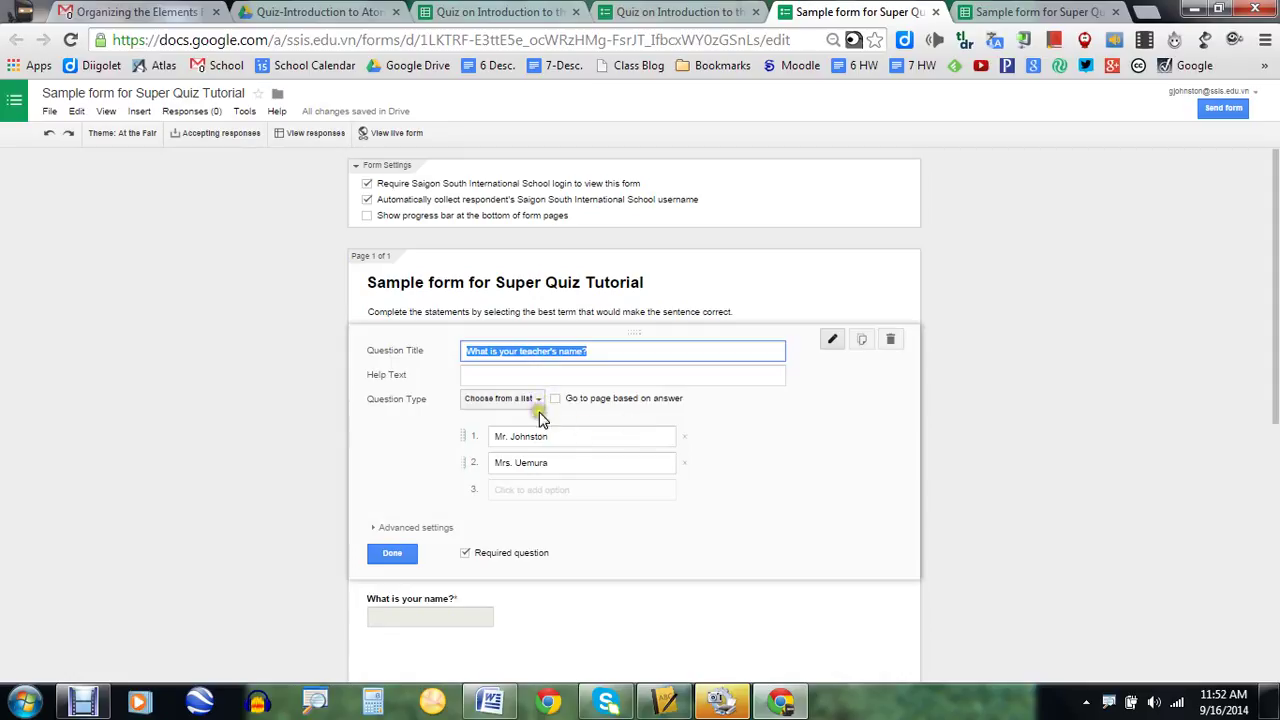
{"action": "left_click", "coordinate": [394, 552]}
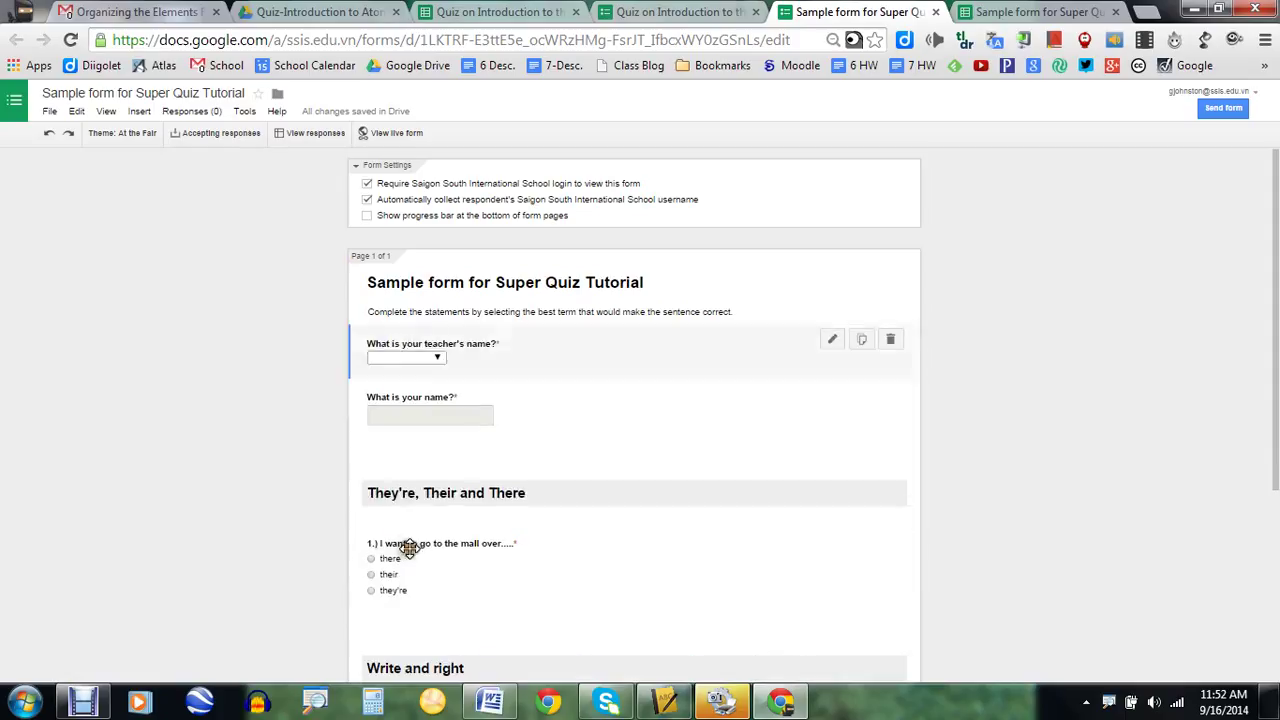
{"action": "left_click", "coordinate": [830, 396]}
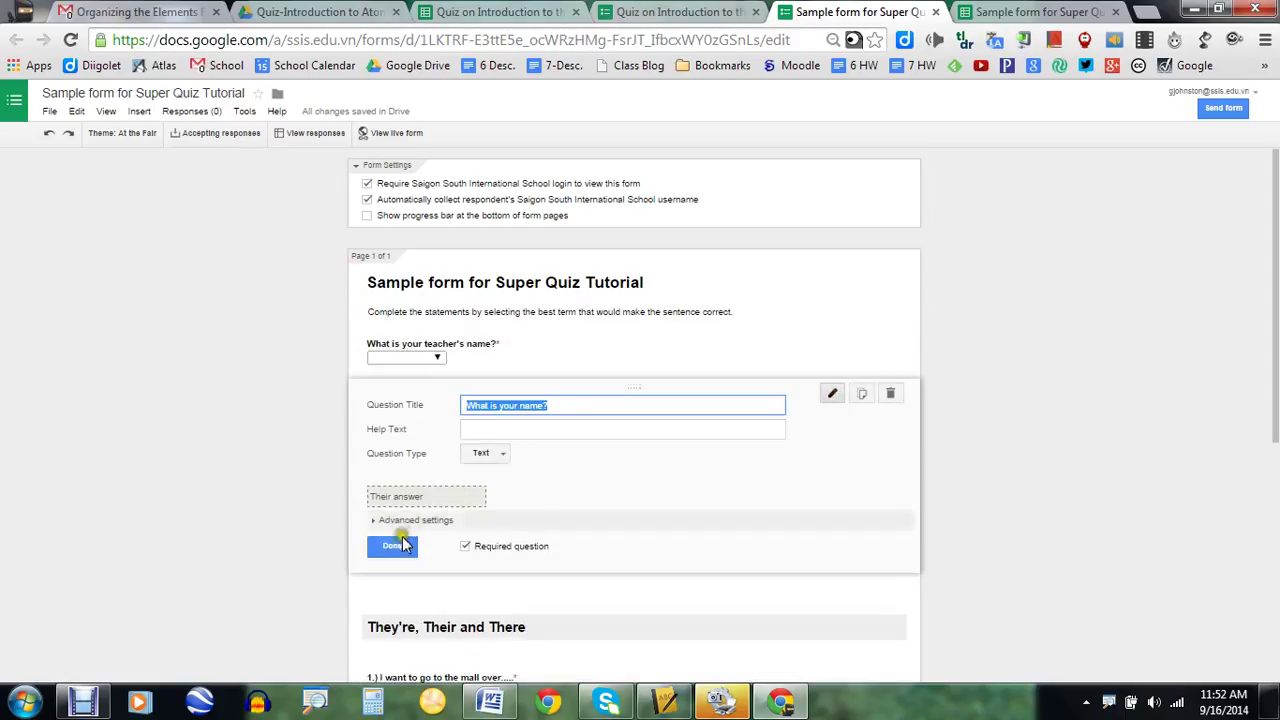
{"action": "left_click", "coordinate": [400, 545]}
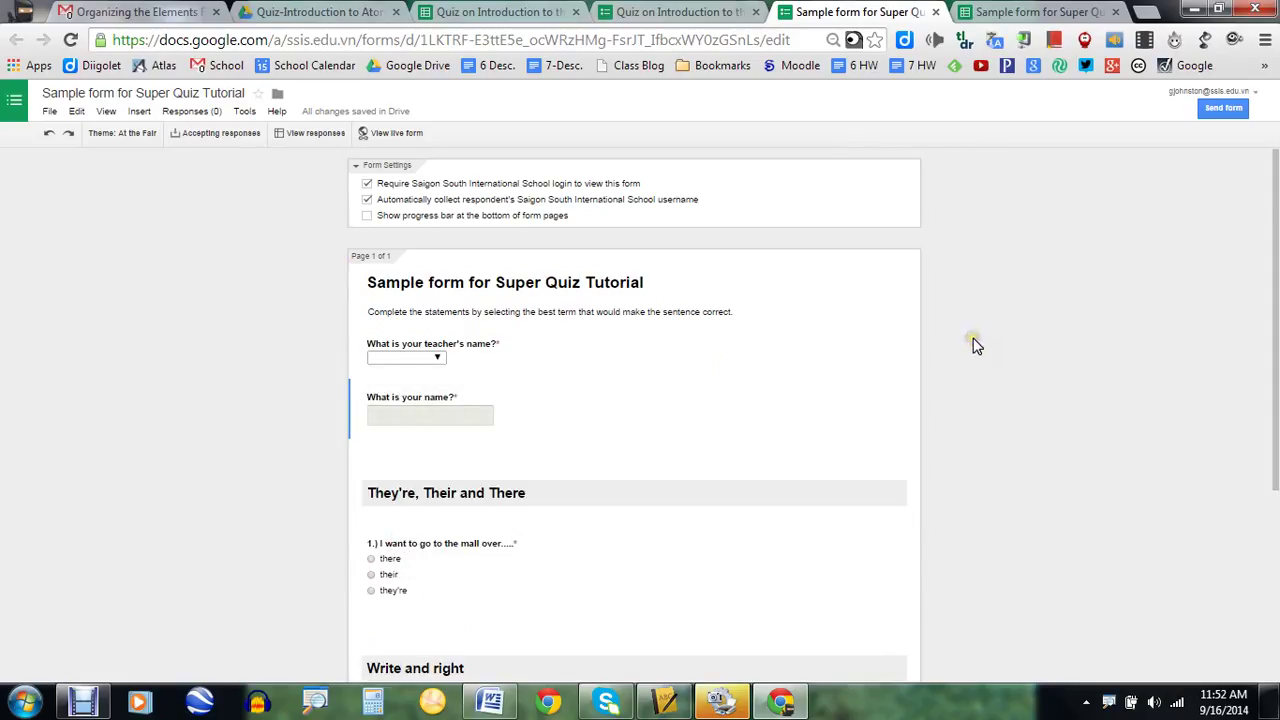
- Open and dismiss the Add item type list, then switch to the responses spreadsheet
{"action": "scroll", "coordinate": [975, 345], "scroll_direction": "down", "scroll_amount": 2}
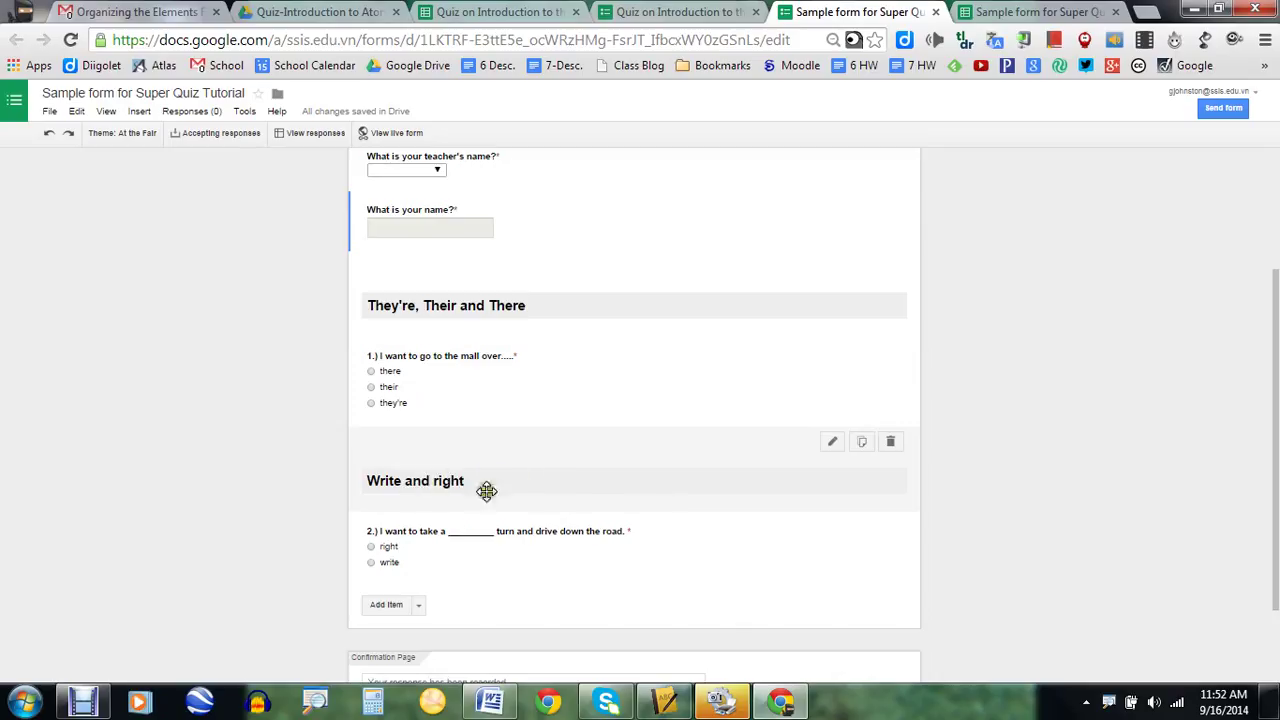
{"action": "scroll", "coordinate": [660, 535], "scroll_direction": "down", "scroll_amount": 1}
{"action": "left_click", "coordinate": [418, 512]}
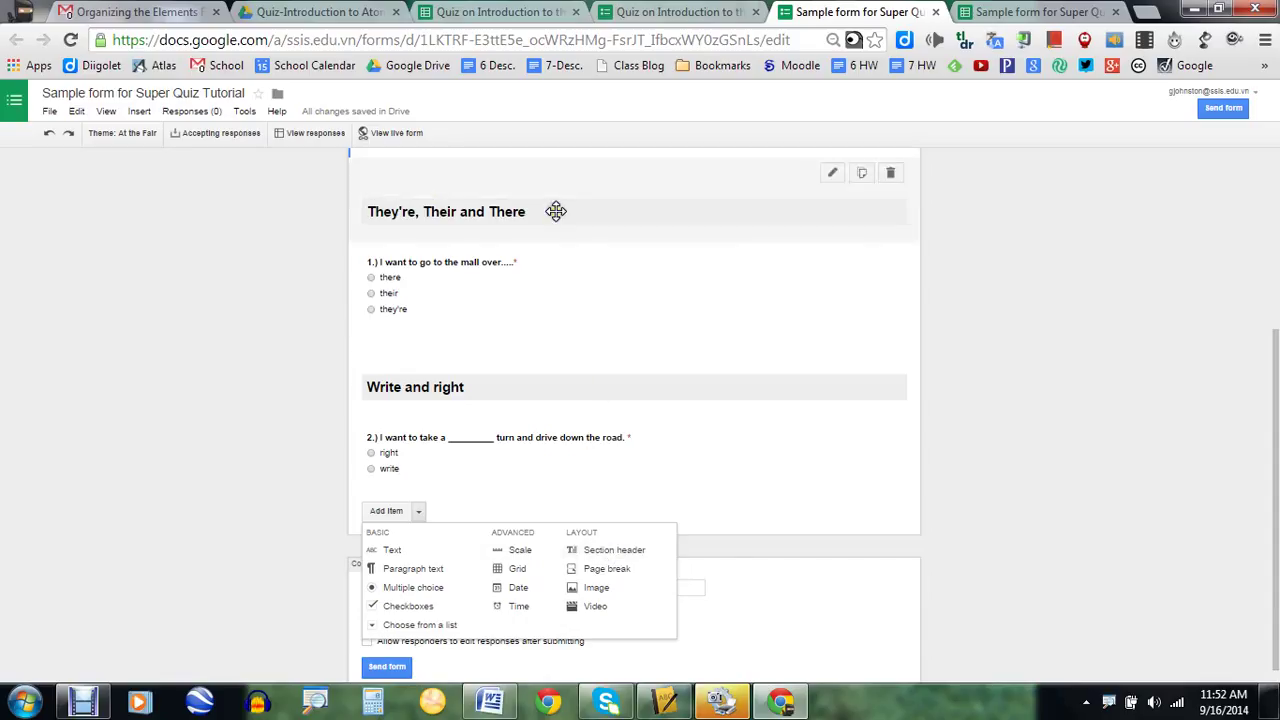
{"action": "left_click", "coordinate": [752, 514]}
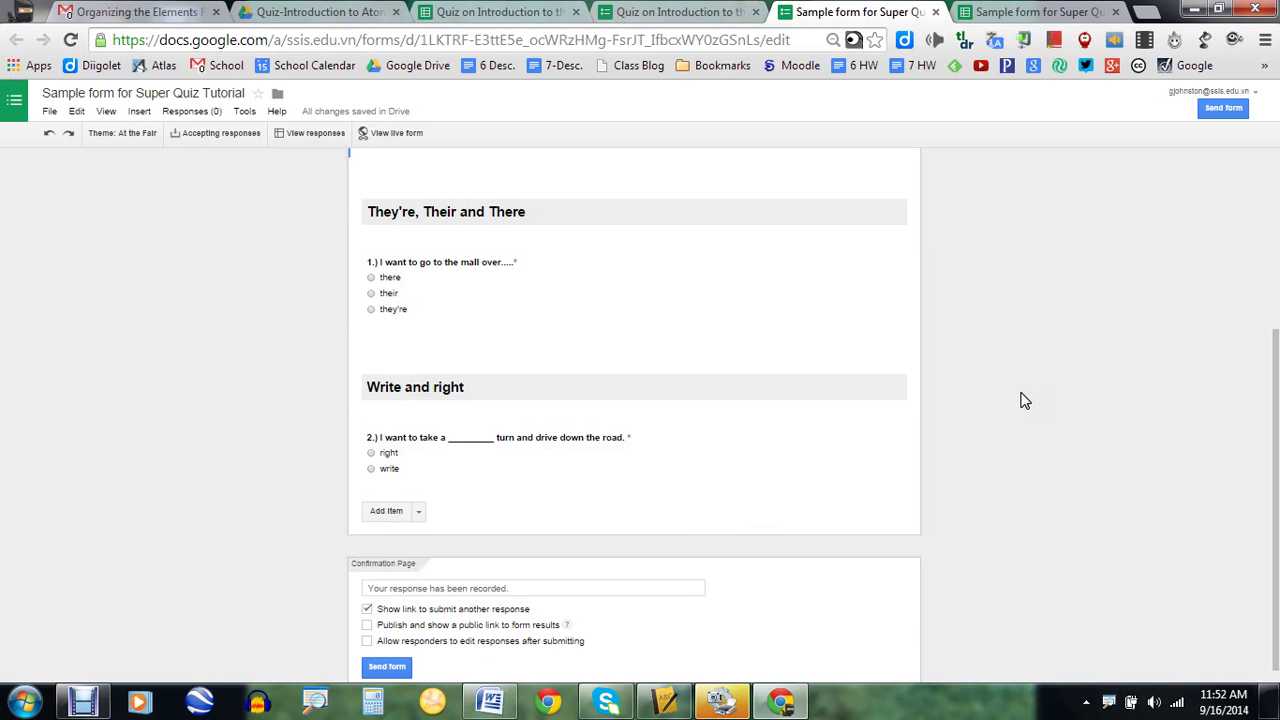
{"action": "scroll", "coordinate": [1025, 400], "scroll_direction": "up", "scroll_amount": 3}
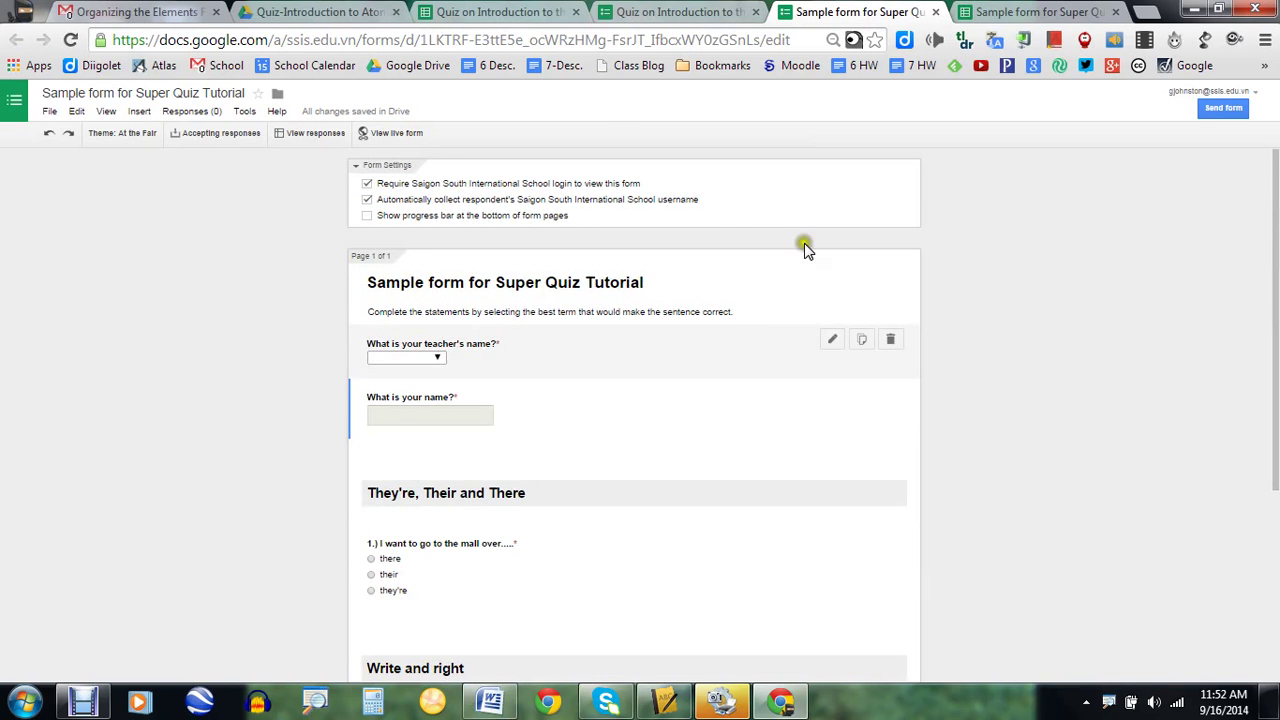
{"action": "left_click", "coordinate": [1010, 11]}
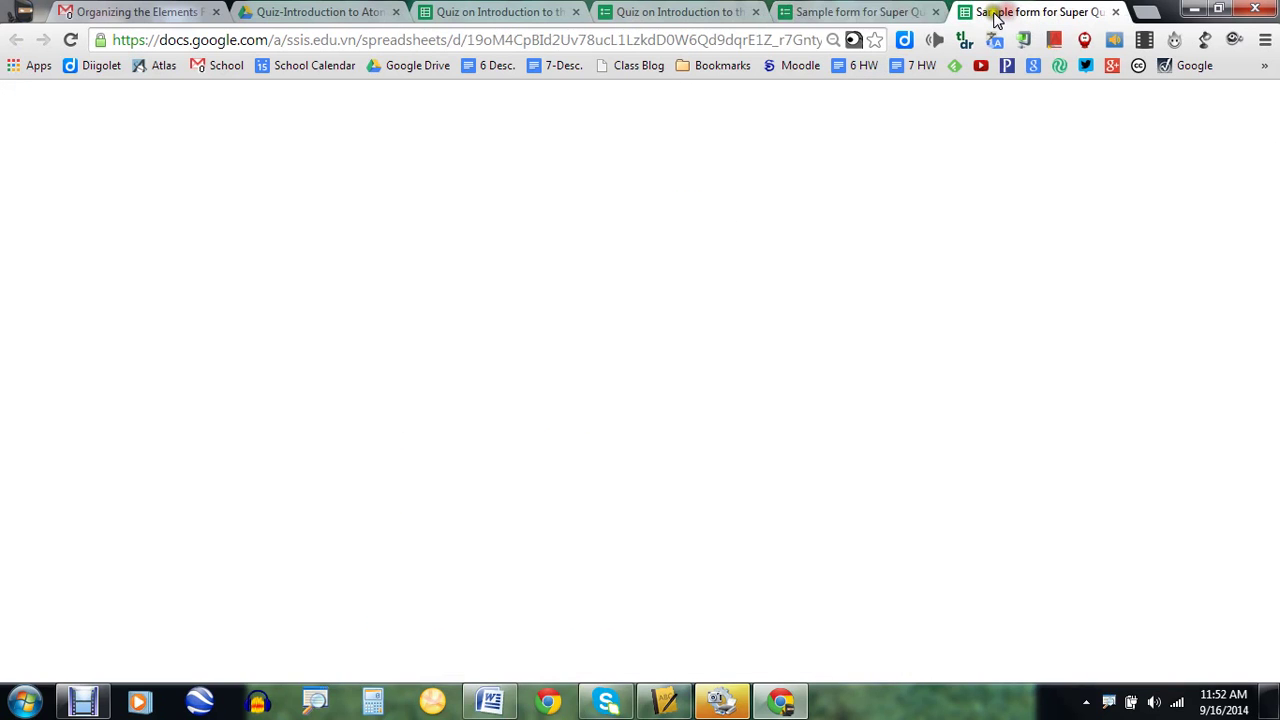
- Open the live form, then switch to the 'Sample form for Super Quiz Tutorial (Responses)' spreadsheet
{"action": "left_click", "coordinate": [812, 11]}
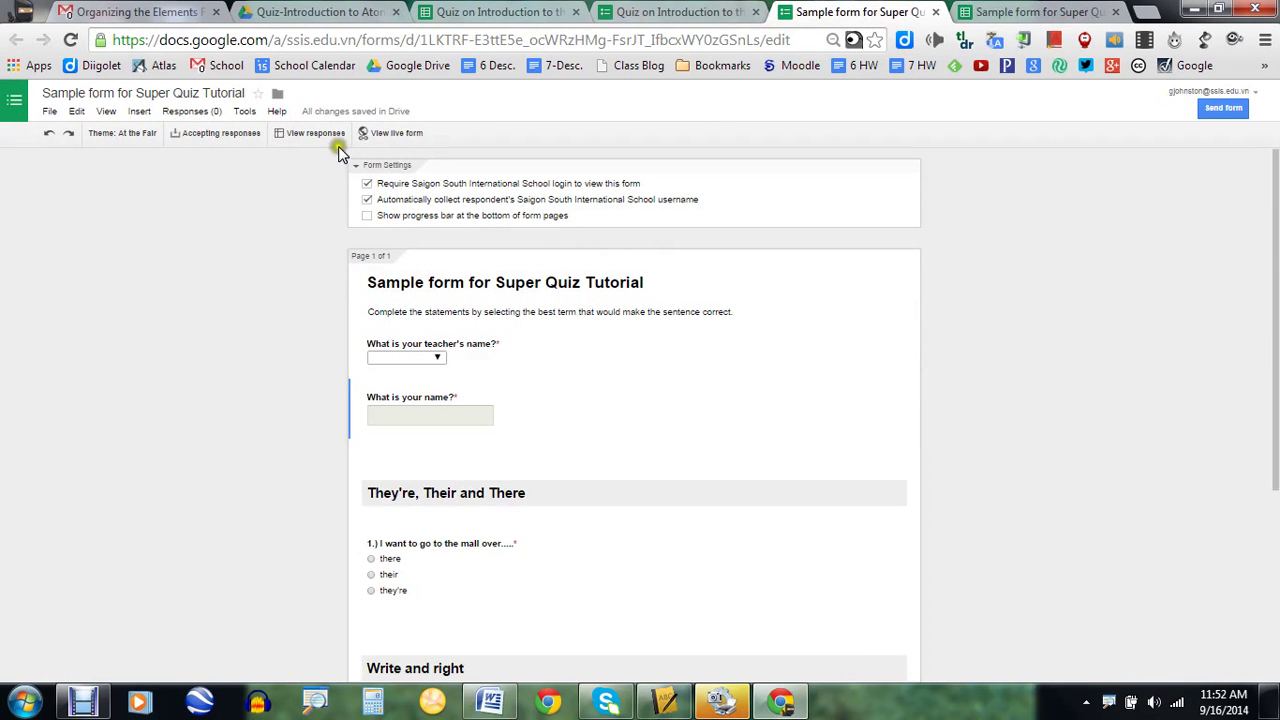
{"action": "left_click", "coordinate": [397, 137]}
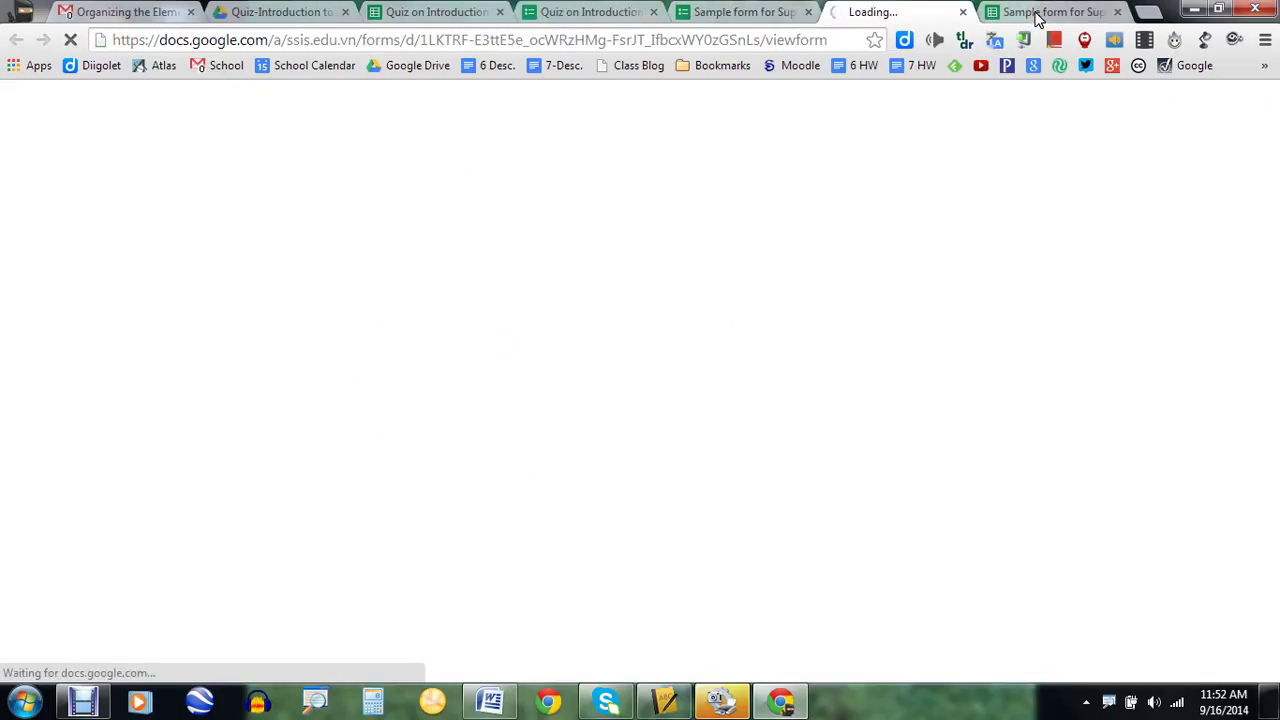
{"action": "left_click", "coordinate": [1038, 14]}
{"action": "left_click", "coordinate": [897, 10]}
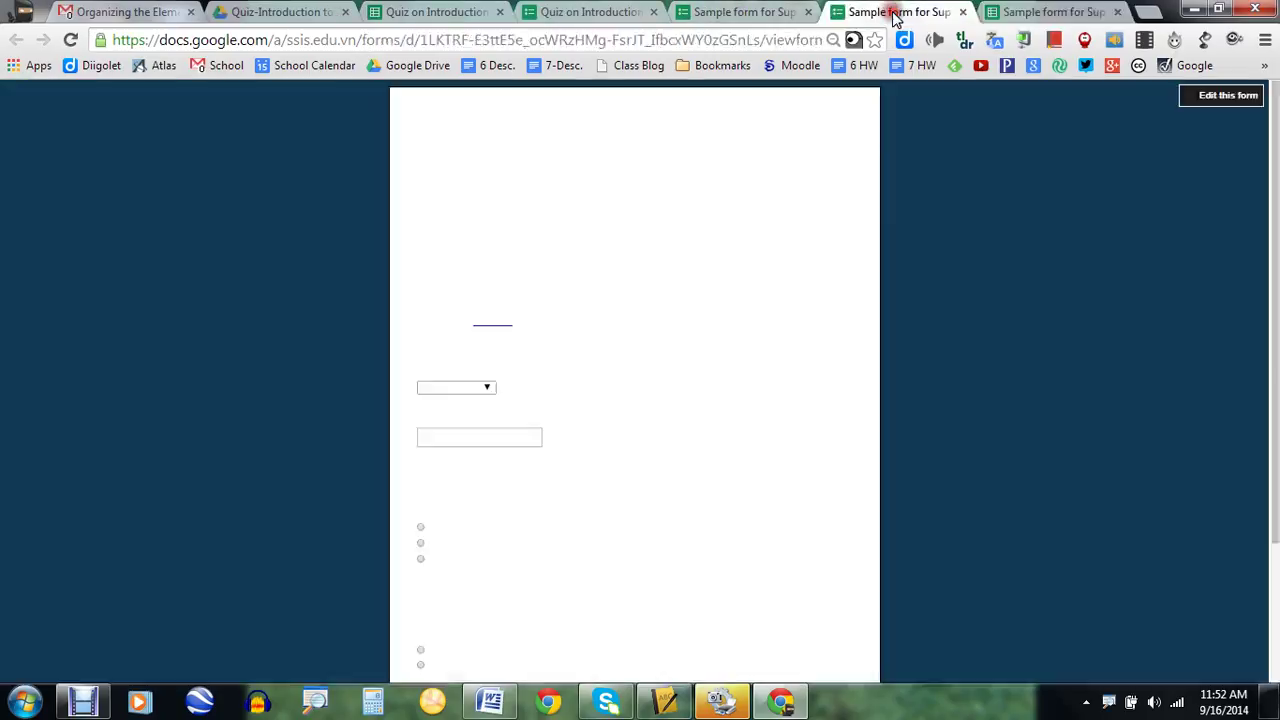
{"action": "scroll", "coordinate": [875, 295], "scroll_direction": "down", "scroll_amount": 2}
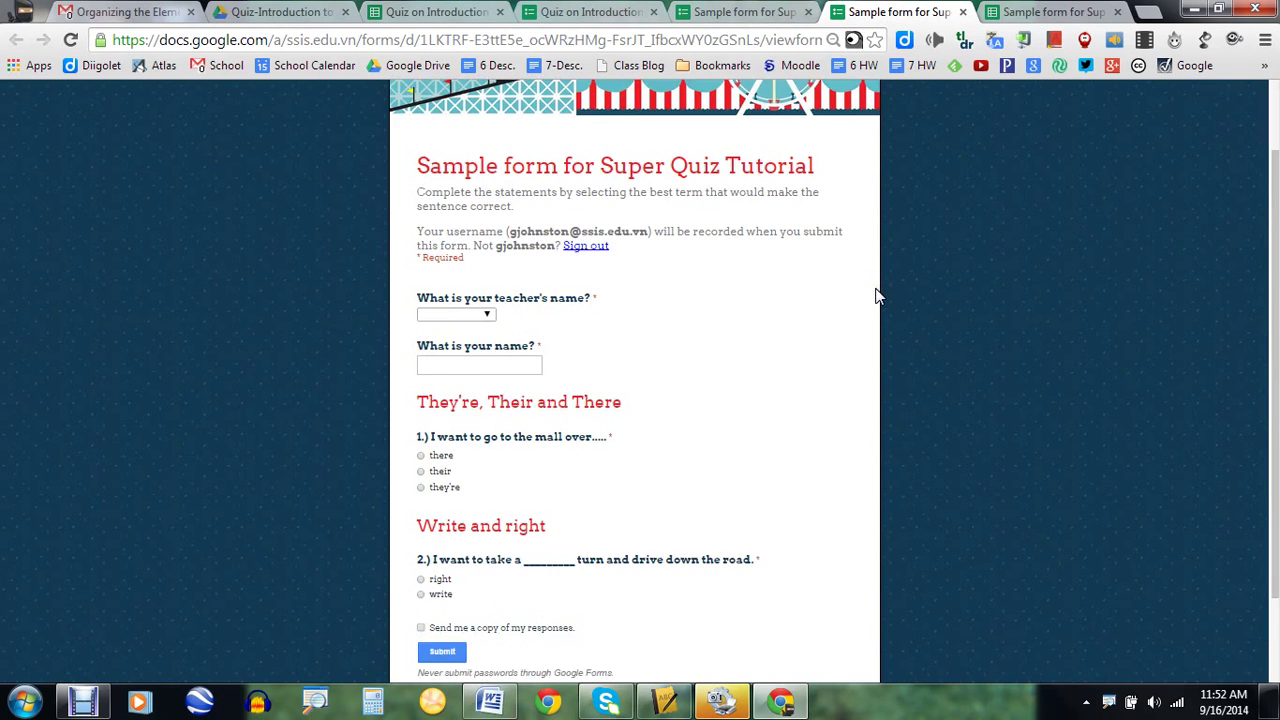
{"action": "scroll", "coordinate": [875, 295], "scroll_direction": "up", "scroll_amount": 2}
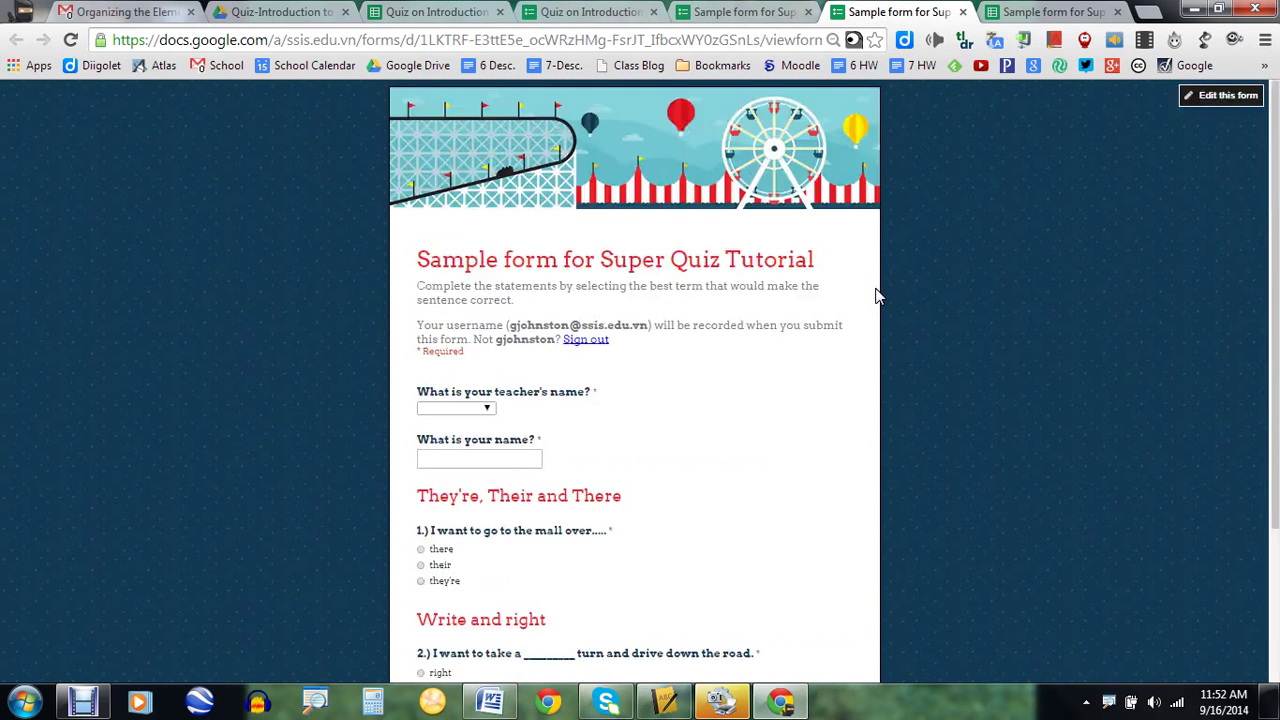
{"action": "left_click", "coordinate": [1040, 14]}
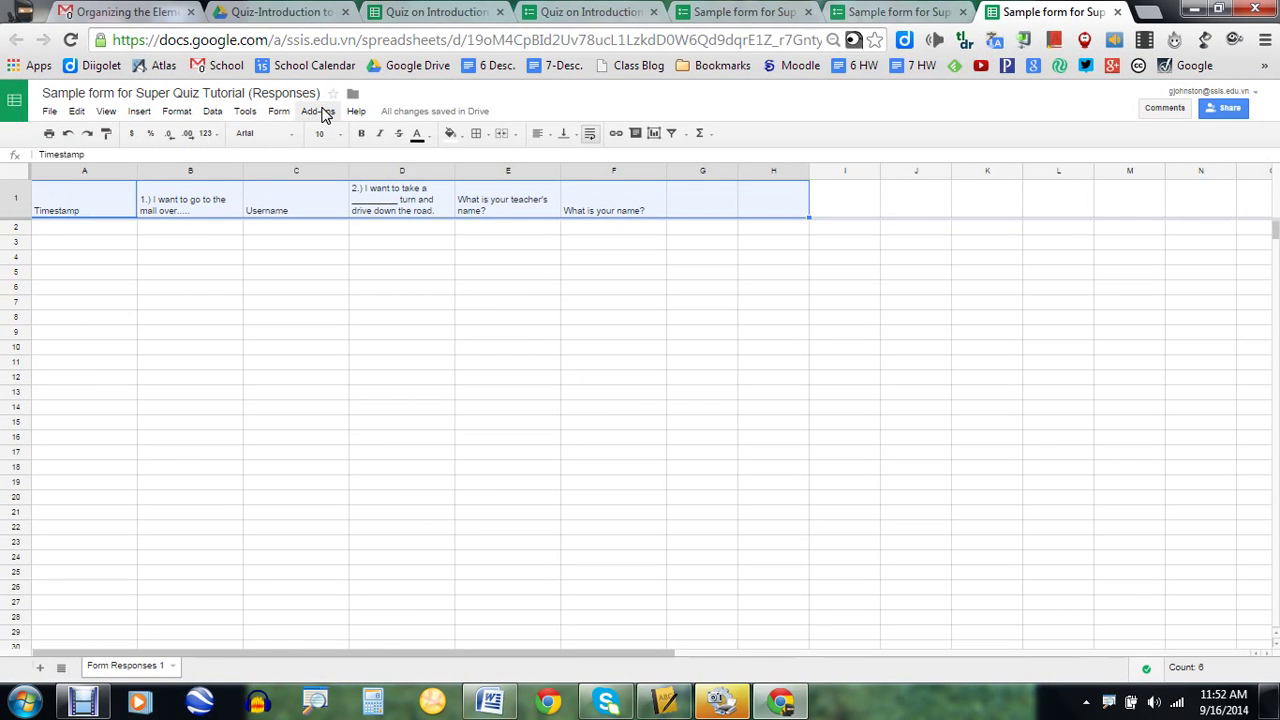
- Search the add-on store for 'Super Quiz', confirm it's installed, and show its Add-ons submenu
{"action": "left_click", "coordinate": [320, 112]}
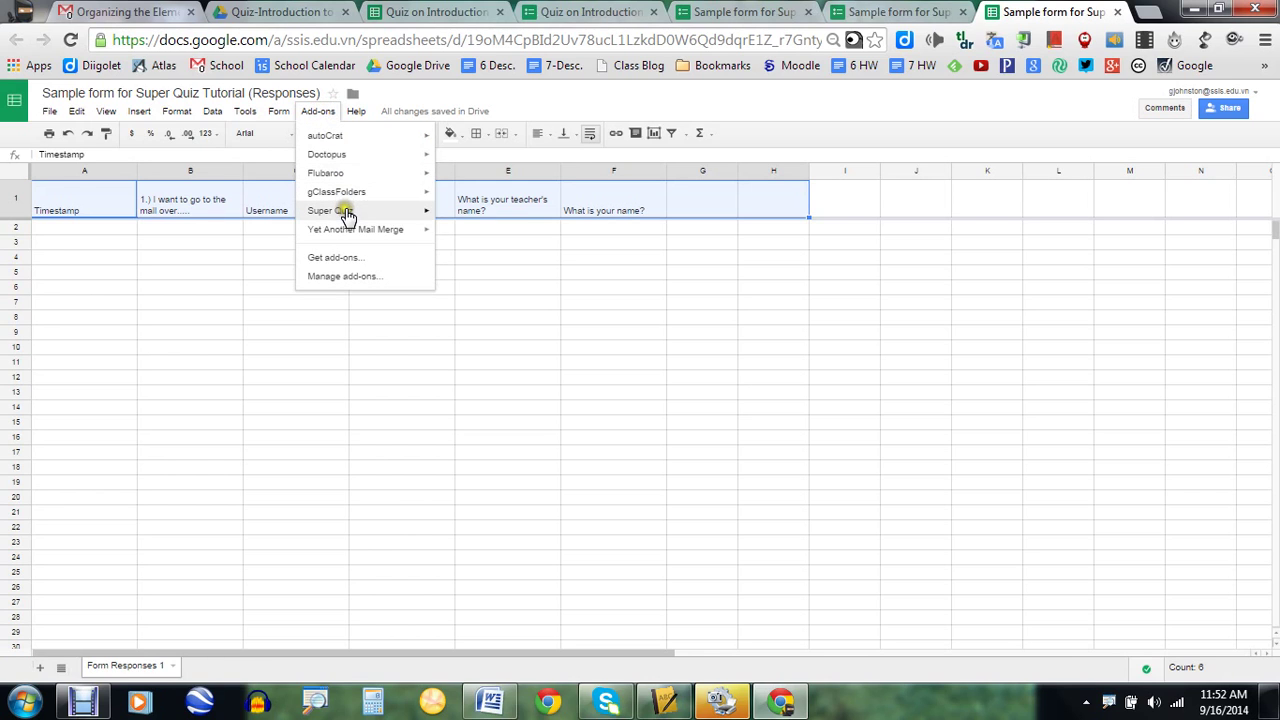
{"action": "mouse_move", "coordinate": [345, 213]}
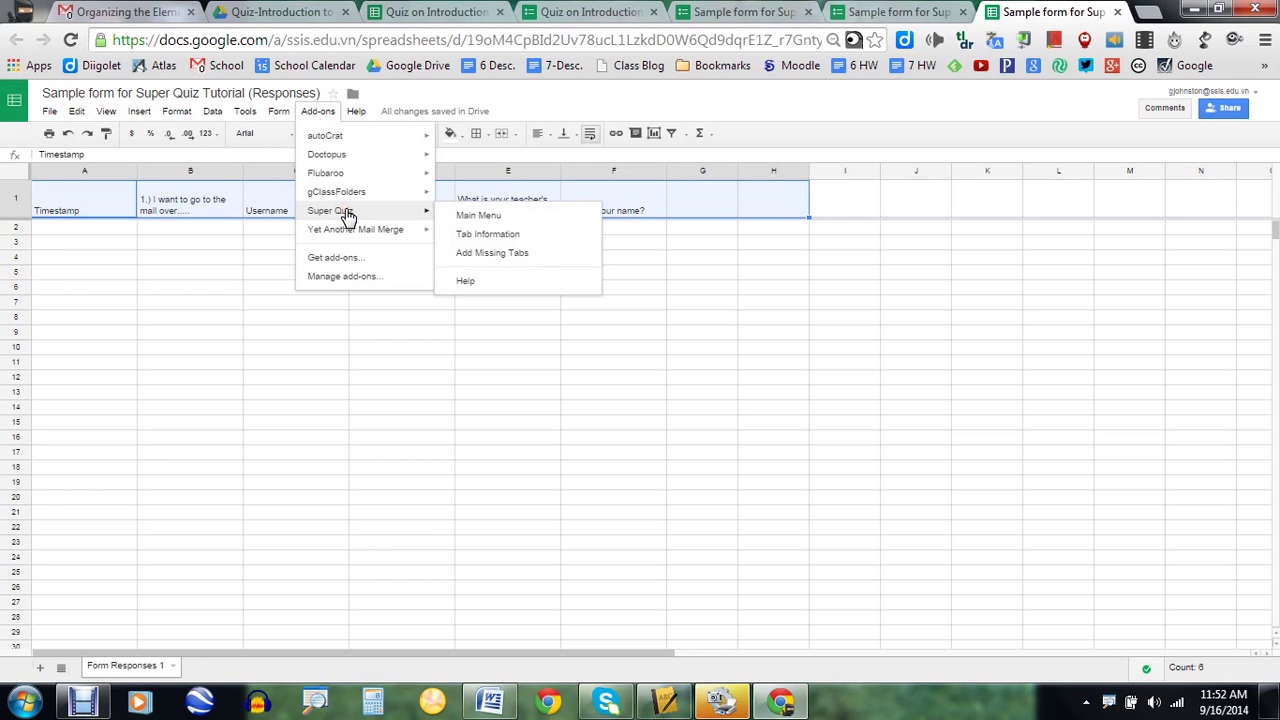
{"action": "left_click", "coordinate": [350, 264]}
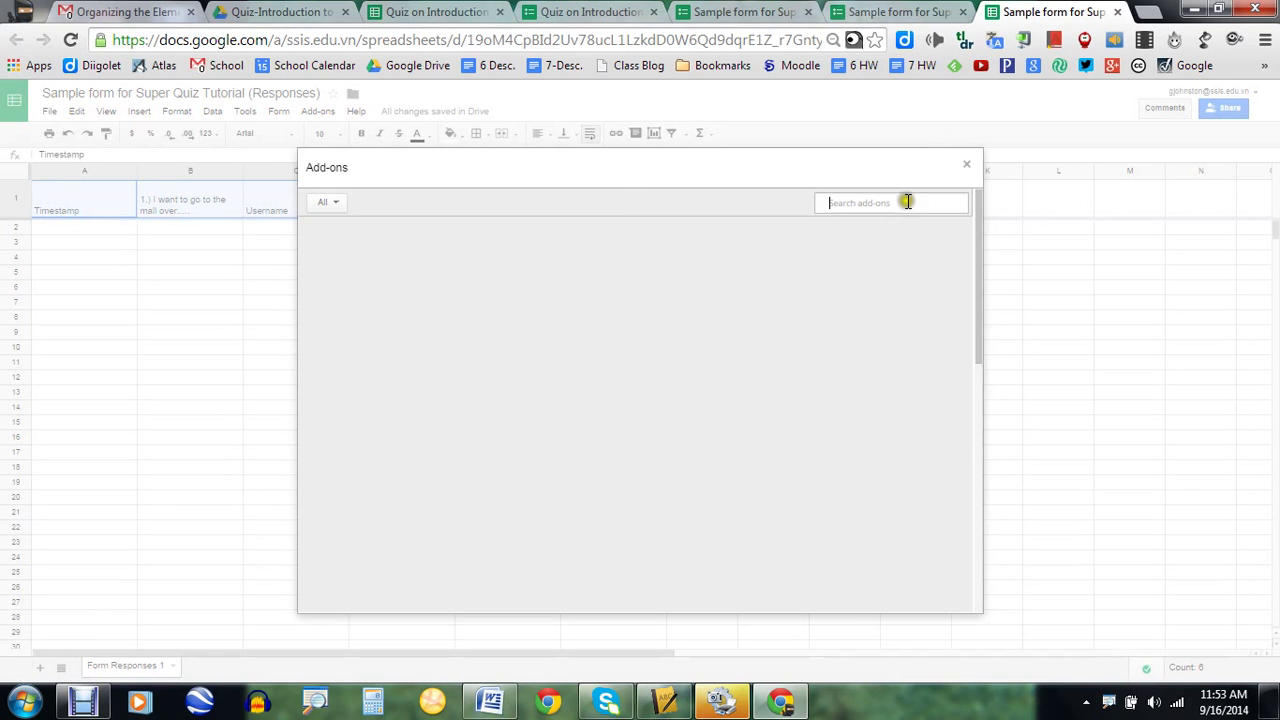
{"action": "left_click", "coordinate": [906, 202]}
{"action": "type", "text": "Super Quiz"}
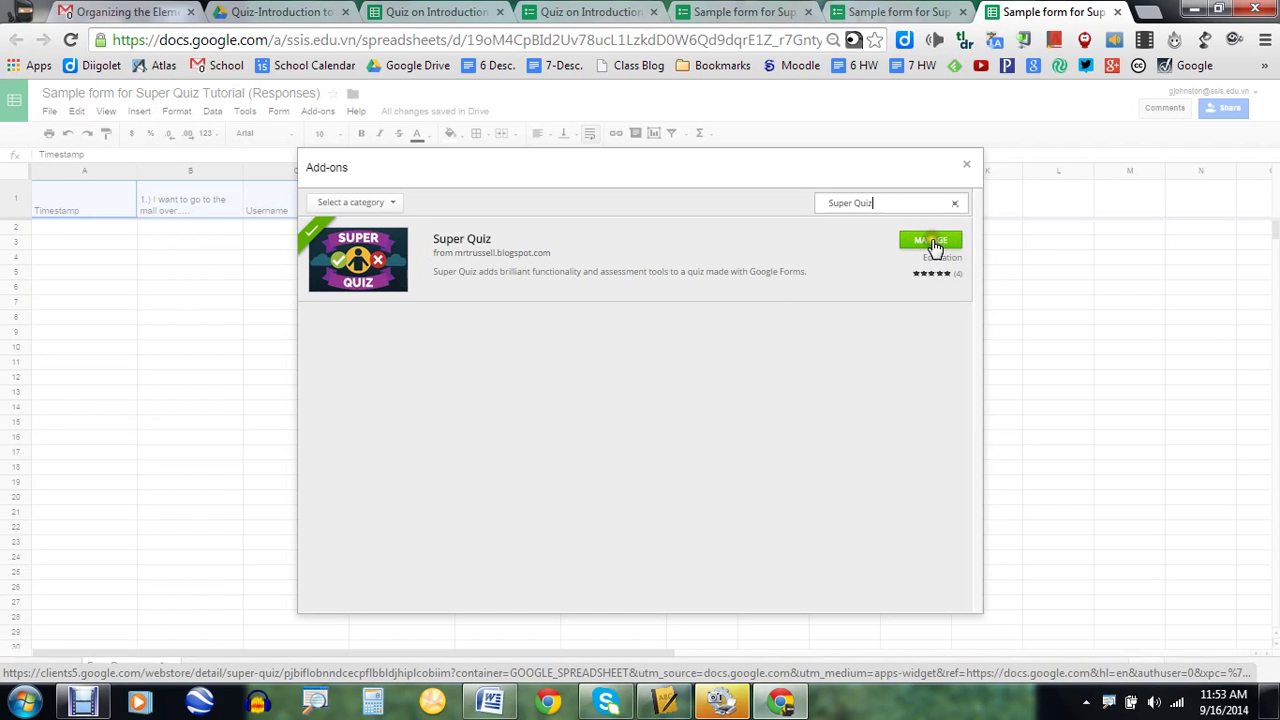
{"action": "left_click", "coordinate": [869, 256]}
{"action": "left_click", "coordinate": [968, 170]}
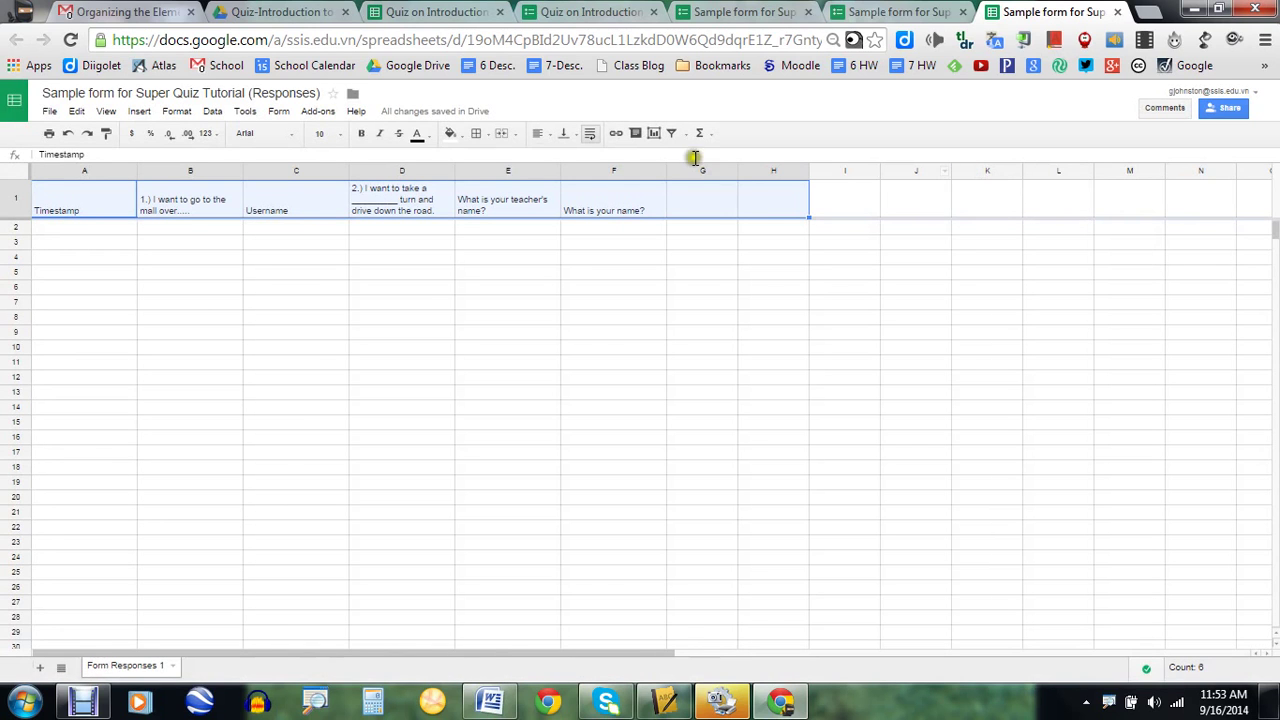
{"action": "left_click", "coordinate": [333, 113]}
{"action": "mouse_move", "coordinate": [357, 211]}
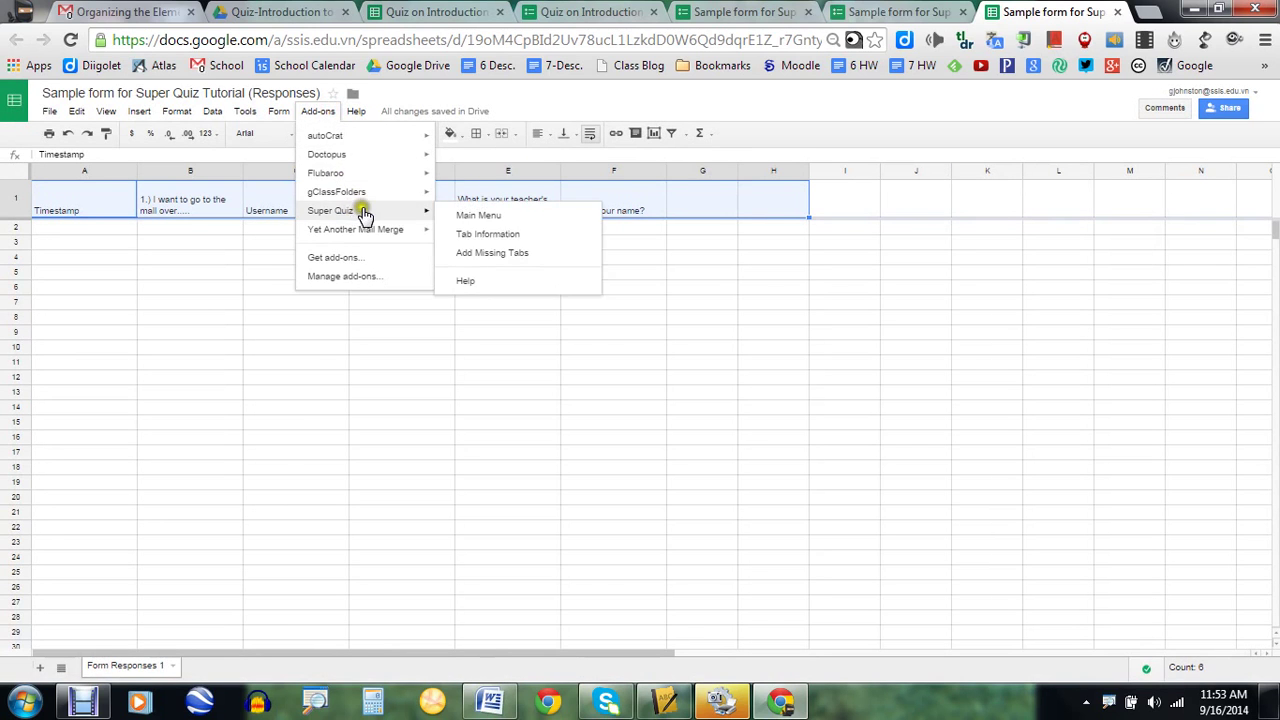
- Open the Super Quiz Main Menu setup checklist
{"action": "left_click", "coordinate": [482, 216]}
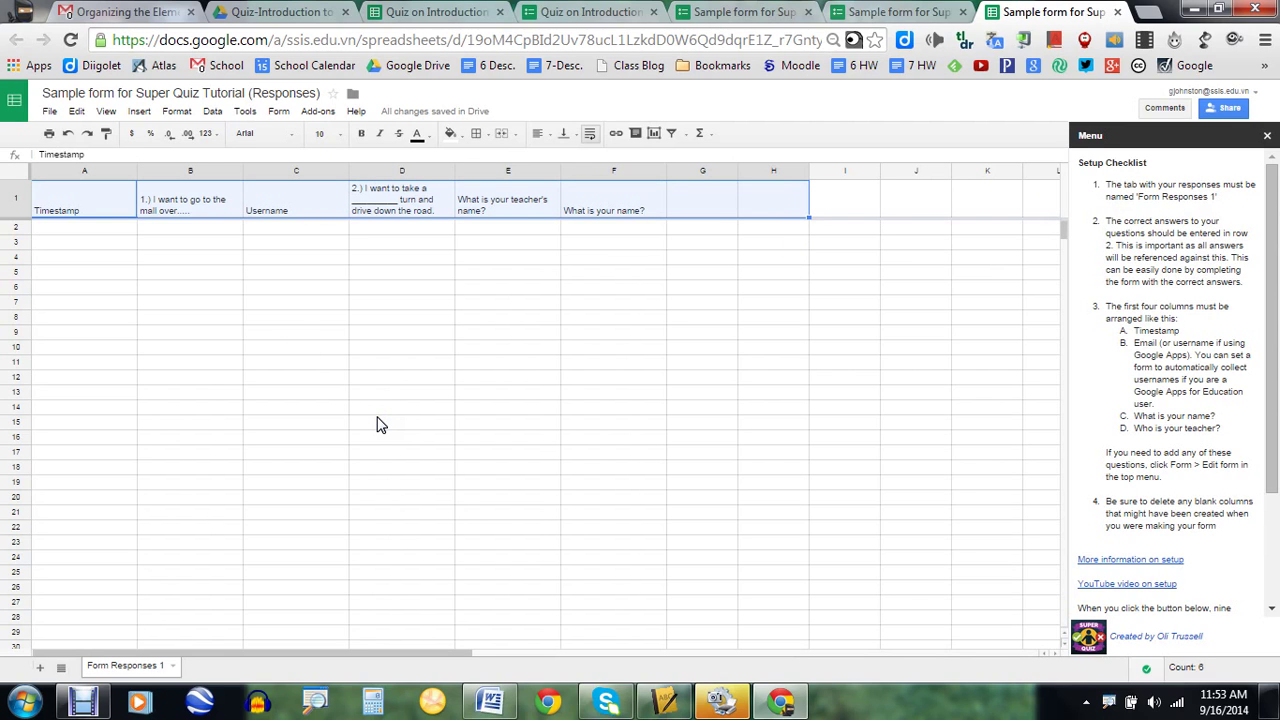
{"action": "mouse_move", "coordinate": [273, 455]}
{"action": "left_mouse_down"}
{"action": "mouse_move", "coordinate": [157, 606]}
{"action": "mouse_move", "coordinate": [136, 580]}
{"action": "mouse_move", "coordinate": [189, 621]}
{"action": "mouse_move", "coordinate": [230, 623]}
{"action": "left_mouse_up"}
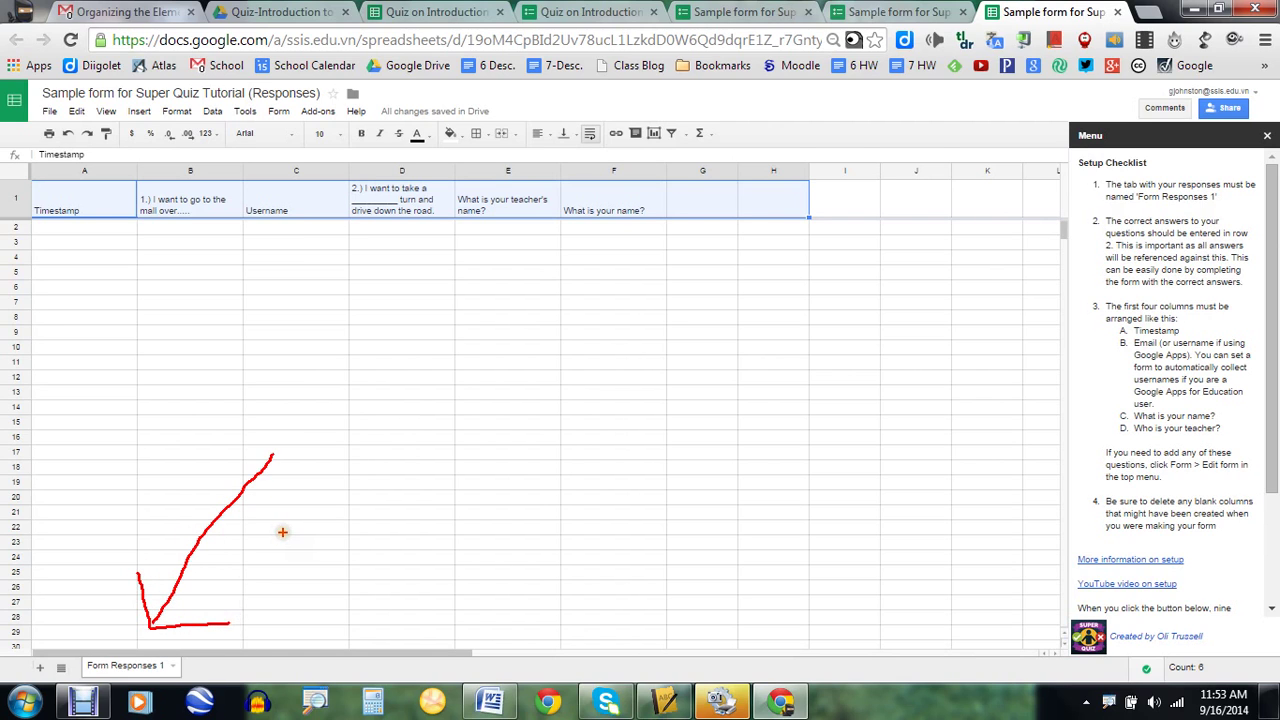
{"action": "key", "text": "Escape"}
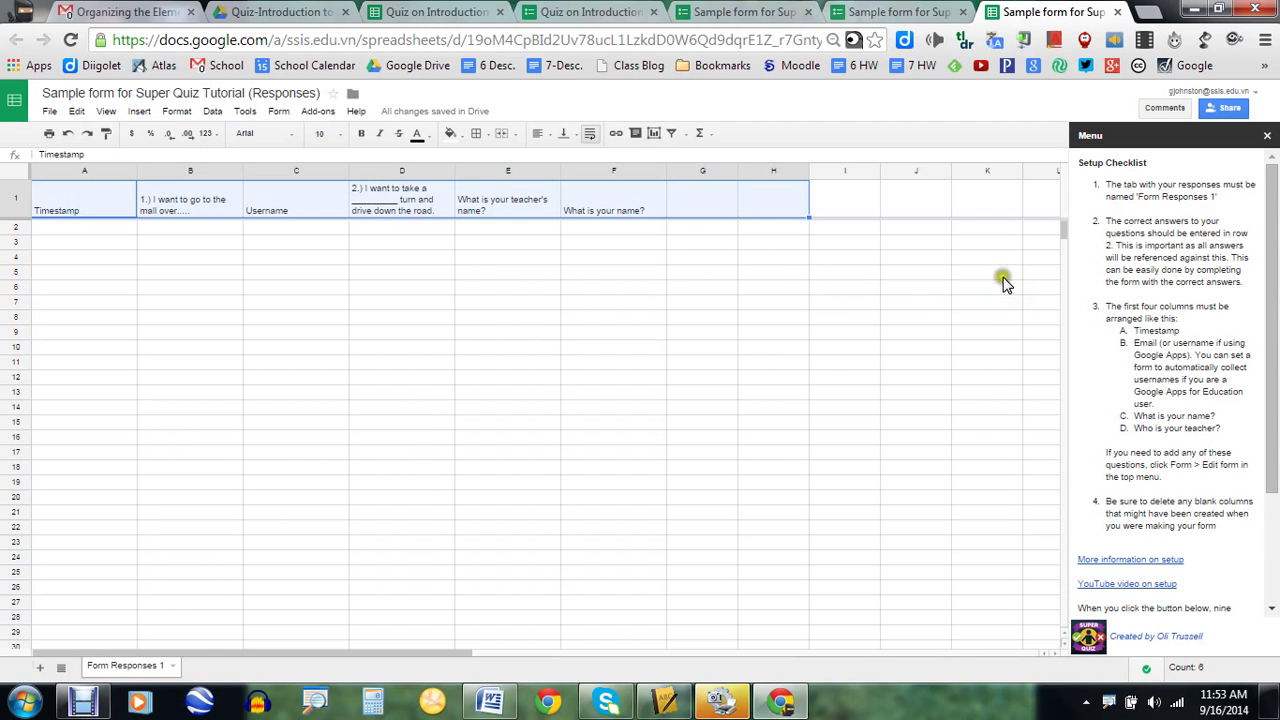
- On the live sample form, choose the teacher and go to the name answer
{"action": "left_click", "coordinate": [893, 16]}
{"action": "left_click", "coordinate": [487, 411]}
{"action": "left_click", "coordinate": [460, 455]}
{"action": "left_click", "coordinate": [485, 458]}
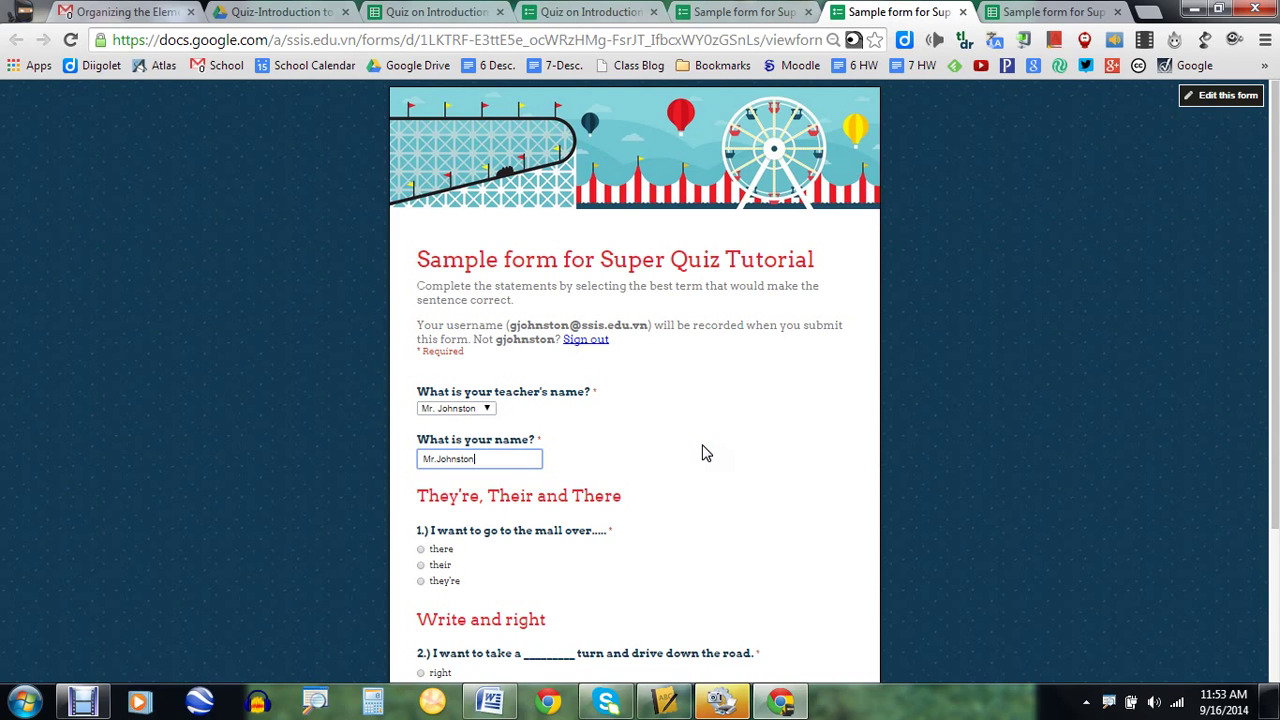
- Answer question 1 'there' and question 2 'right', submit, and return to the responses spreadsheet
{"action": "scroll", "coordinate": [675, 470], "scroll_direction": "down", "scroll_amount": 1}
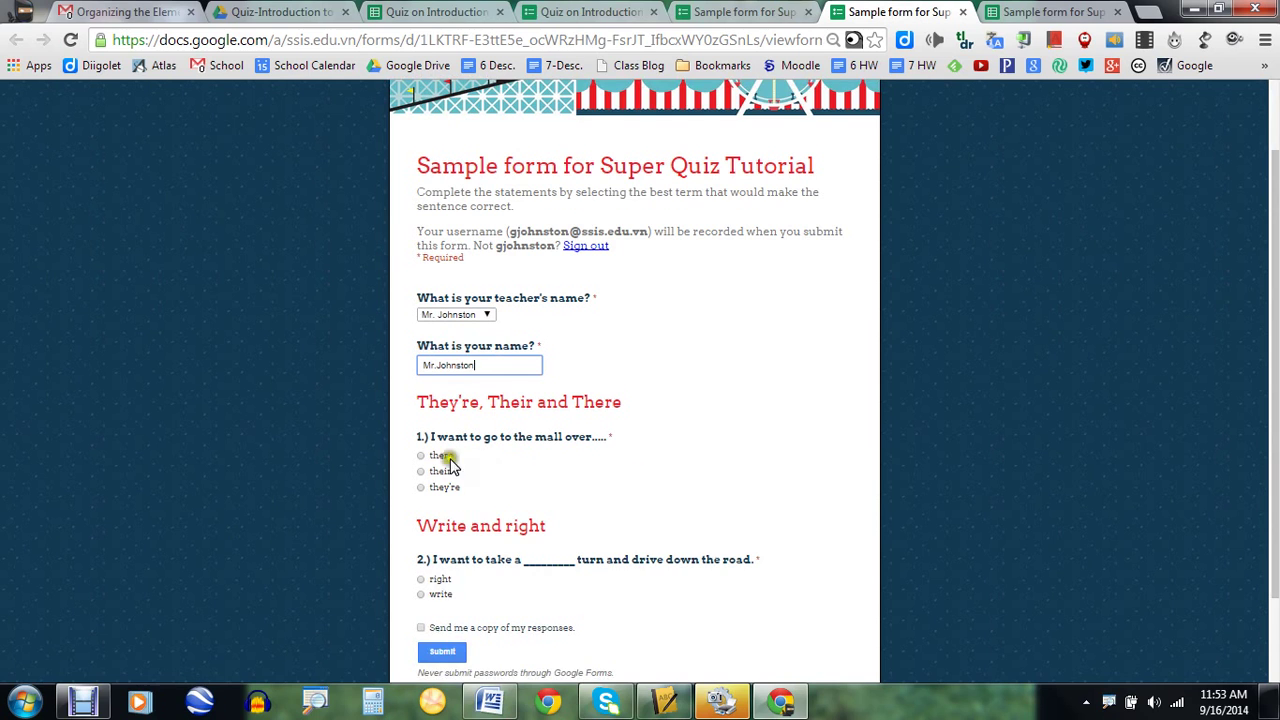
{"action": "left_click", "coordinate": [420, 455]}
{"action": "scroll", "coordinate": [753, 432], "scroll_direction": "down", "scroll_amount": 1}
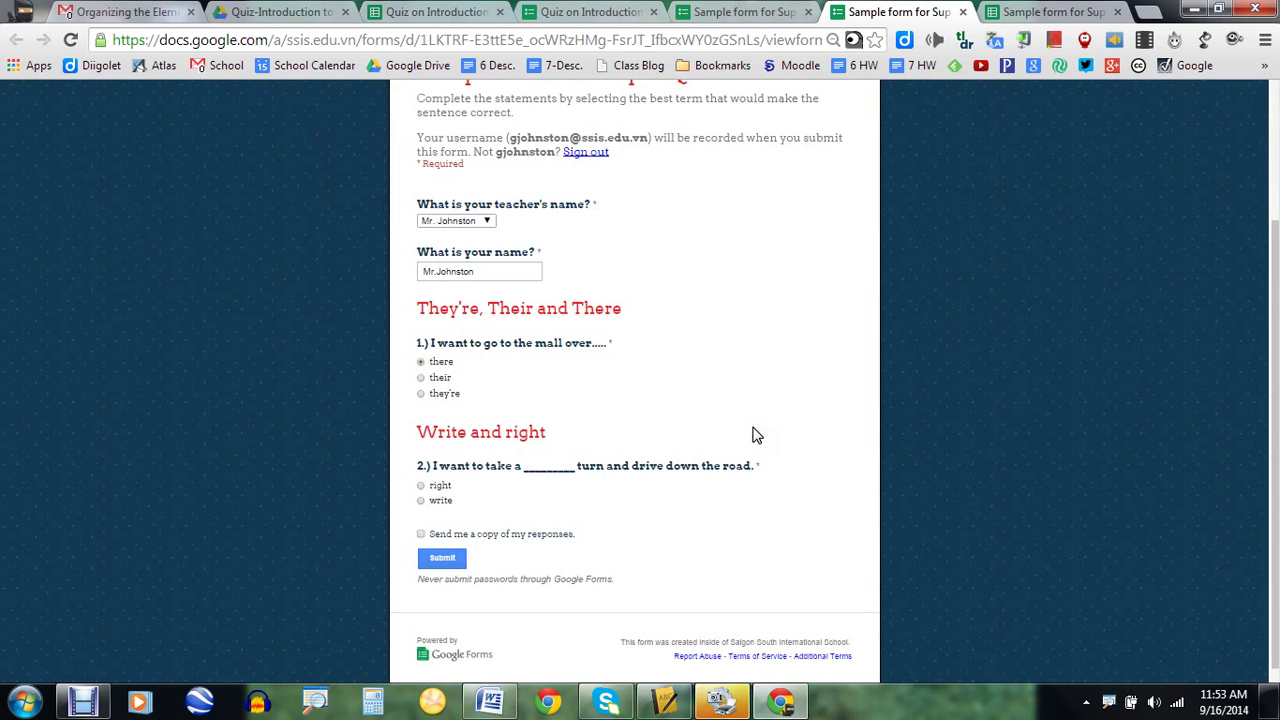
{"action": "left_click", "coordinate": [421, 486]}
{"action": "left_click", "coordinate": [443, 558]}
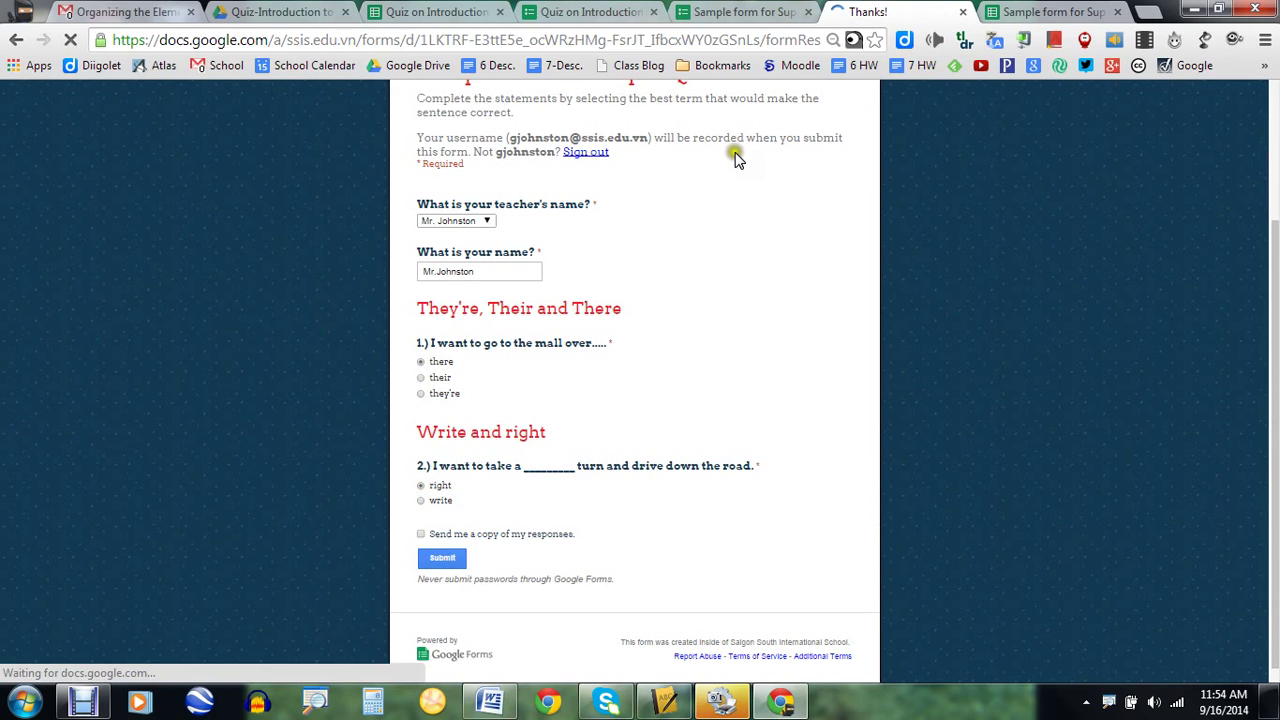
{"action": "left_click", "coordinate": [1066, 12]}
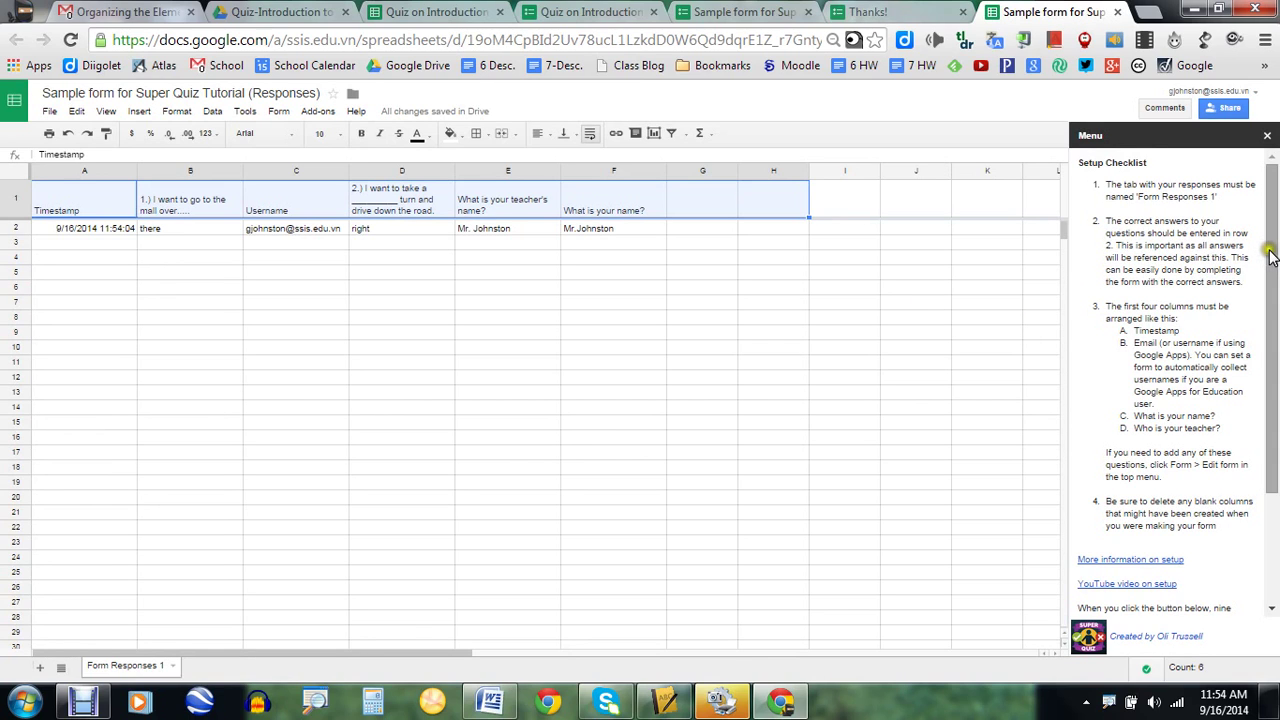
- Move the Username column into column B, right after Timestamp
{"action": "left_click_drag", "start_coordinate": [1268, 253], "coordinate": [1270, 258]}
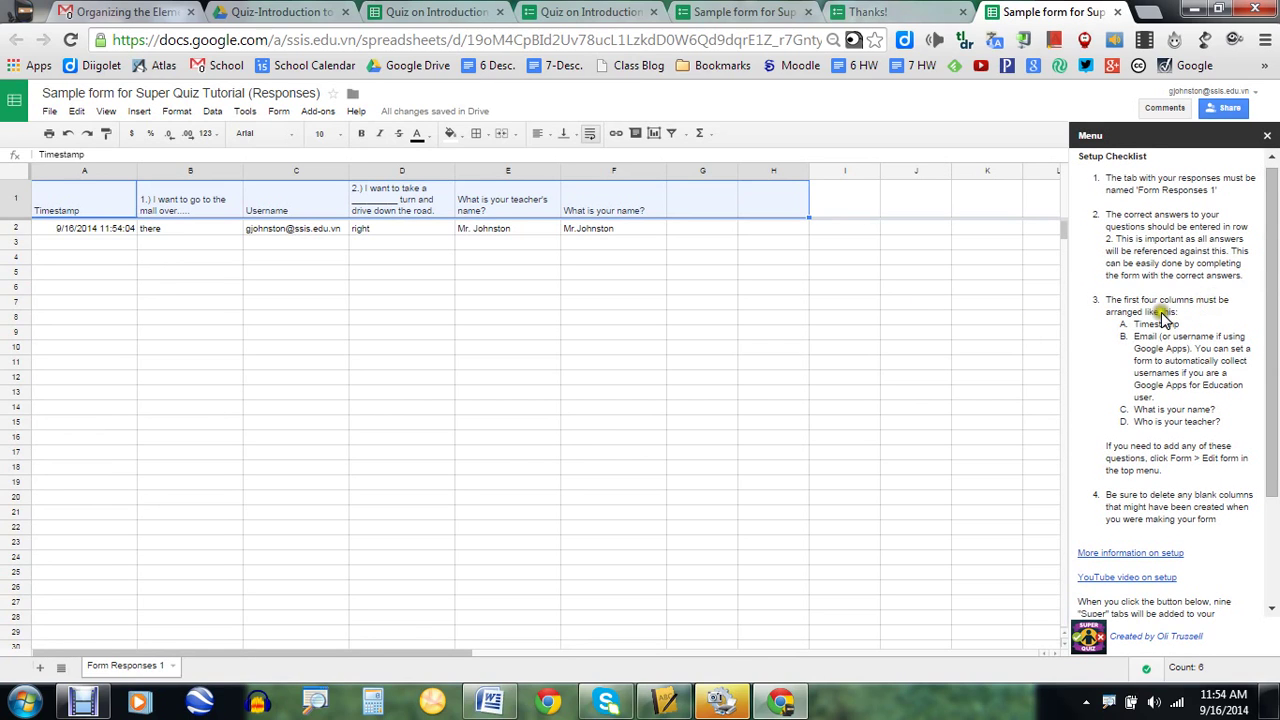
{"action": "left_click", "coordinate": [410, 263]}
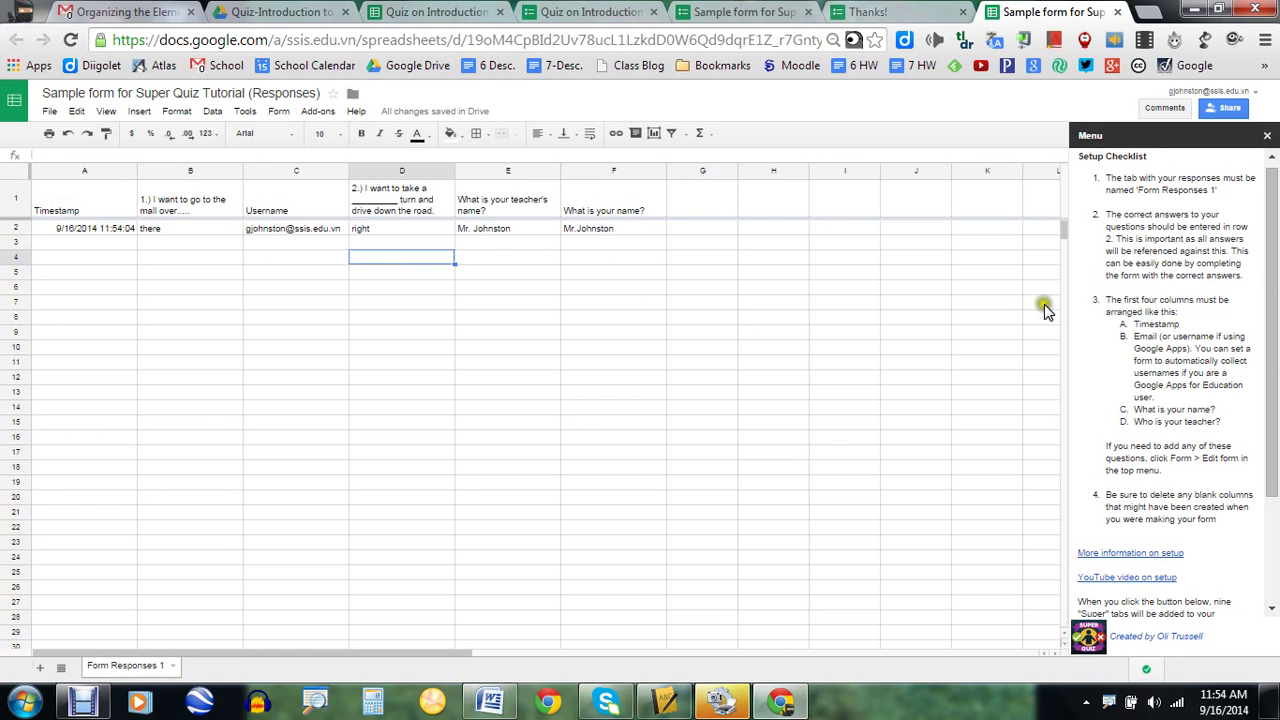
{"action": "left_click", "coordinate": [105, 177]}
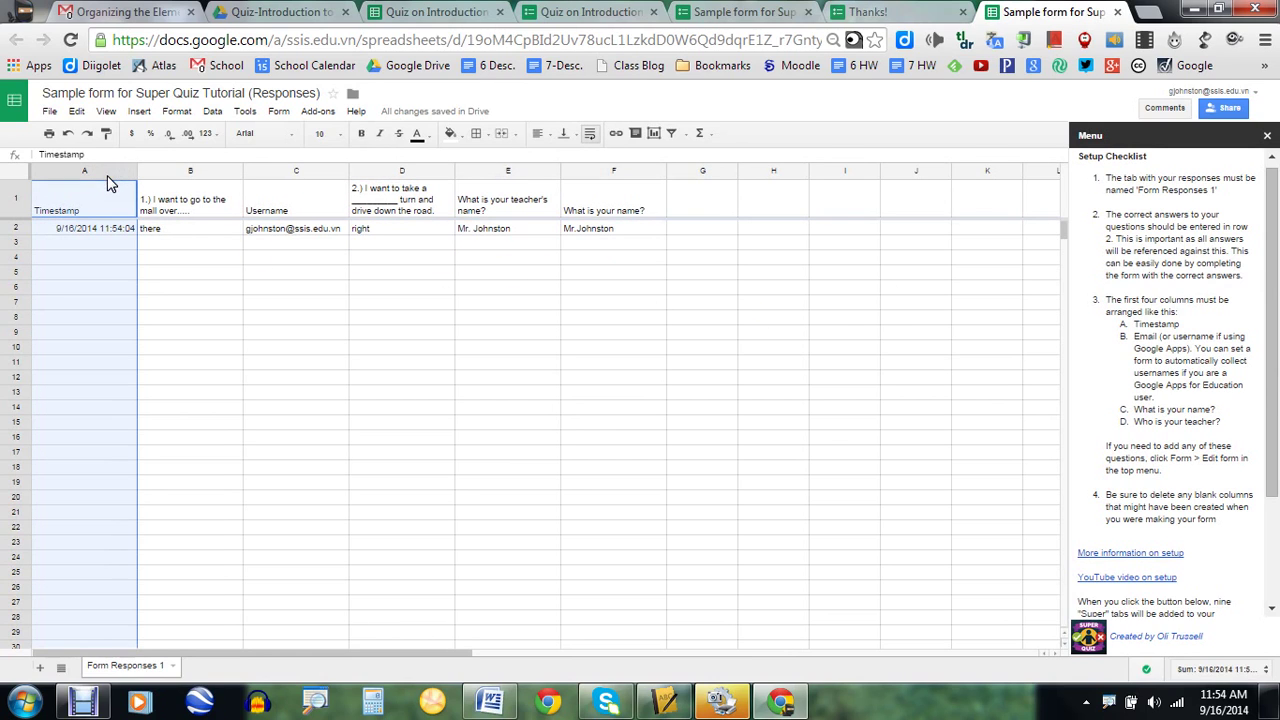
{"action": "left_click", "coordinate": [310, 180]}
{"action": "left_click_drag", "start_coordinate": [310, 175], "coordinate": [179, 172]}
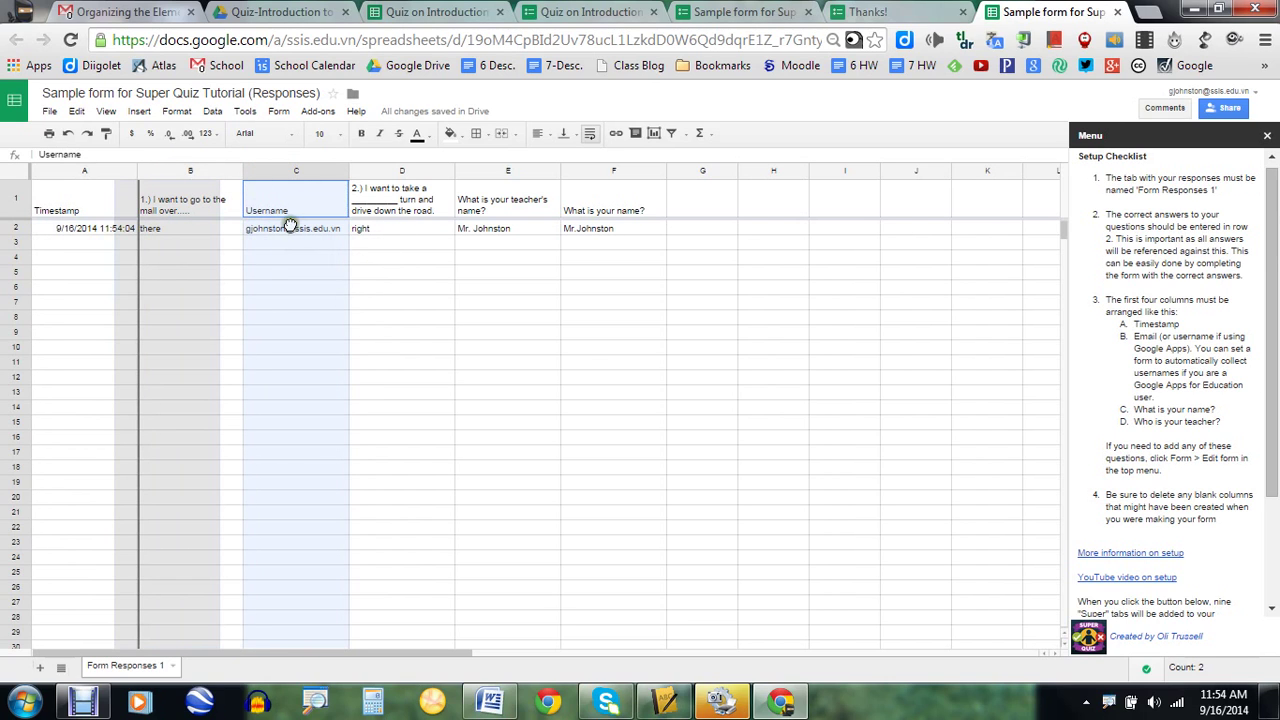
{"action": "left_click_drag", "start_coordinate": [302, 177], "coordinate": [220, 186]}
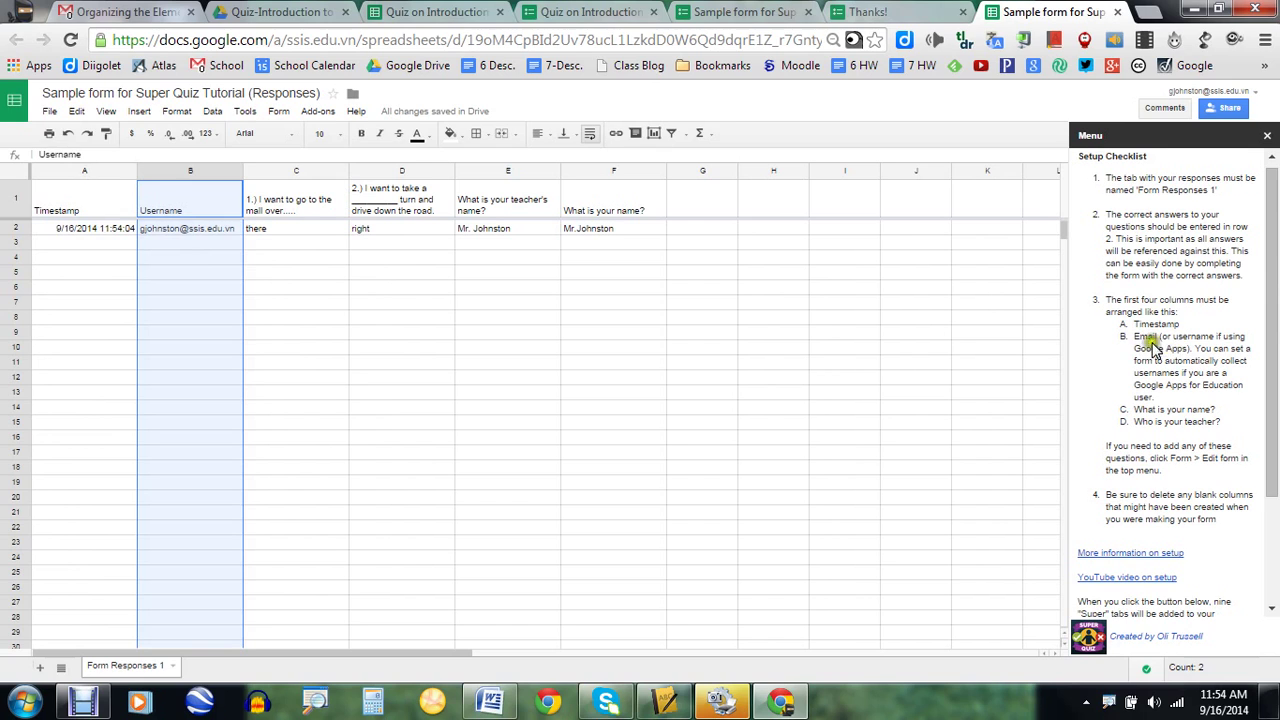
{"action": "left_click", "coordinate": [172, 228]}
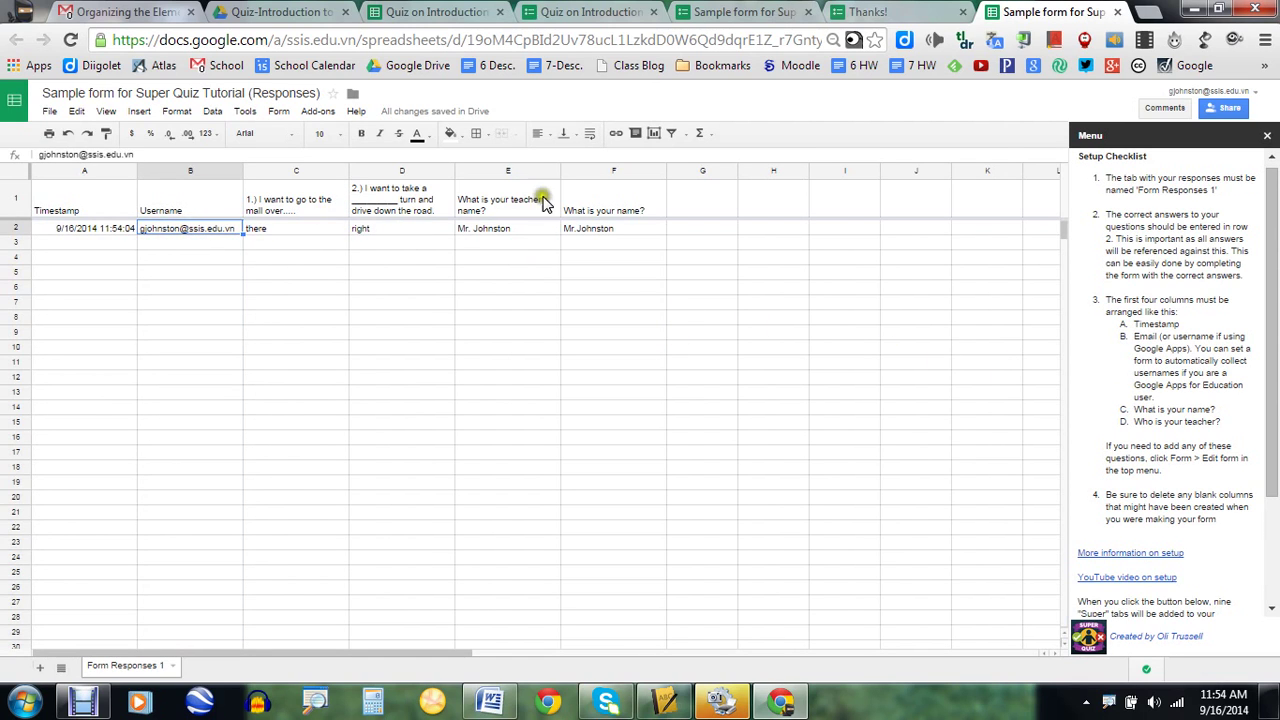
- Move 'What is your name?' into column C and the teacher's name column into D
{"action": "left_click", "coordinate": [614, 175]}
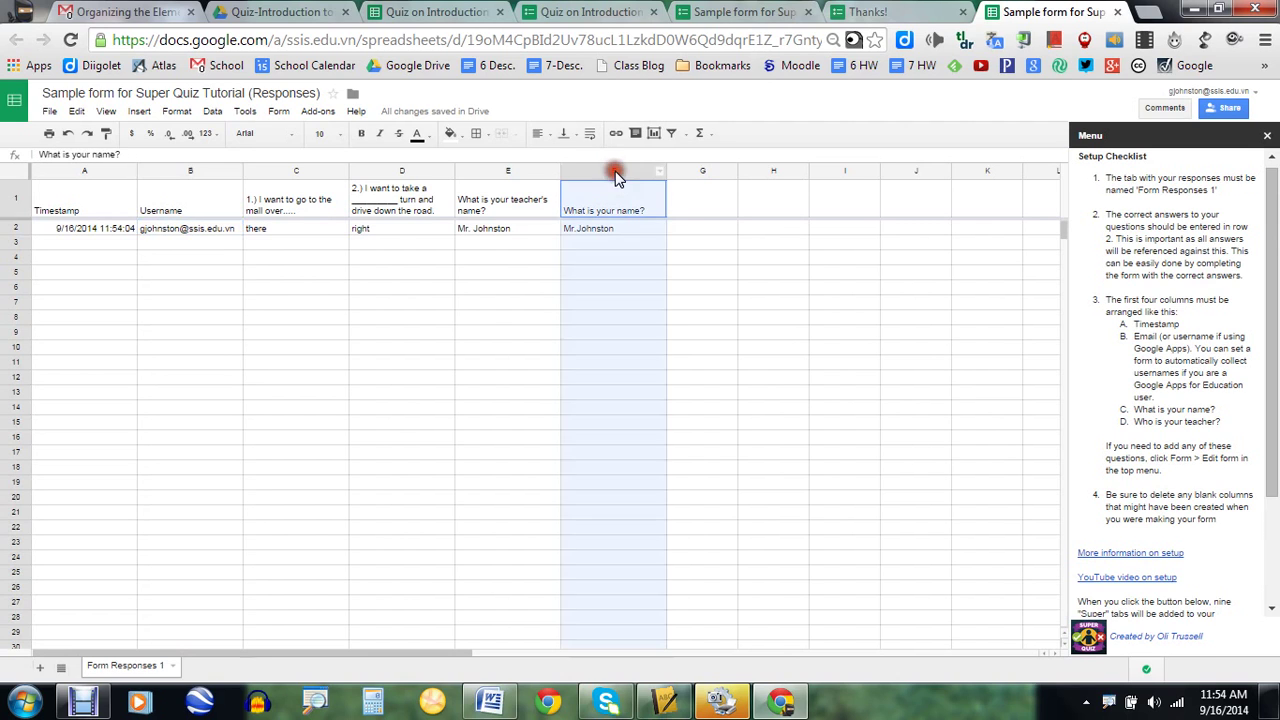
{"action": "left_click_drag", "start_coordinate": [614, 177], "coordinate": [316, 174]}
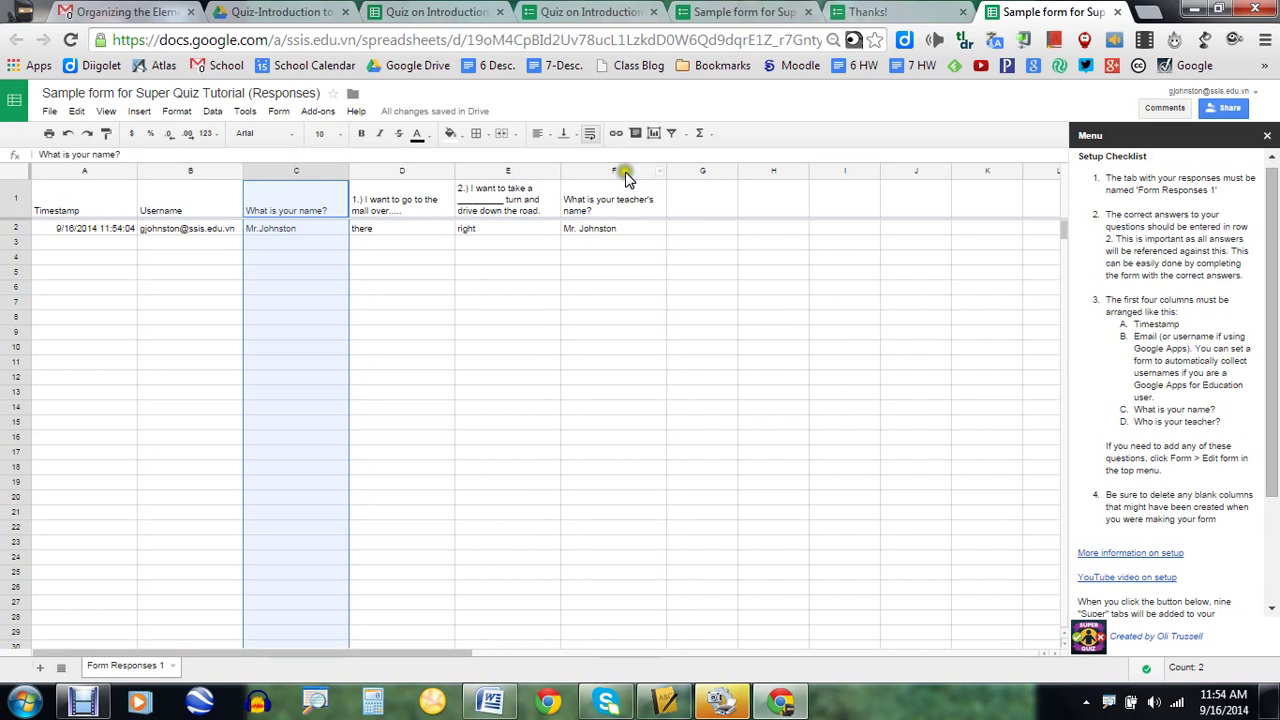
{"action": "left_click_drag", "start_coordinate": [617, 176], "coordinate": [779, 290]}
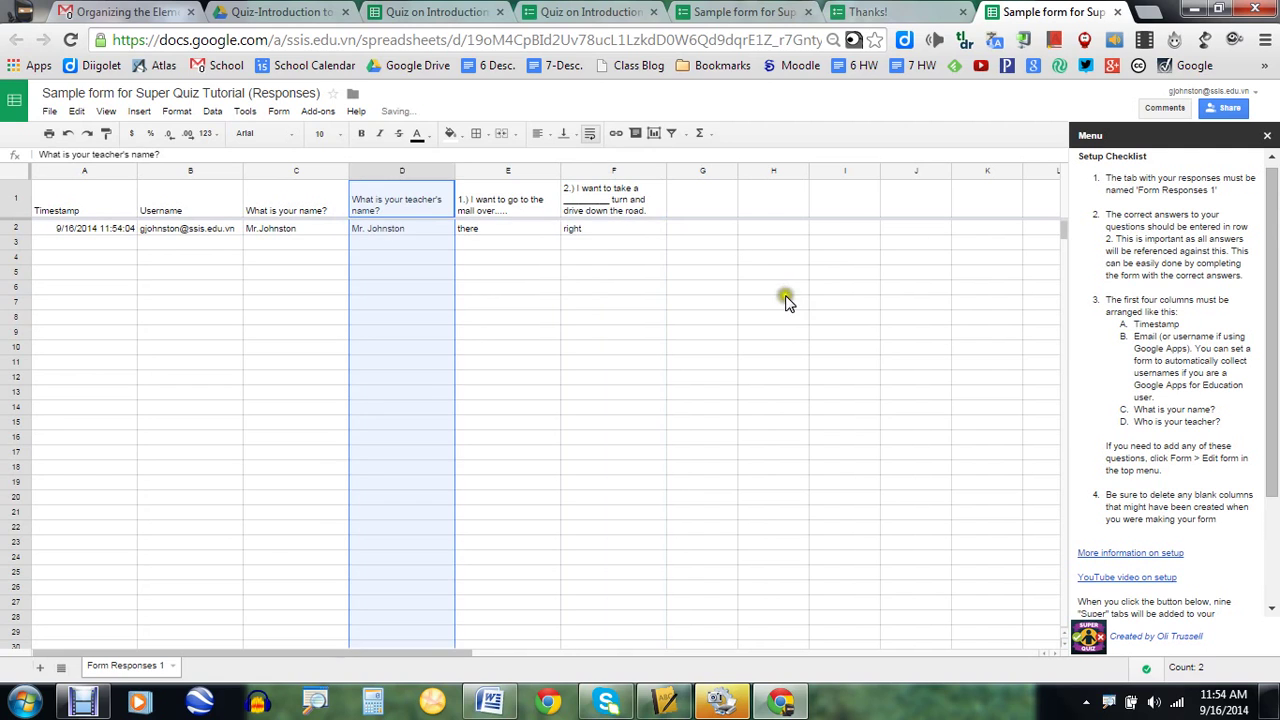
{"action": "left_click_drag", "start_coordinate": [1272, 233], "coordinate": [1276, 326]}
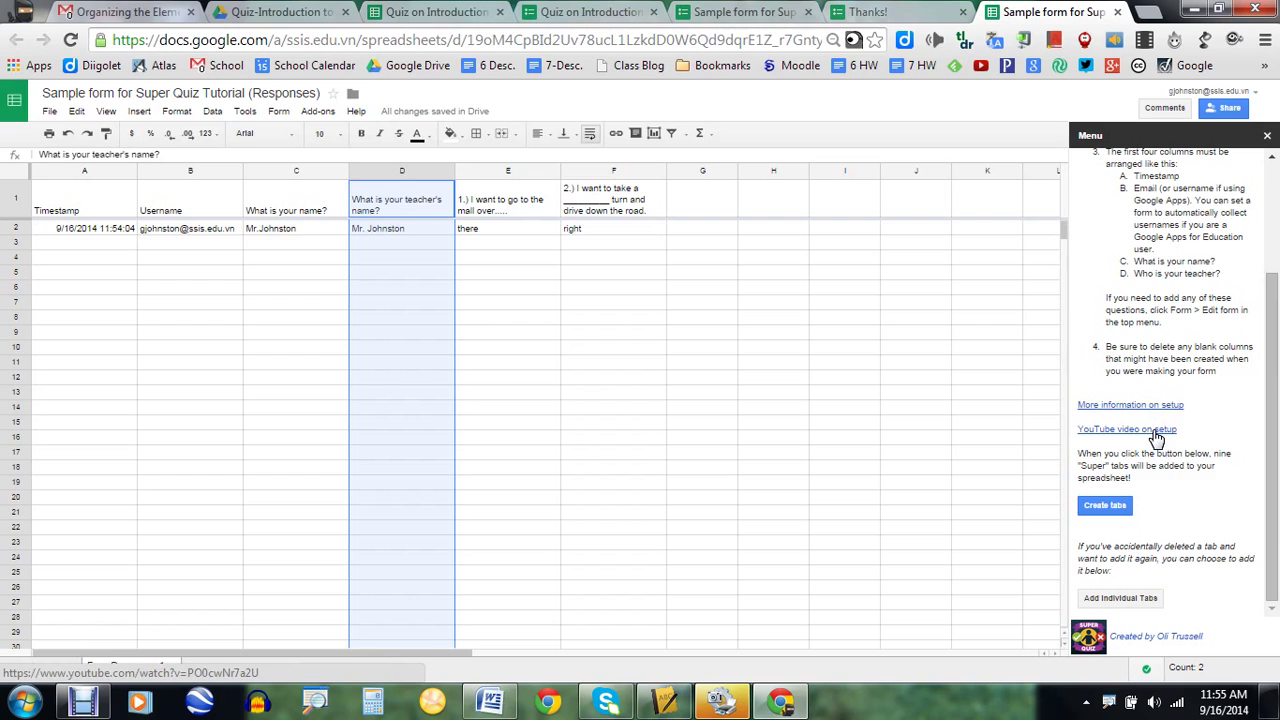
- Generate the Super Quiz tabs via Create tabs, then switch to the Introduction to the Atom responses
{"action": "left_click", "coordinate": [970, 318]}
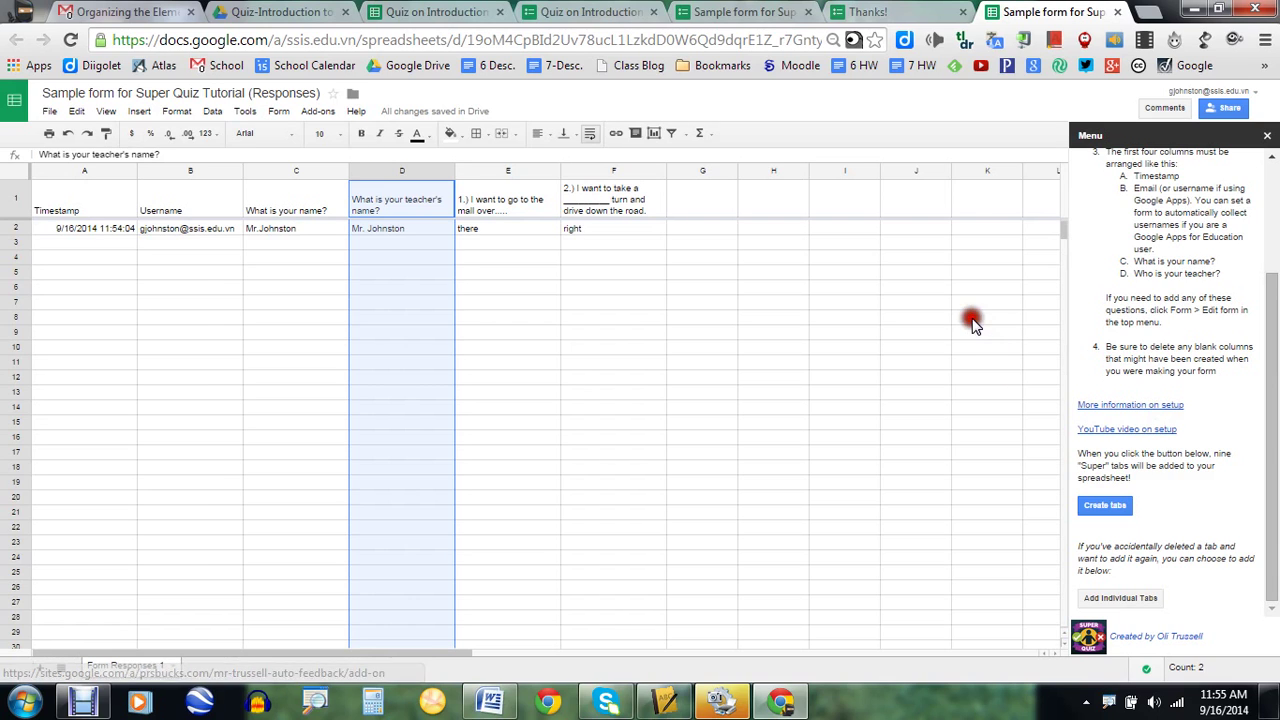
{"action": "left_click", "coordinate": [1106, 510]}
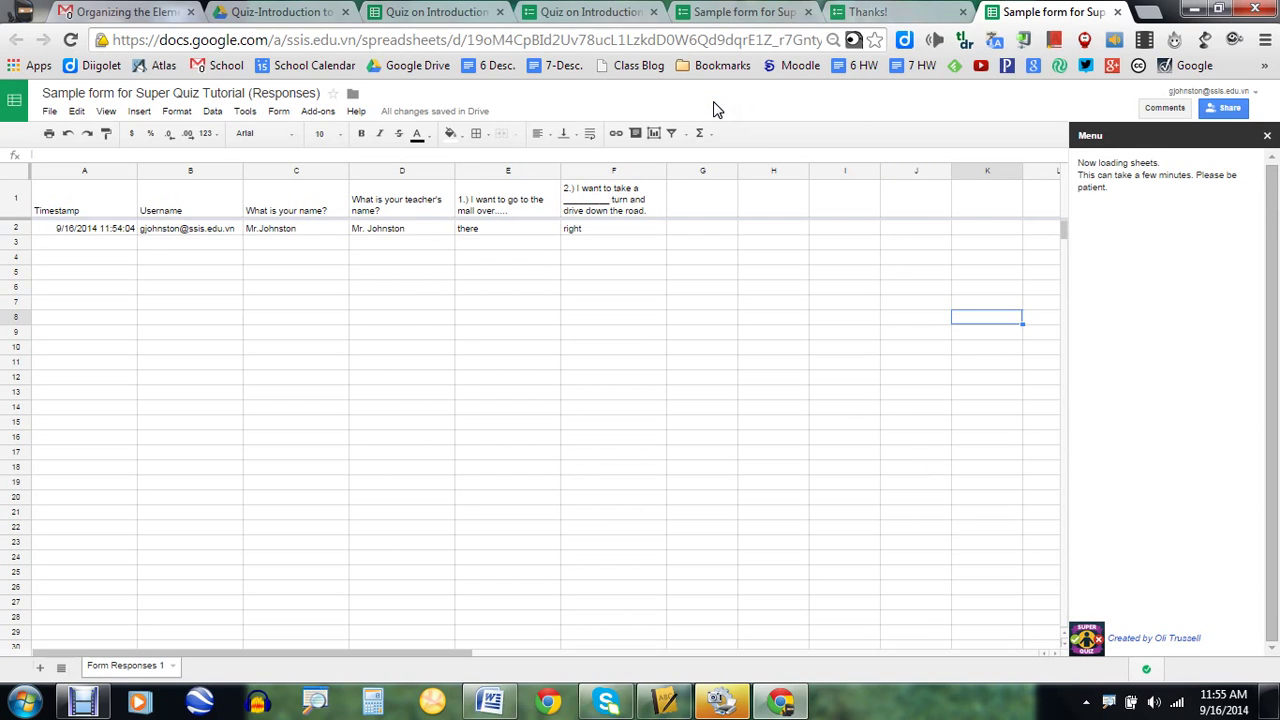
{"action": "left_click", "coordinate": [432, 11]}
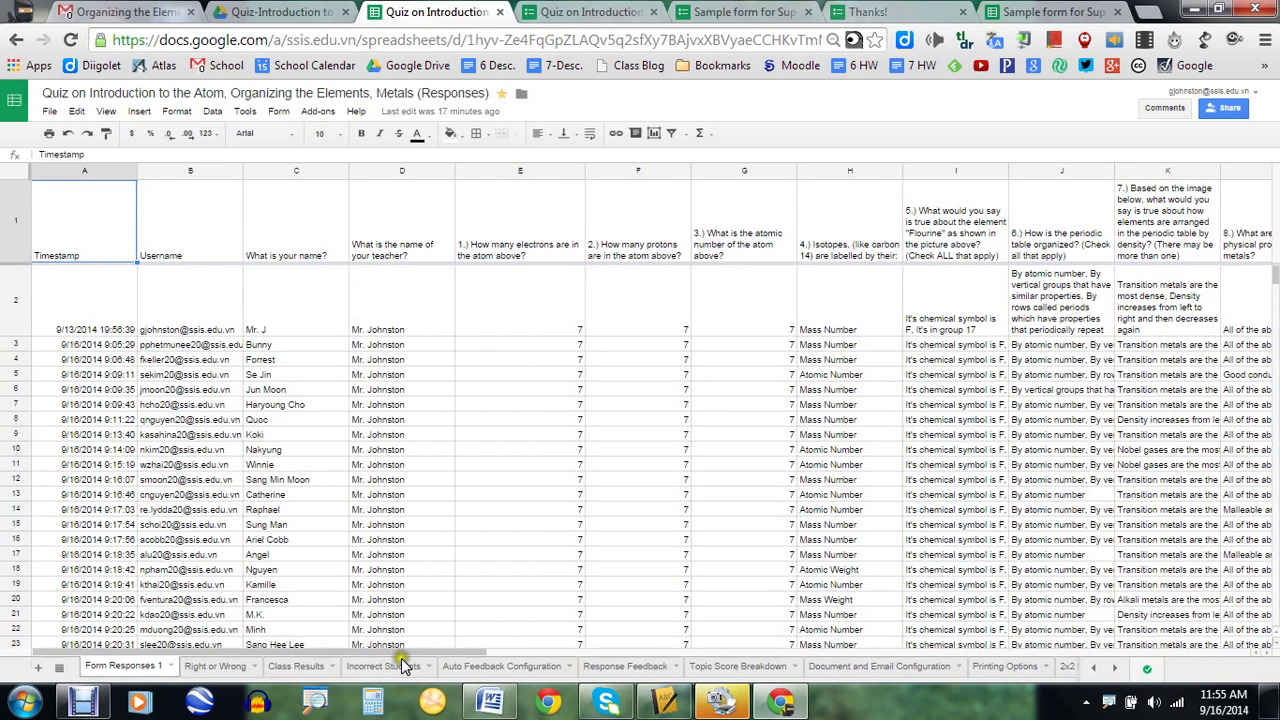
- Close the duplicate quiz form tab and view the Document and Email Configuration sheet
{"action": "left_click_drag", "start_coordinate": [405, 656], "coordinate": [700, 660]}
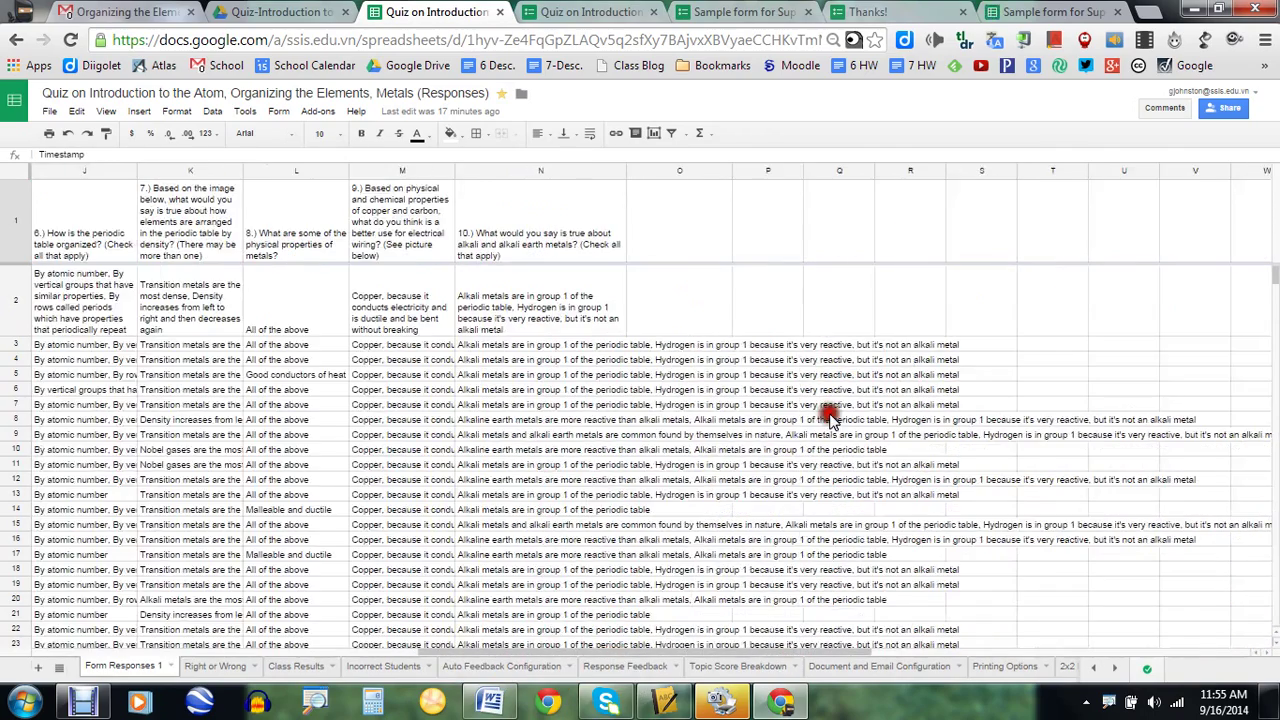
{"action": "left_click", "coordinate": [1075, 12]}
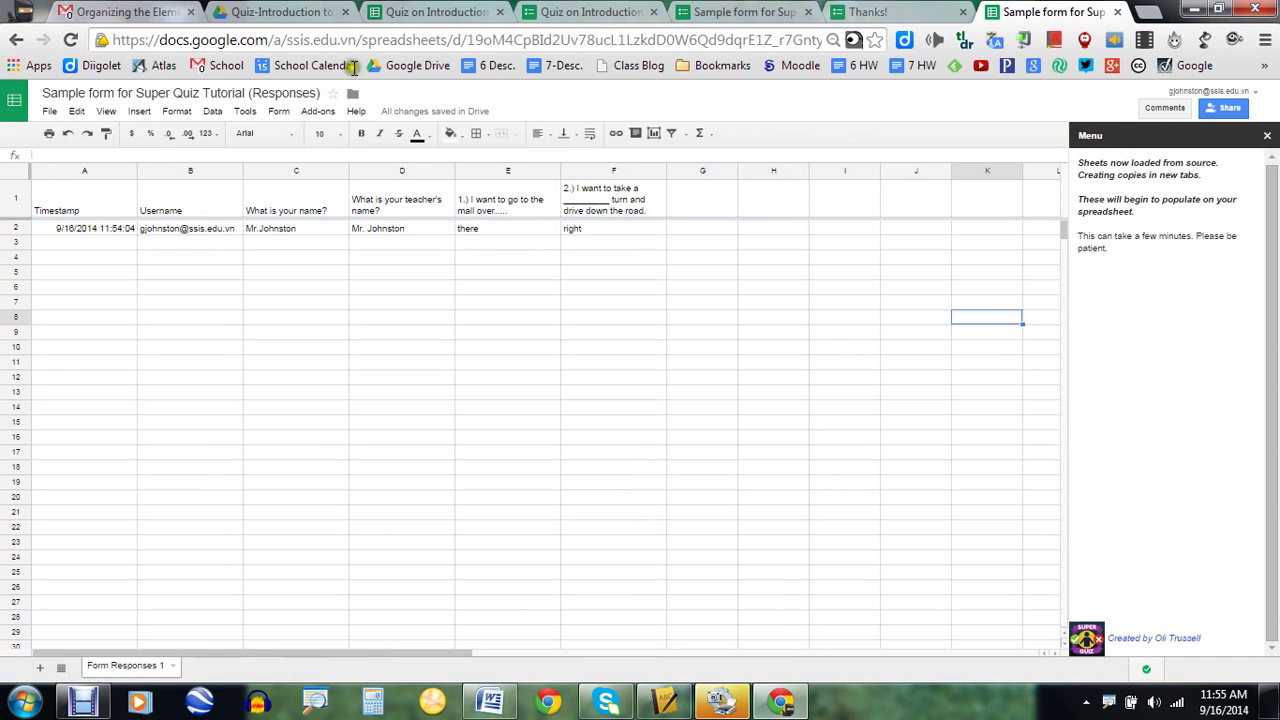
{"action": "left_click", "coordinate": [453, 10]}
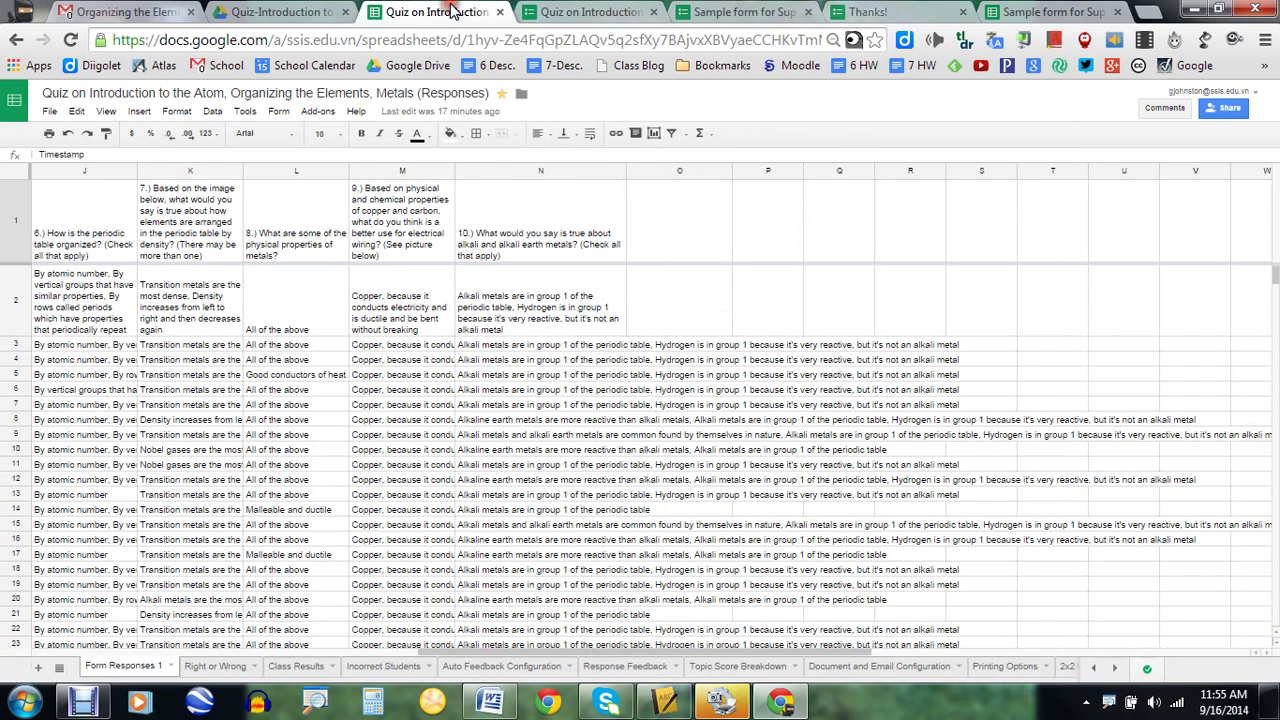
{"action": "key", "text": "ctrl+Tab"}
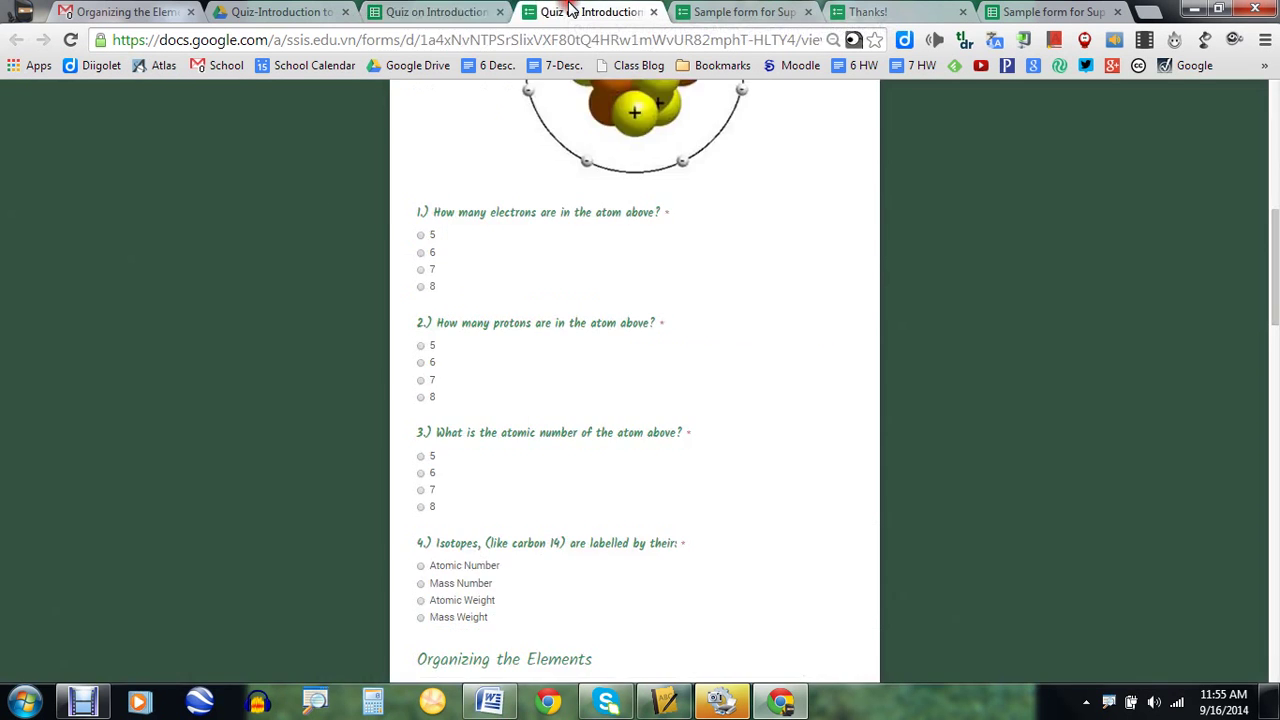
{"action": "left_click", "coordinate": [653, 12]}
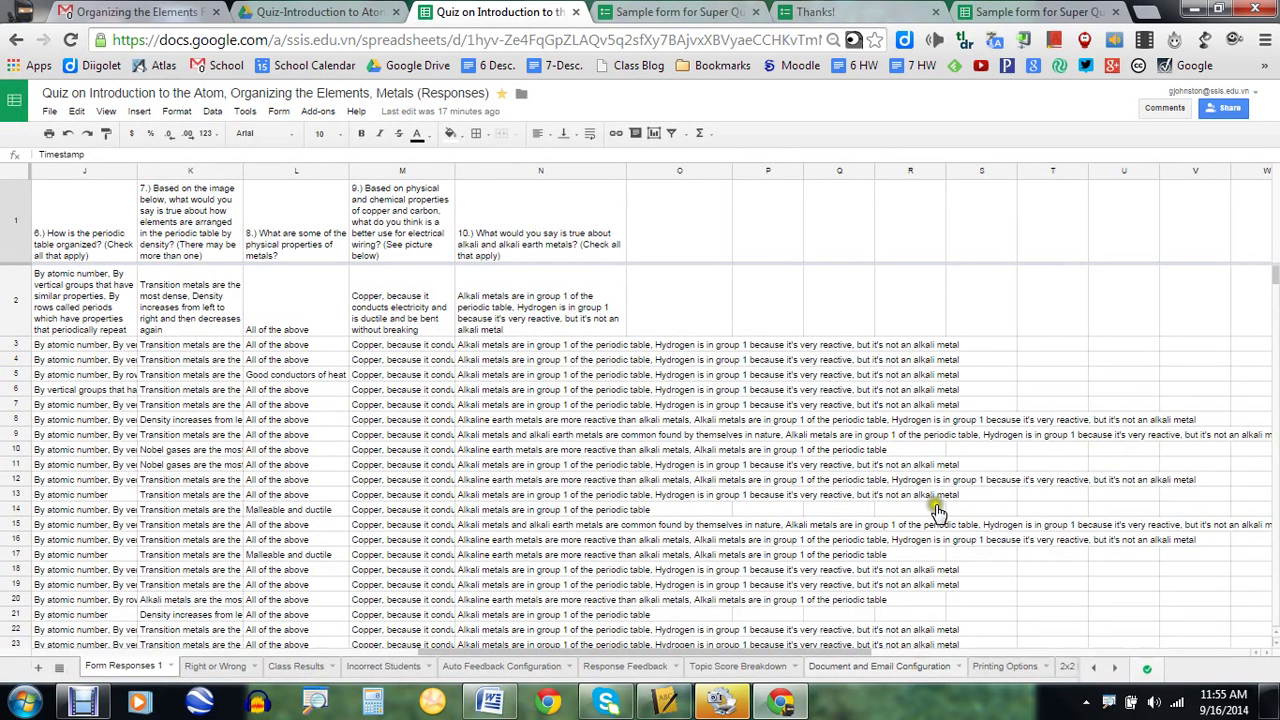
{"action": "left_click", "coordinate": [879, 665]}
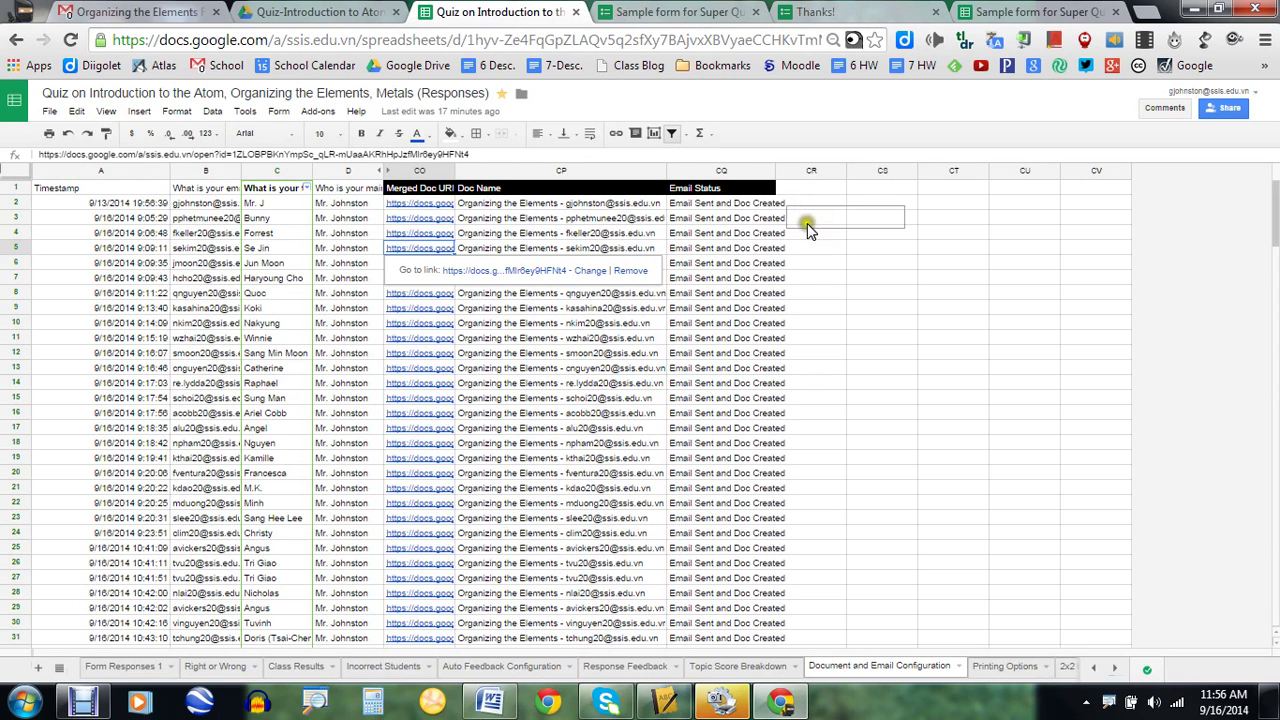
- Show Super Quiz Tab Information beside the quiz responses, briefly checking the sample form spreadsheet
{"action": "left_click", "coordinate": [316, 113]}
{"action": "mouse_move", "coordinate": [360, 211]}
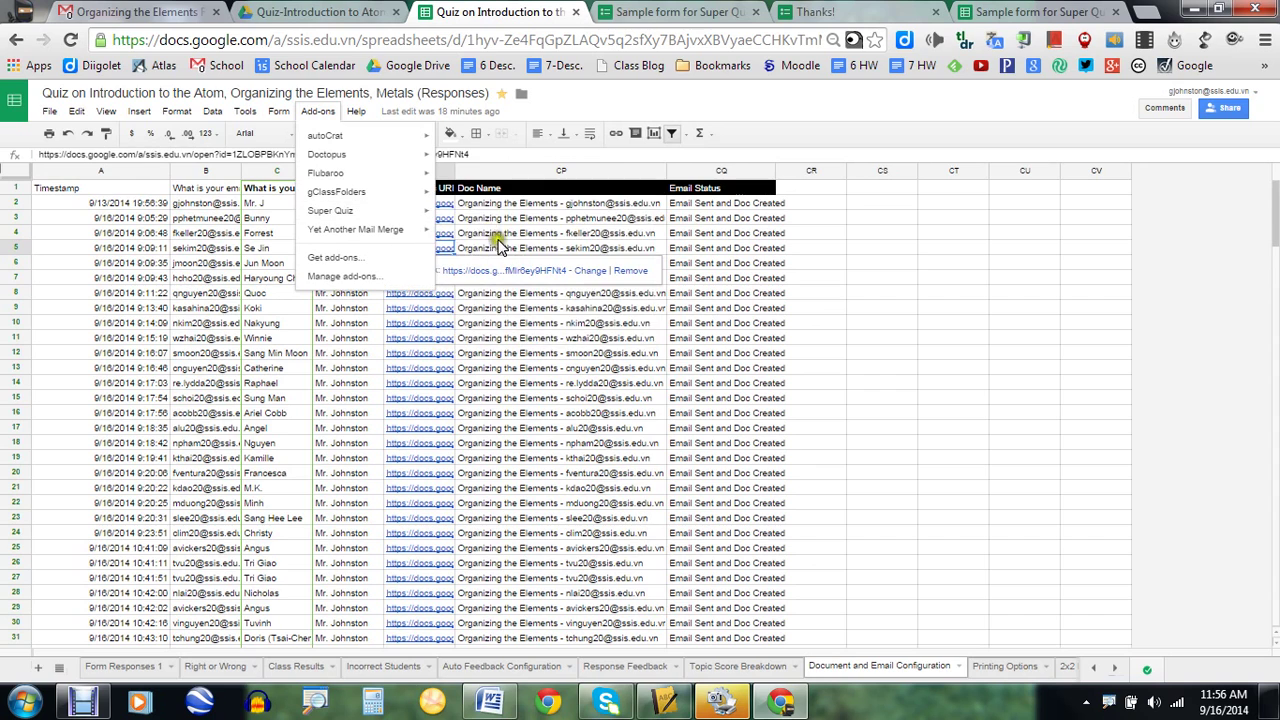
{"action": "mouse_move", "coordinate": [422, 213]}
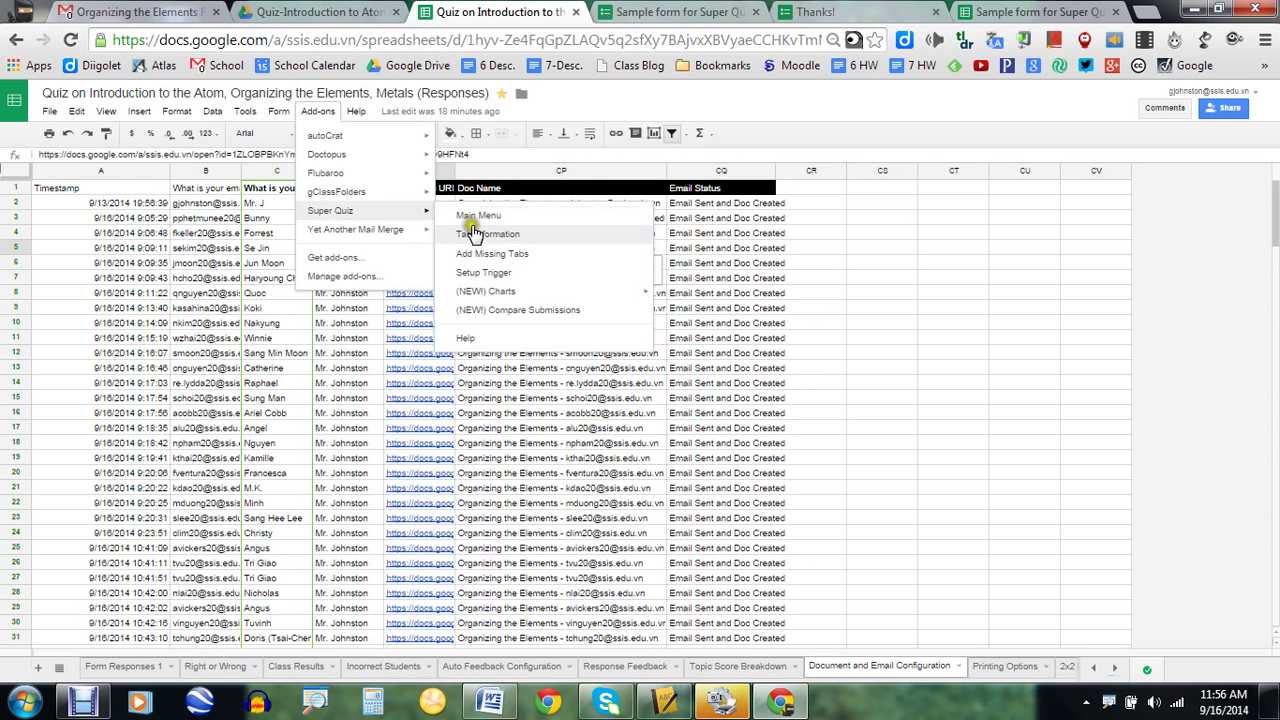
{"action": "left_click", "coordinate": [487, 230]}
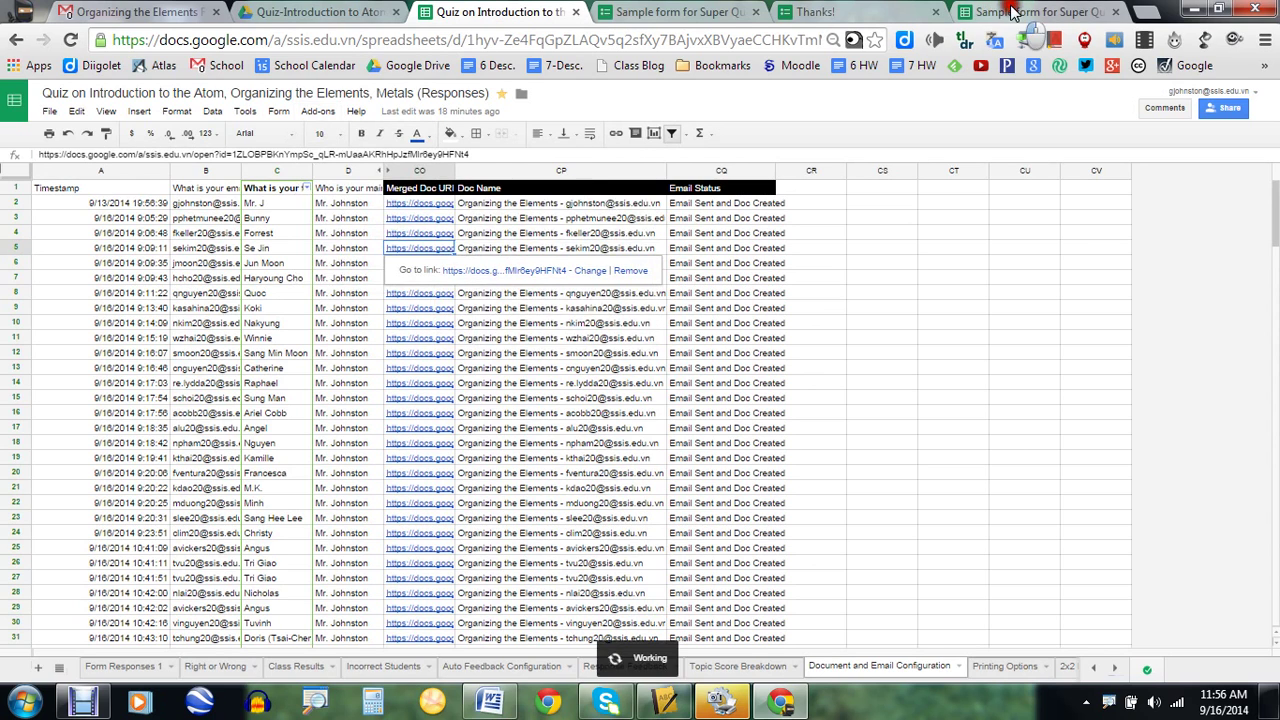
{"action": "left_click", "coordinate": [1030, 12]}
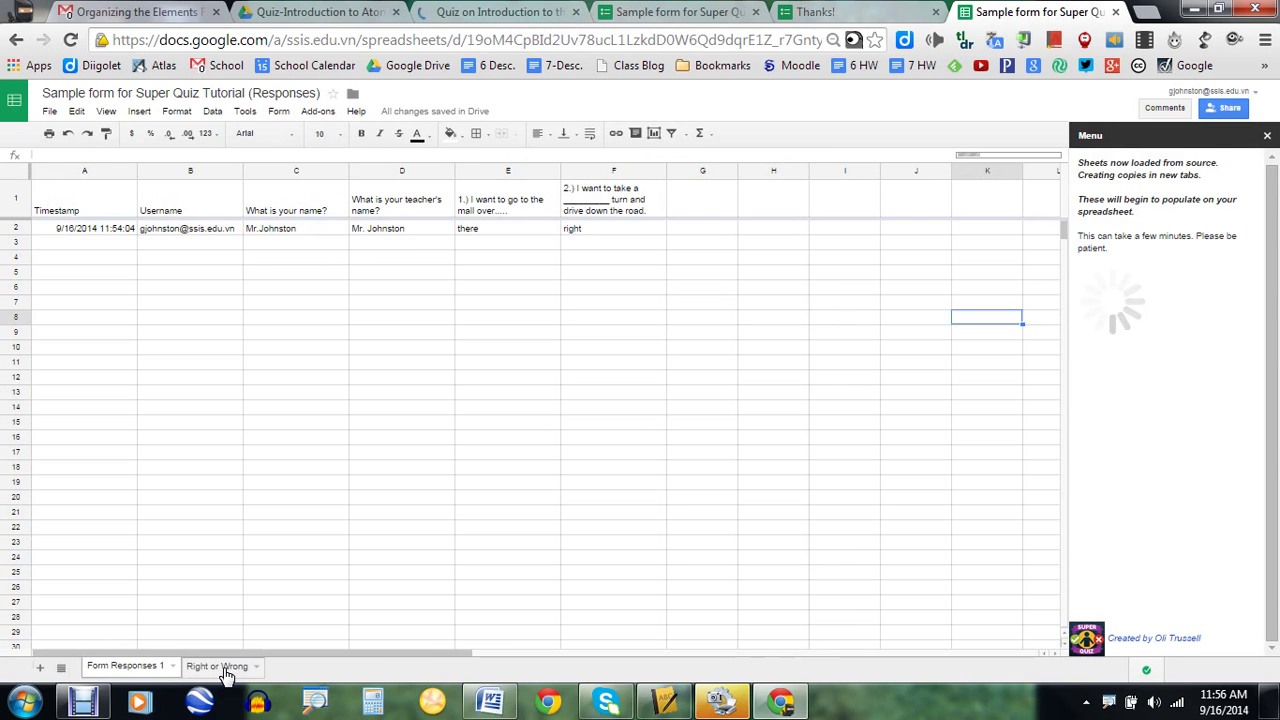
{"action": "left_click", "coordinate": [492, 14]}
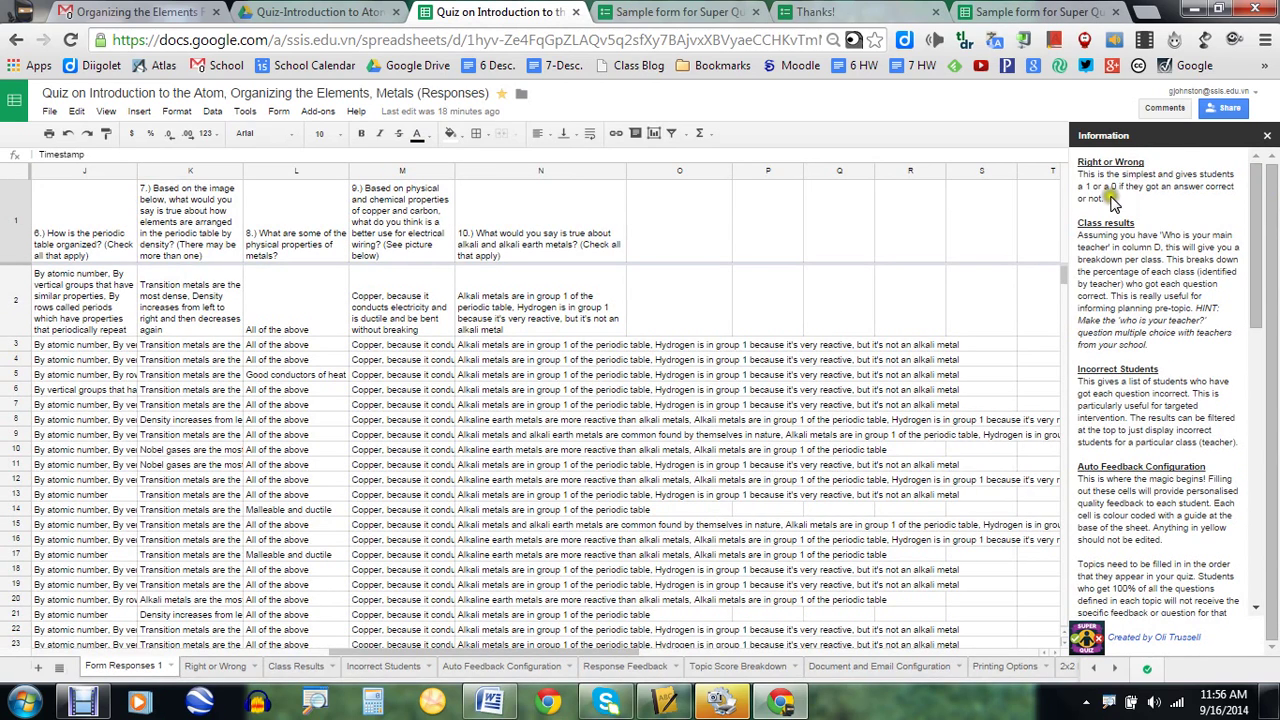
- Review the Class Results teacher name and score formulas for questions 5 and 10
{"action": "left_click_drag", "start_coordinate": [1108, 198], "coordinate": [1247, 193]}
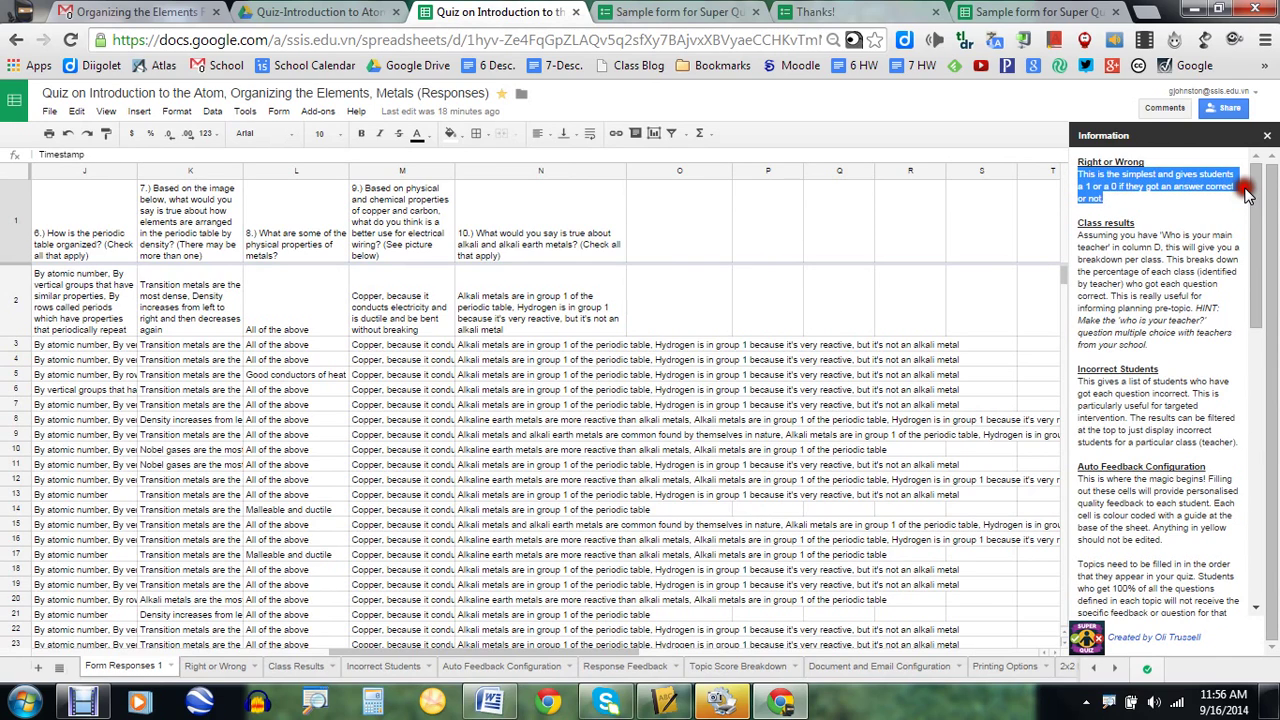
{"action": "scroll", "coordinate": [1247, 193], "scroll_direction": "down", "scroll_amount": 1}
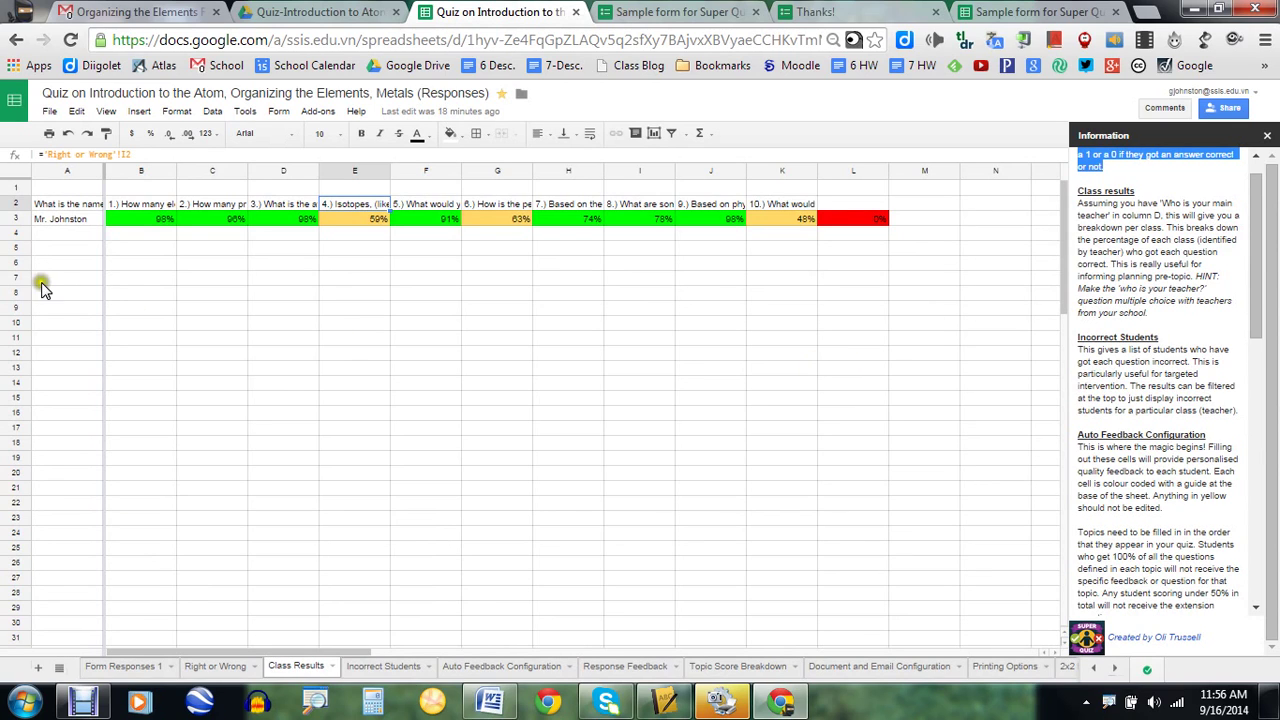
{"action": "left_click", "coordinate": [85, 237]}
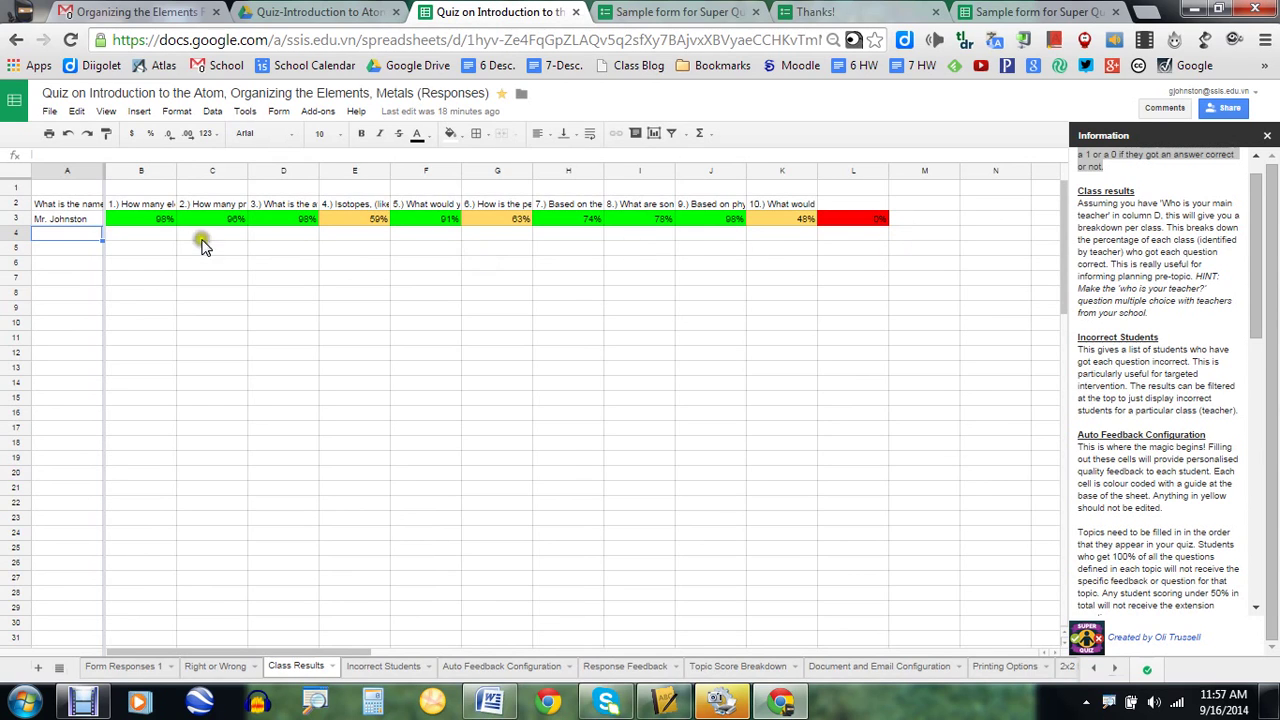
{"action": "left_click", "coordinate": [77, 228]}
{"action": "left_click", "coordinate": [80, 236]}
{"action": "left_click", "coordinate": [441, 233]}
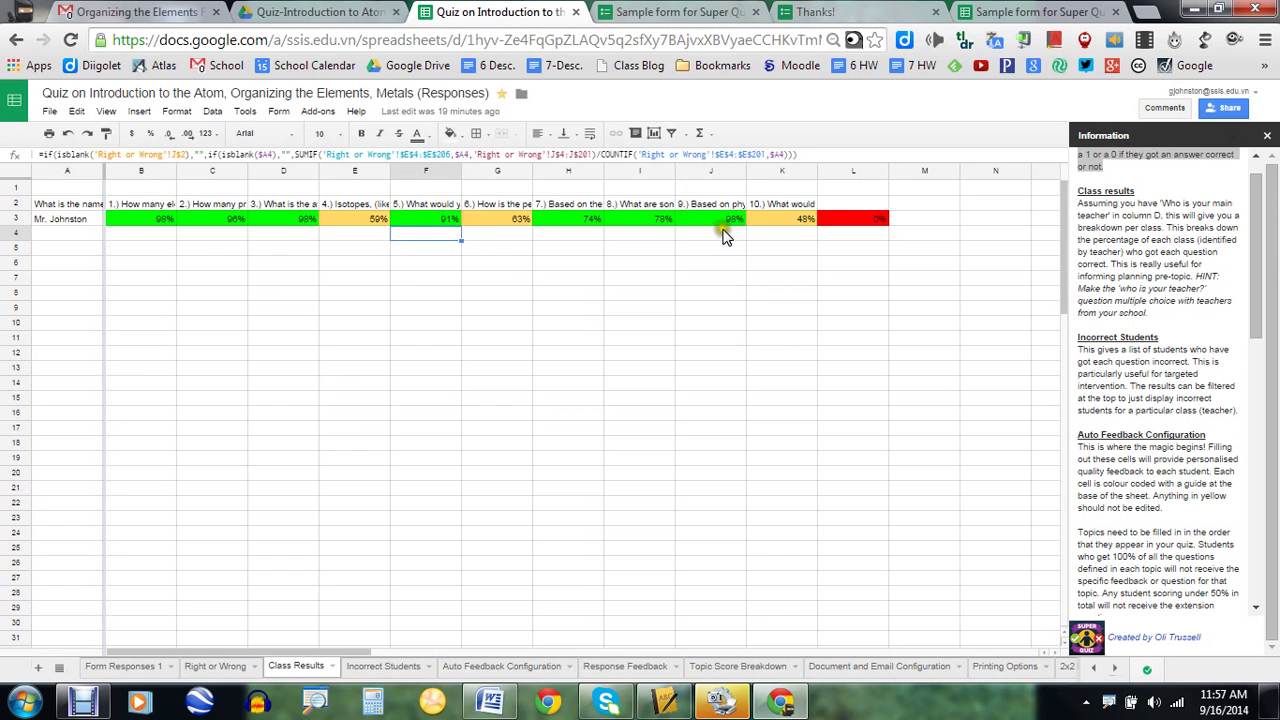
{"action": "left_click", "coordinate": [791, 209]}
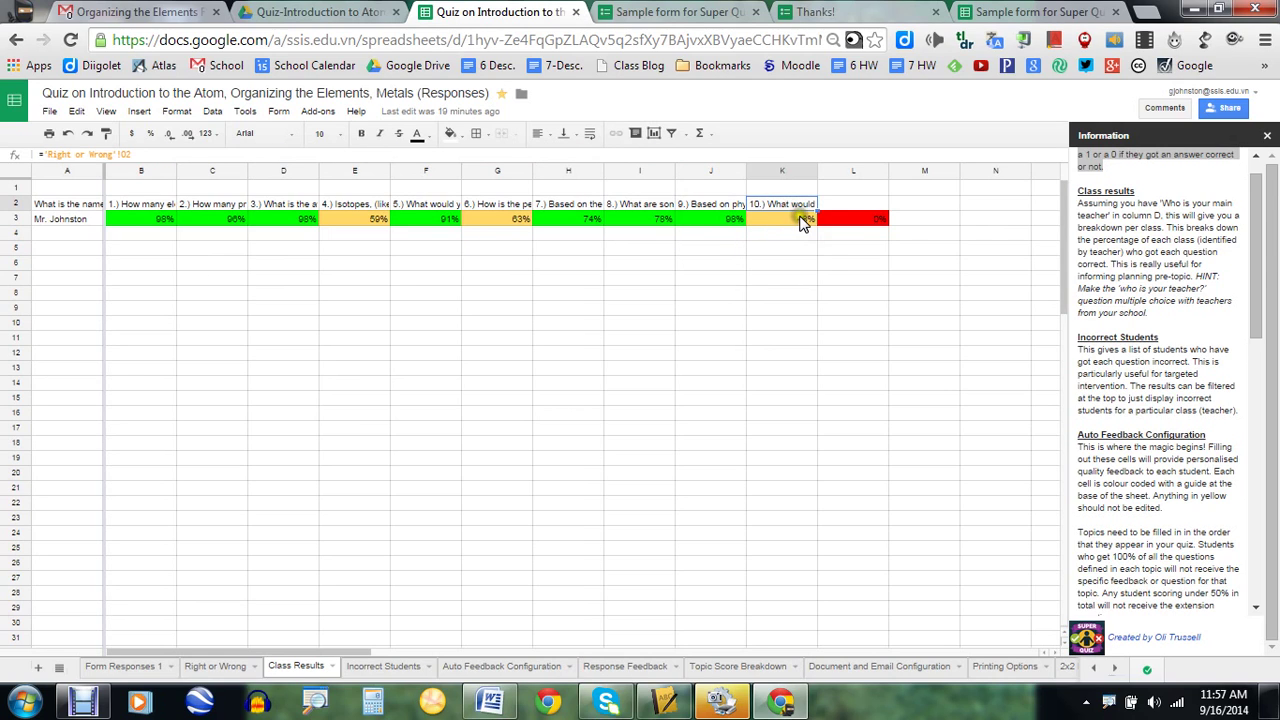
{"action": "left_click", "coordinate": [800, 222]}
{"action": "left_click", "coordinate": [800, 236]}
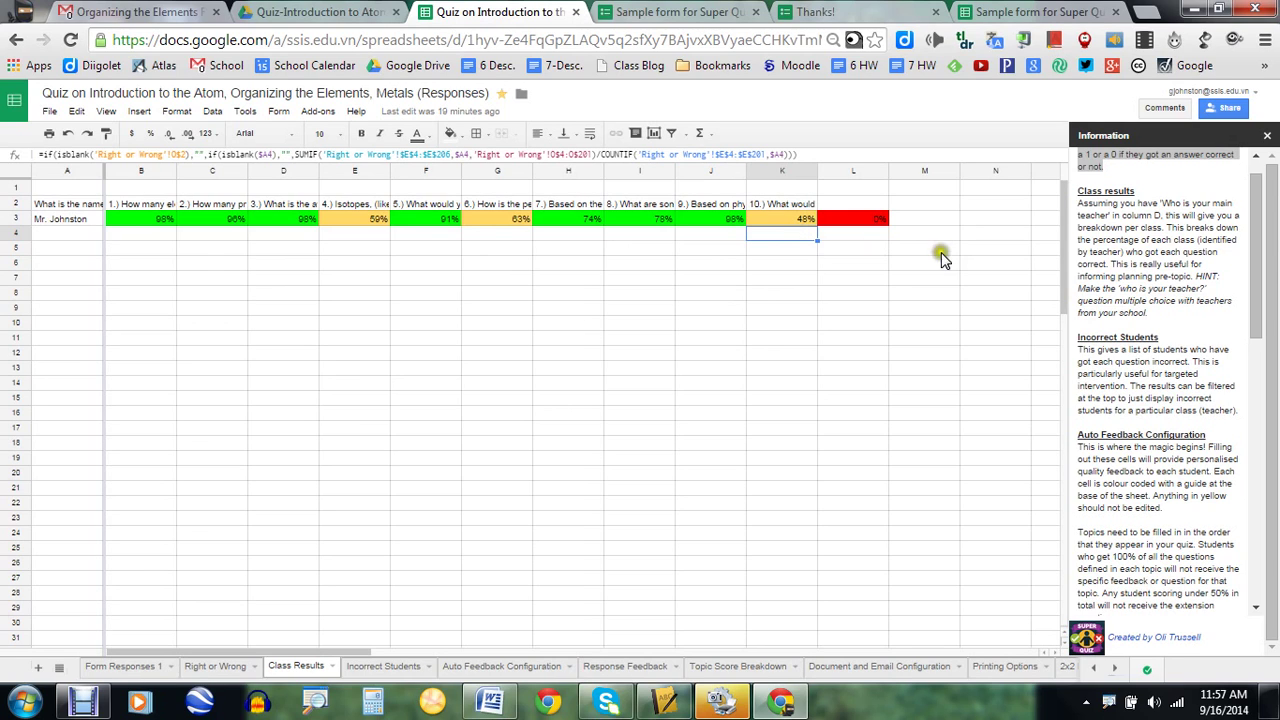
- Read the Incorrect Students explanation in the sidebar and open the Incorrect Students sheet
{"action": "left_click", "coordinate": [1160, 314]}
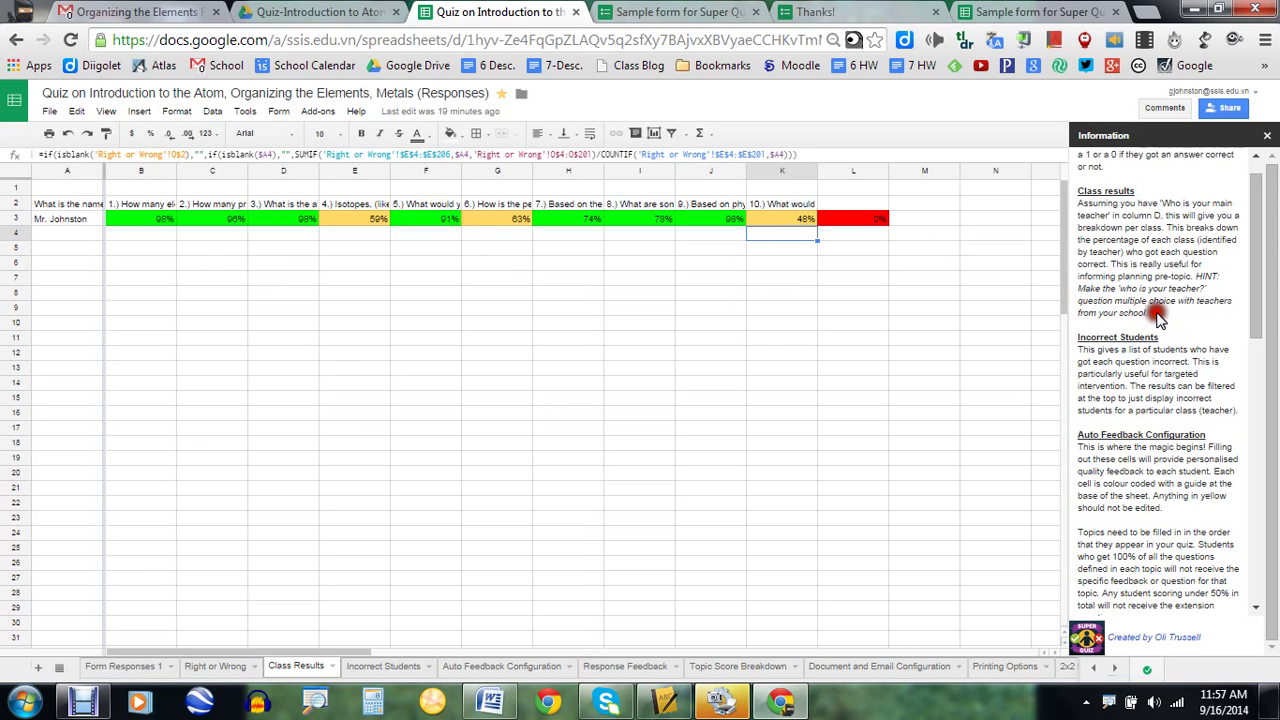
{"action": "left_click_drag", "start_coordinate": [1255, 222], "coordinate": [1252, 278]}
{"action": "left_click_drag", "start_coordinate": [1078, 264], "coordinate": [1185, 326]}
{"action": "left_click", "coordinate": [1185, 328]}
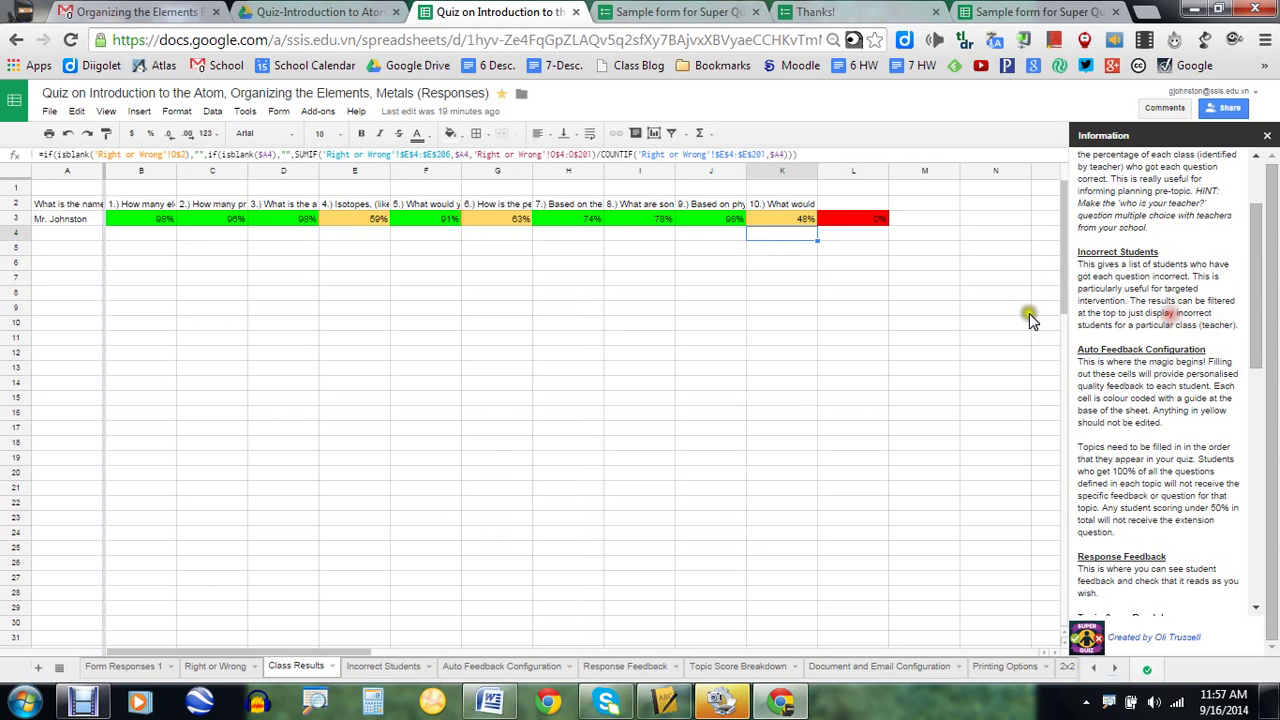
{"action": "left_click", "coordinate": [390, 672]}
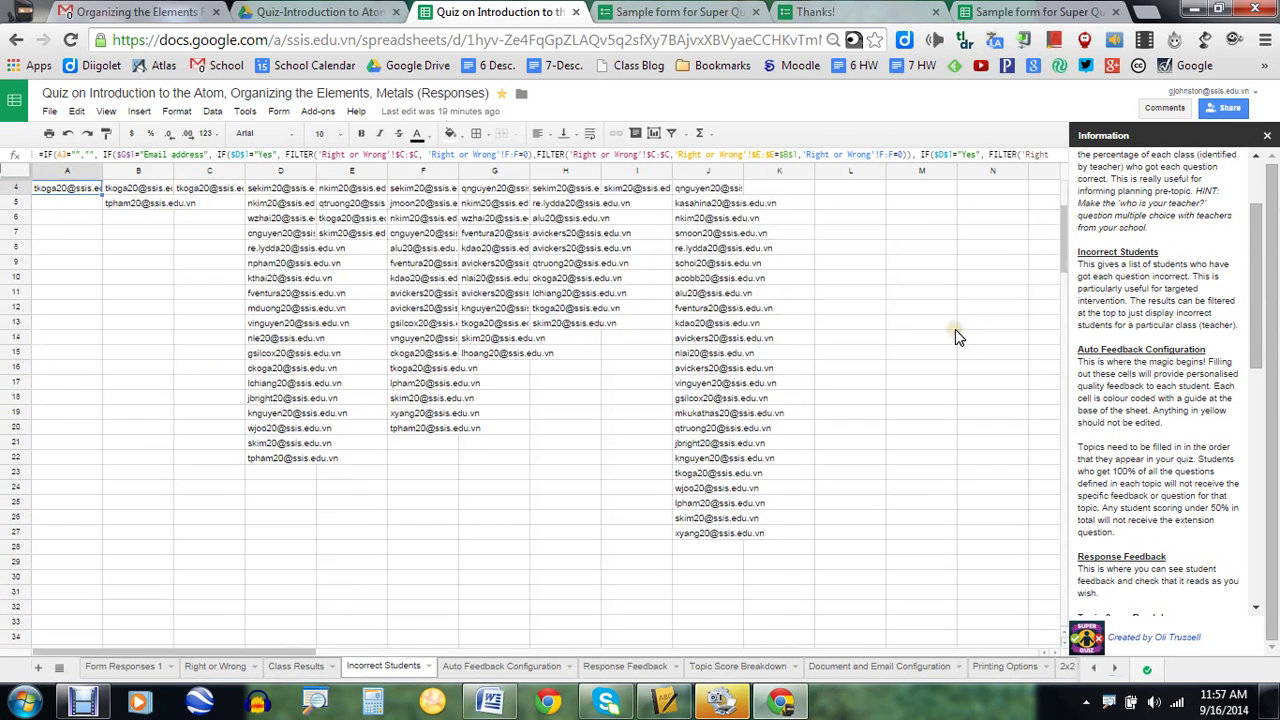
- Close the Thanks! tab, return to the quiz responses, and move on through the sheet tabs
{"action": "left_click", "coordinate": [1255, 268]}
{"action": "left_click_drag", "start_coordinate": [1255, 268], "coordinate": [1257, 290]}
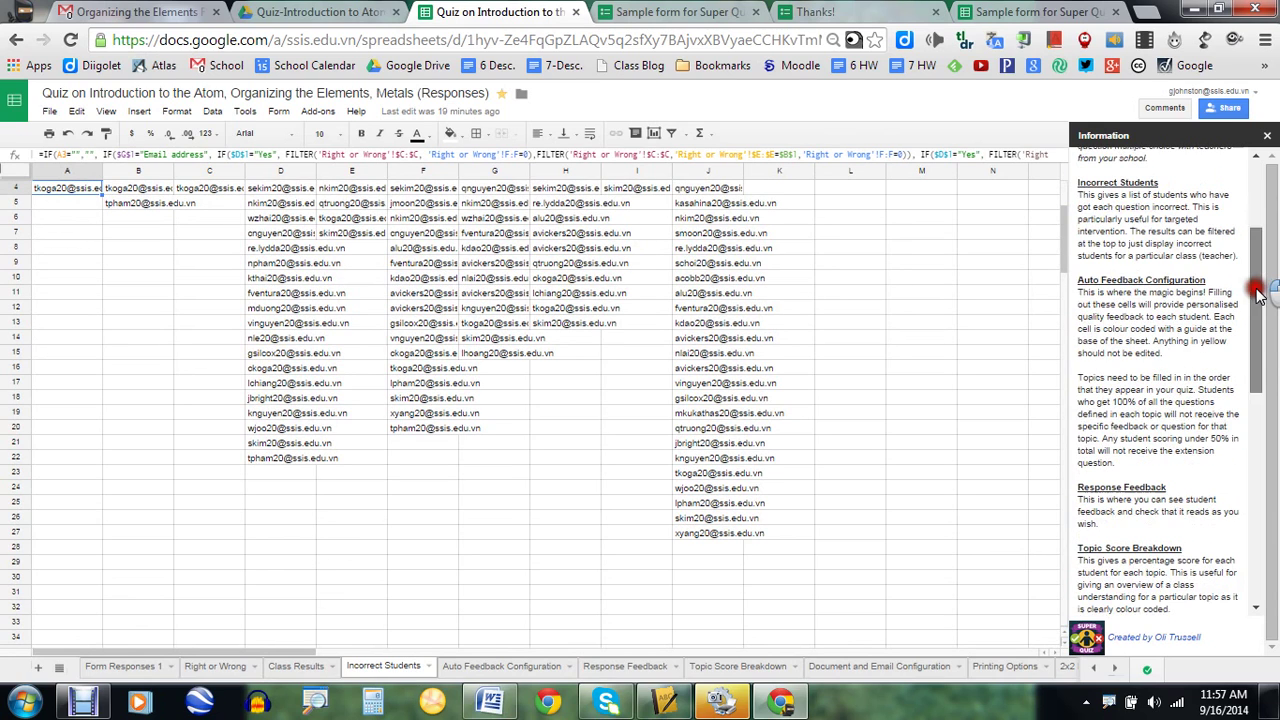
{"action": "left_click", "coordinate": [1036, 12]}
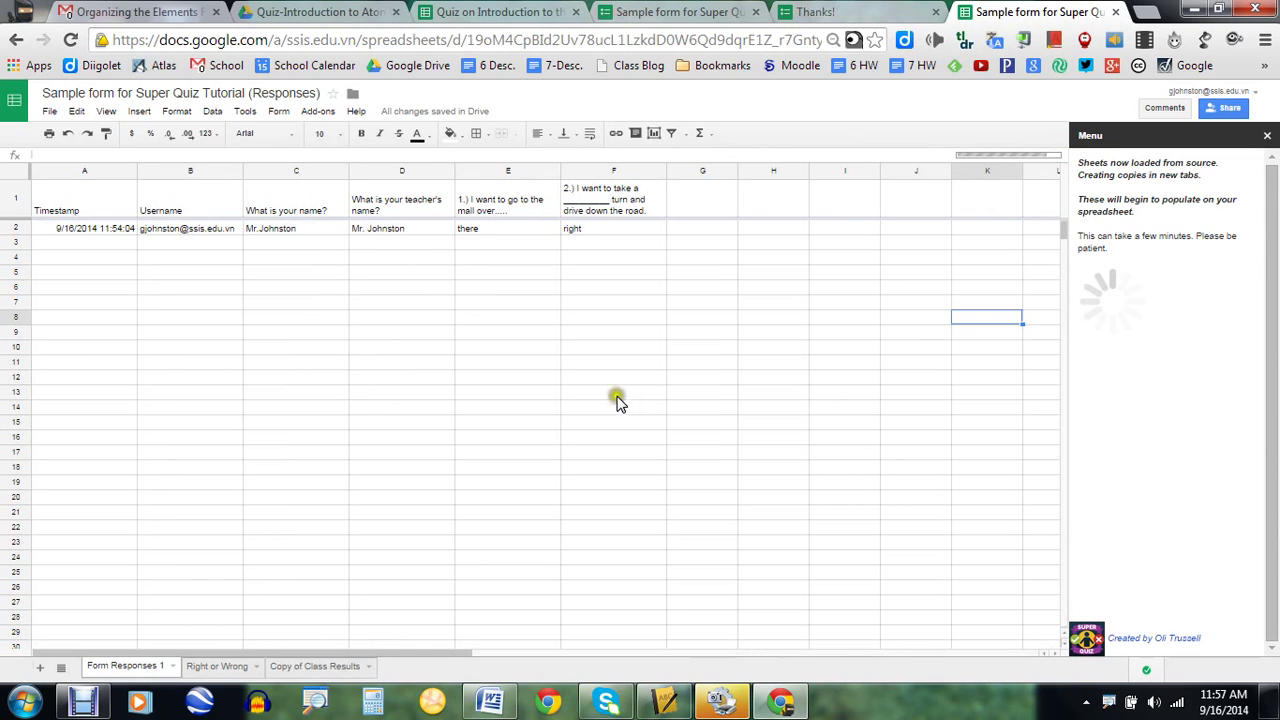
{"action": "left_click", "coordinate": [935, 12]}
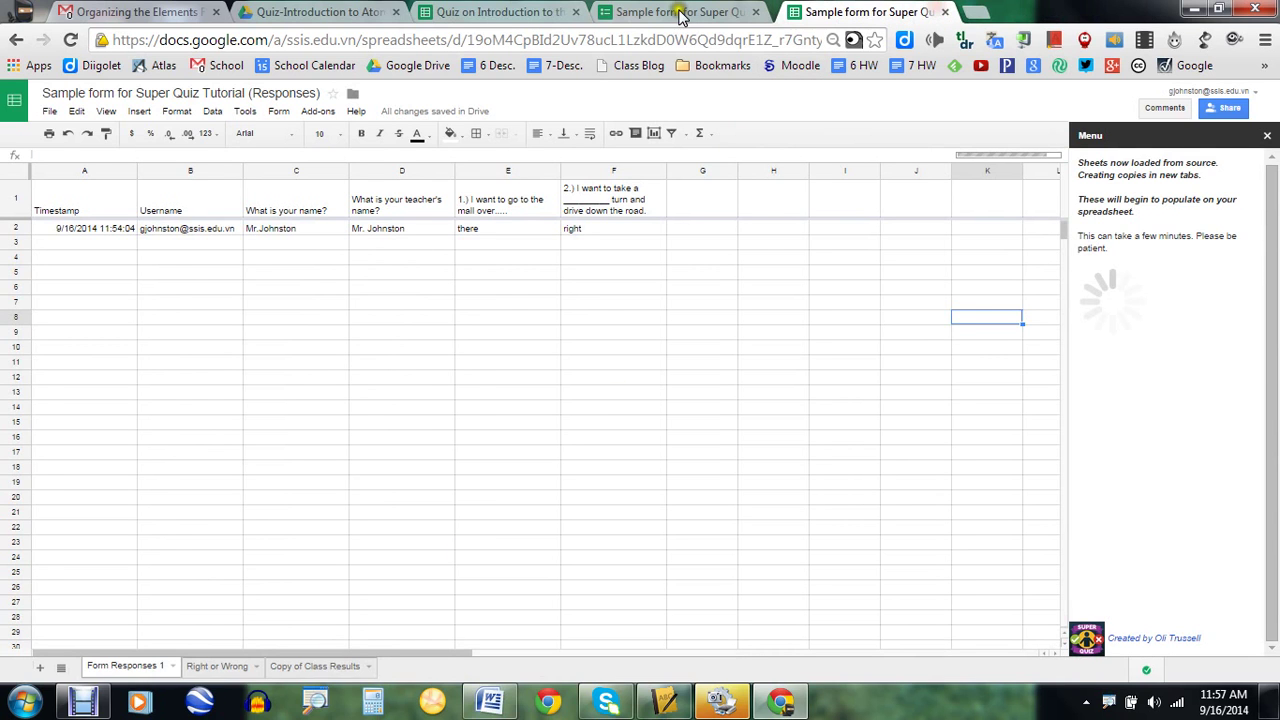
{"action": "left_click", "coordinate": [497, 12]}
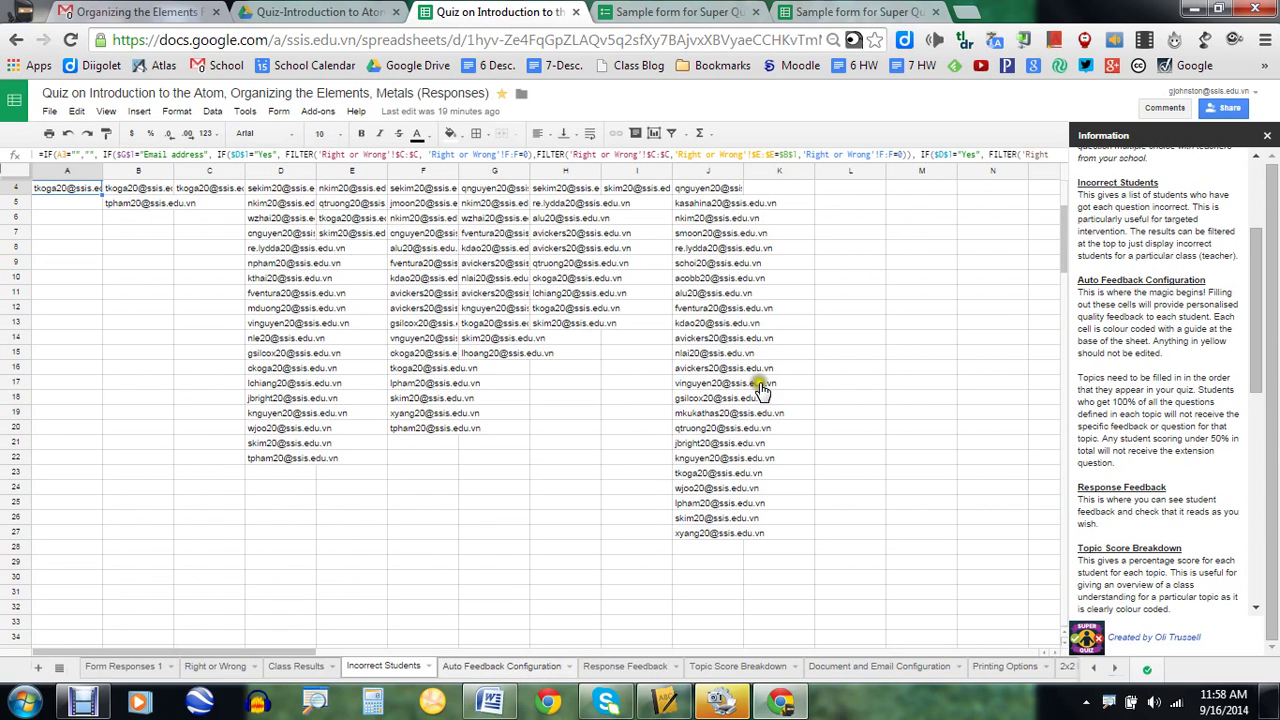
{"action": "key", "text": "ctrl+shift+Page_Down"}
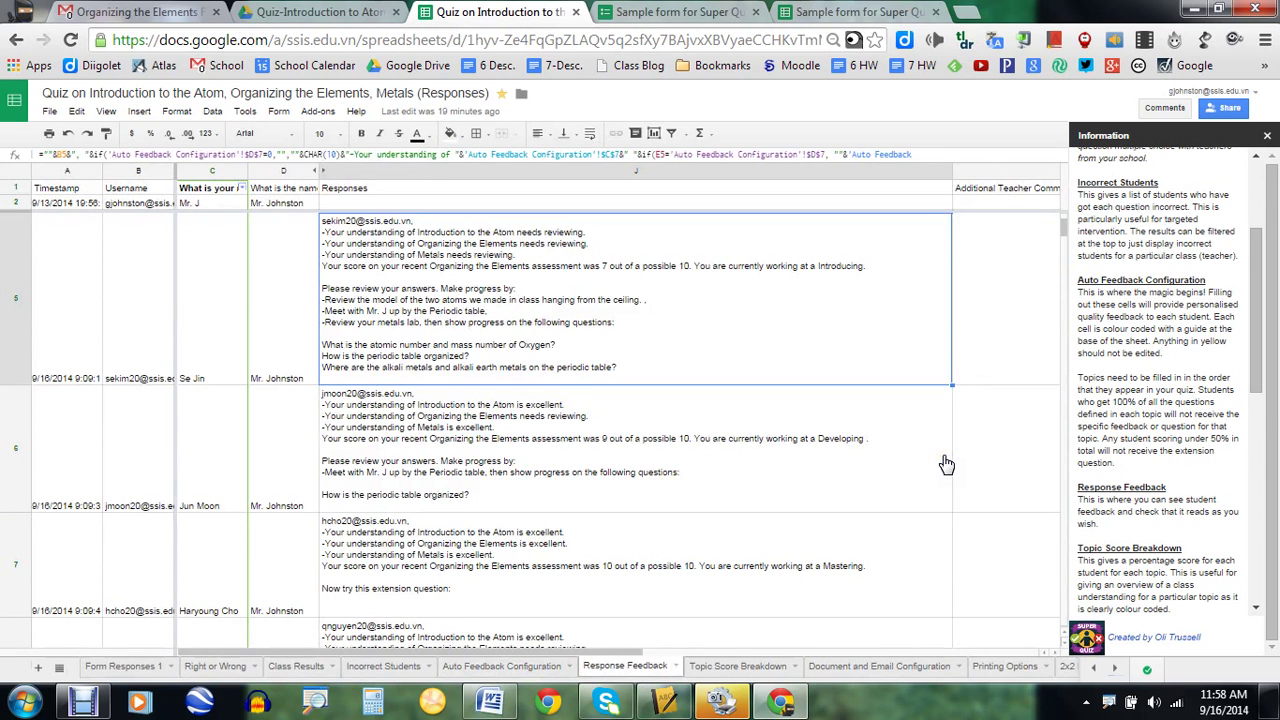
- On Auto Feedback Configuration, review the no-editing-yellow note, Quiz Title, and Topic 1 specific feedback
{"action": "left_click", "coordinate": [541, 675]}
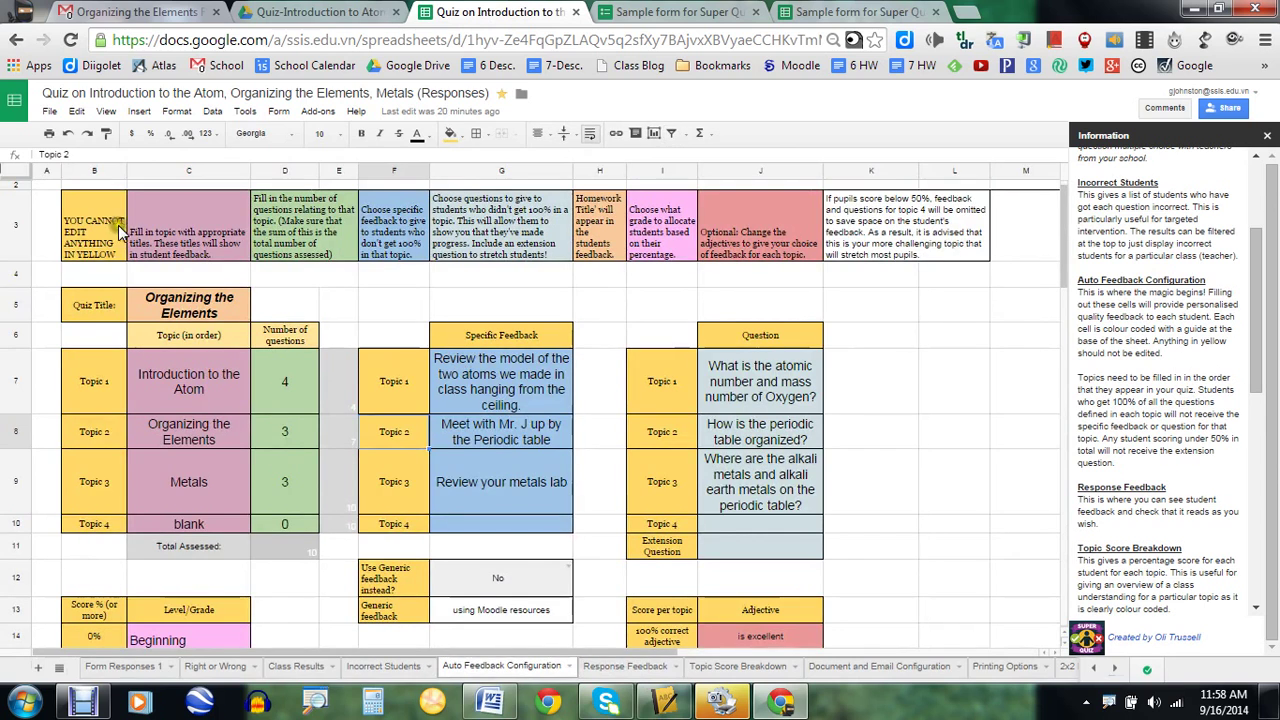
{"action": "left_click", "coordinate": [97, 228]}
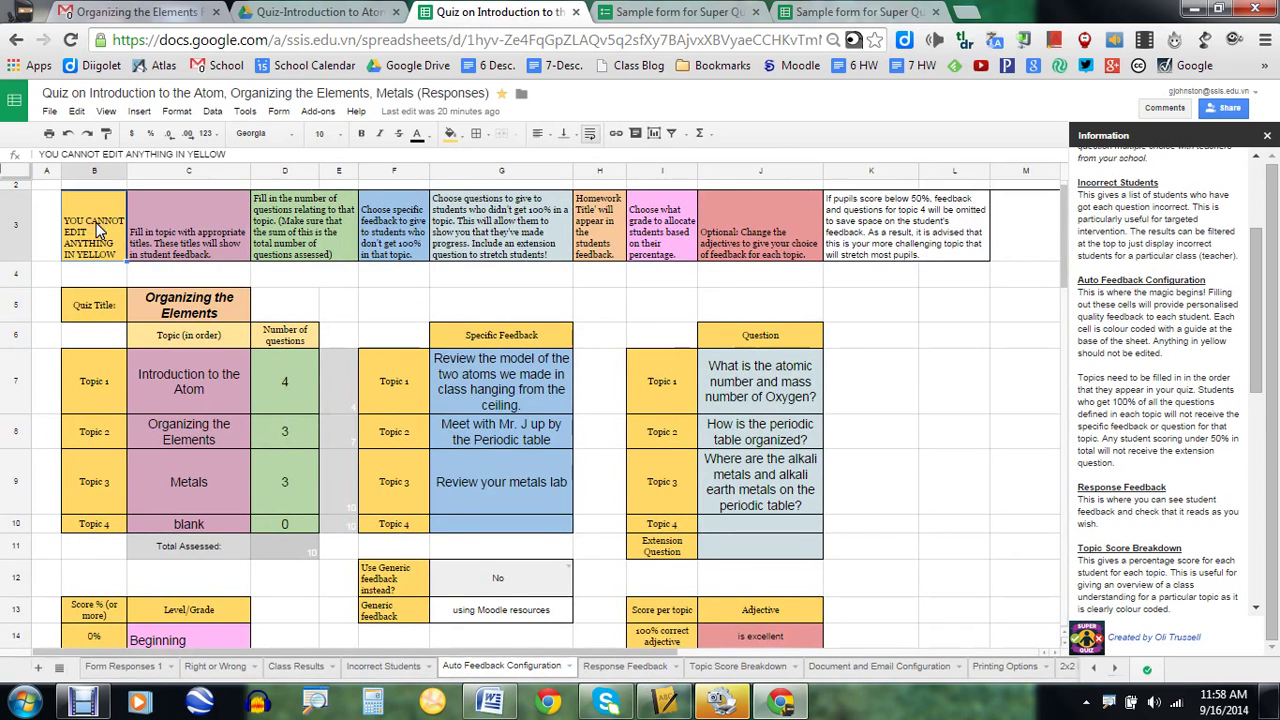
{"action": "left_click", "coordinate": [87, 313]}
{"action": "scroll", "coordinate": [90, 343], "scroll_direction": "down", "scroll_amount": 1}
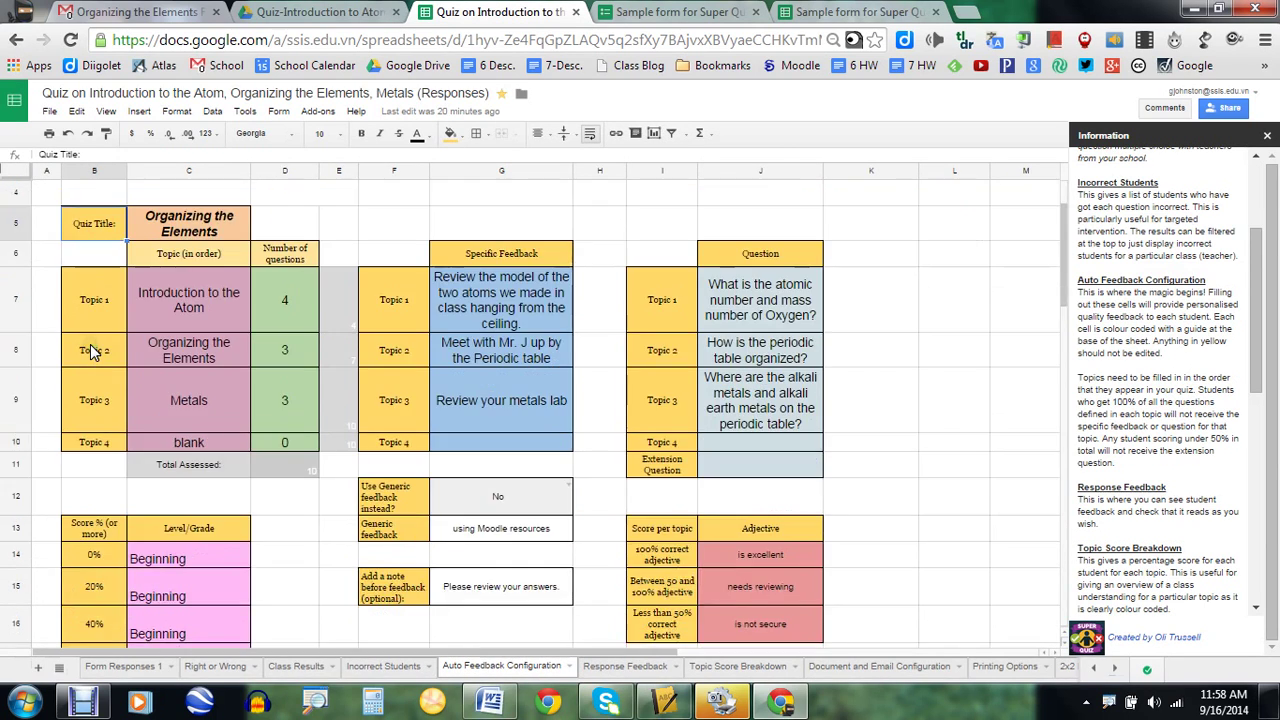
{"action": "left_click", "coordinate": [95, 305]}
{"action": "left_click", "coordinate": [393, 301]}
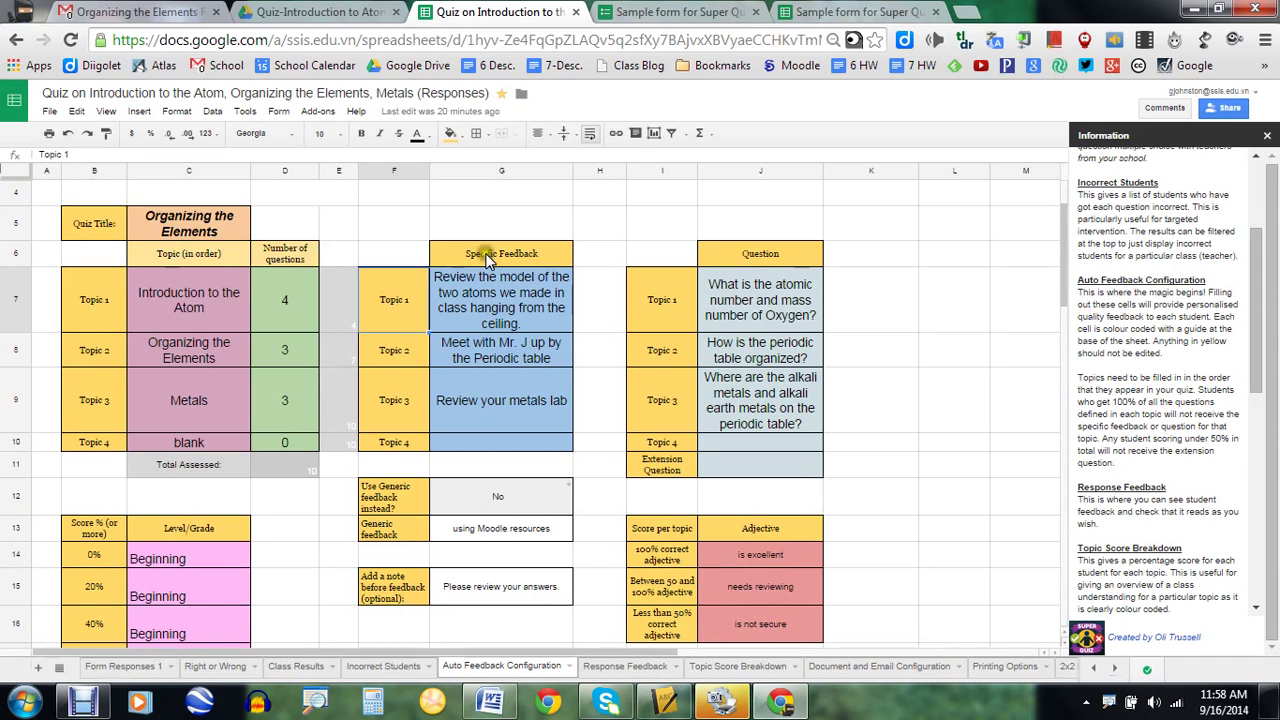
{"action": "left_click", "coordinate": [482, 255]}
{"action": "left_click", "coordinate": [396, 284]}
{"action": "scroll", "coordinate": [393, 353], "scroll_direction": "up", "scroll_amount": 2}
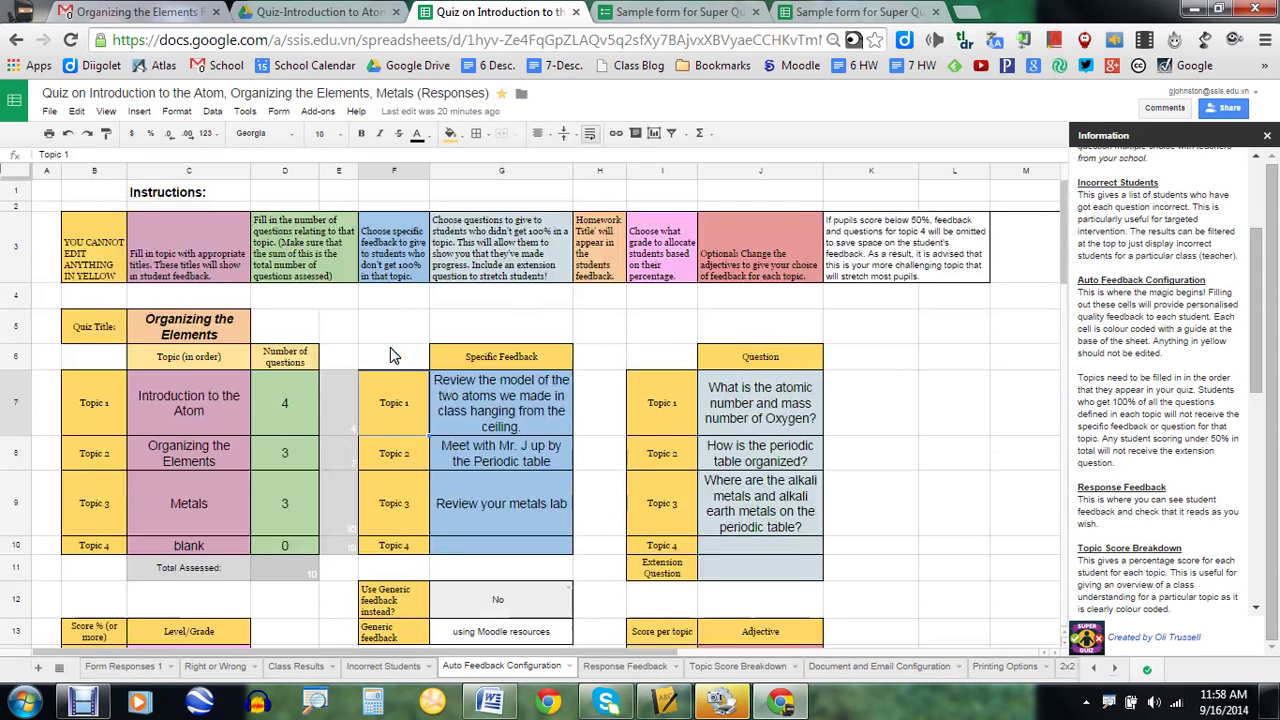
{"action": "left_click", "coordinate": [100, 238]}
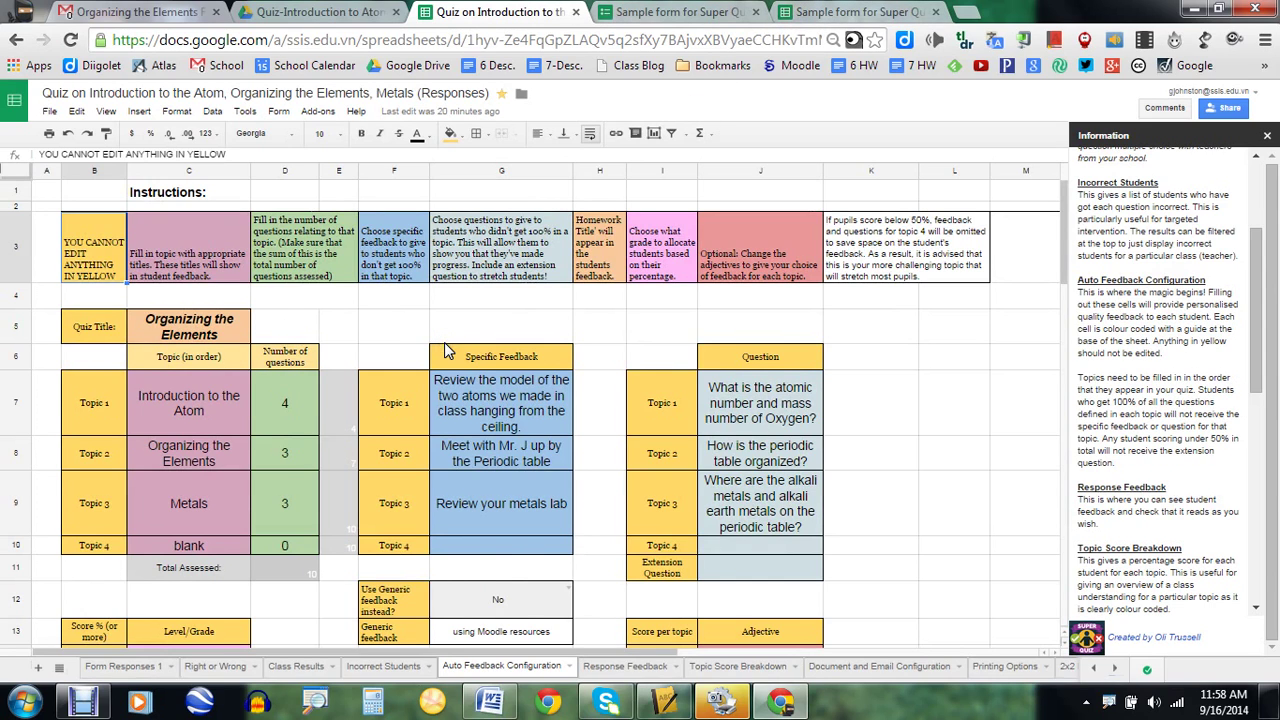
- Inspect the Introduction to the Atom topic feedback, leave generic feedback at No, then switch spreadsheets
{"action": "scroll", "coordinate": [444, 342], "scroll_direction": "down", "scroll_amount": 1}
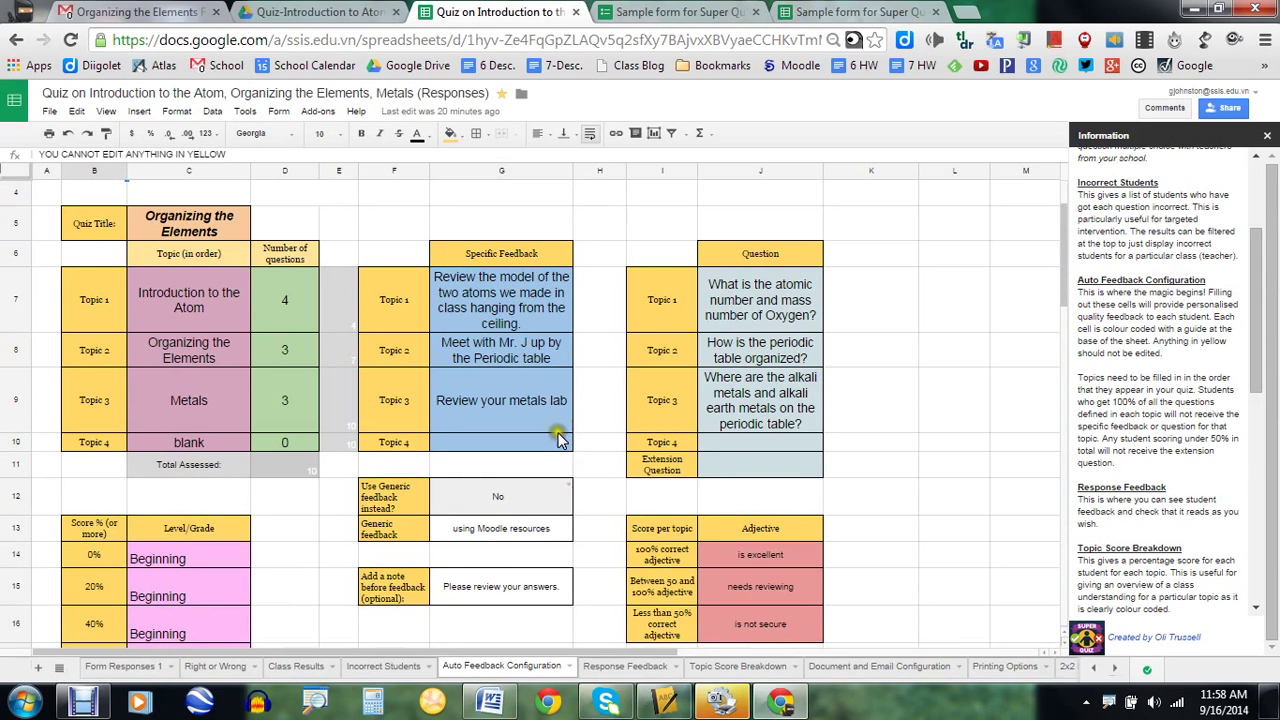
{"action": "left_click", "coordinate": [175, 298]}
{"action": "left_click", "coordinate": [528, 319]}
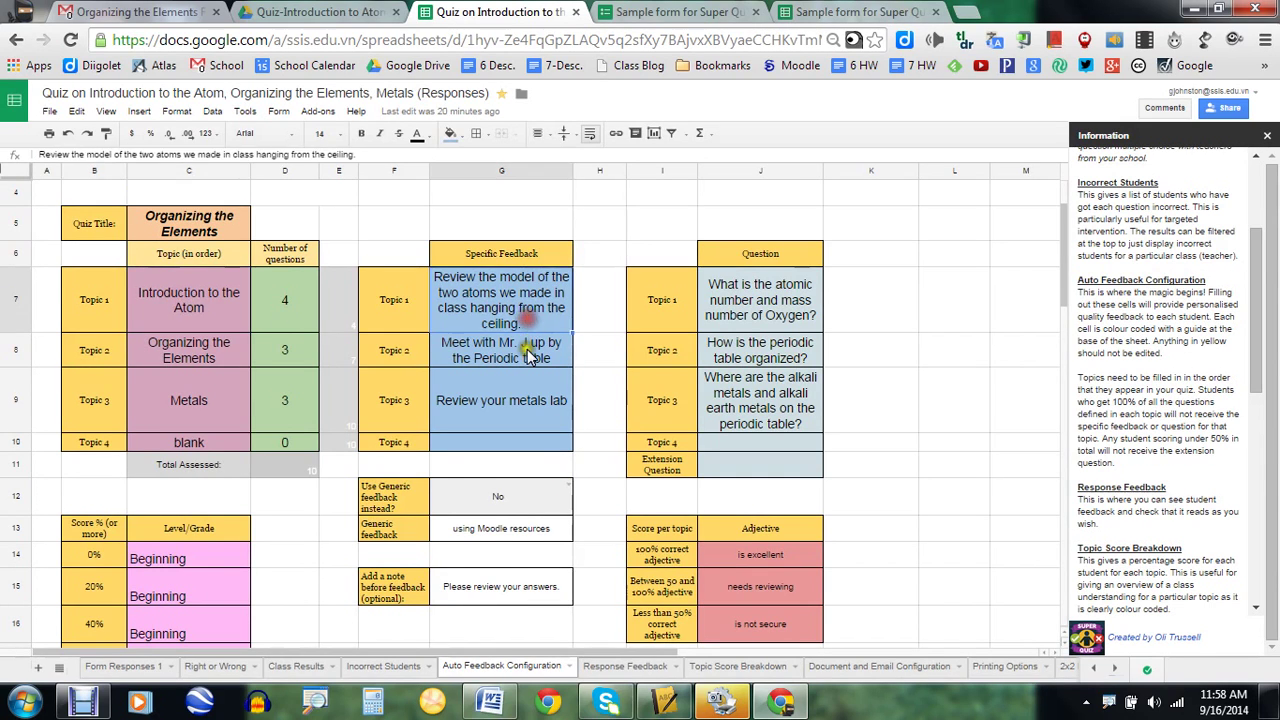
{"action": "left_click", "coordinate": [533, 396]}
{"action": "left_click", "coordinate": [569, 486]}
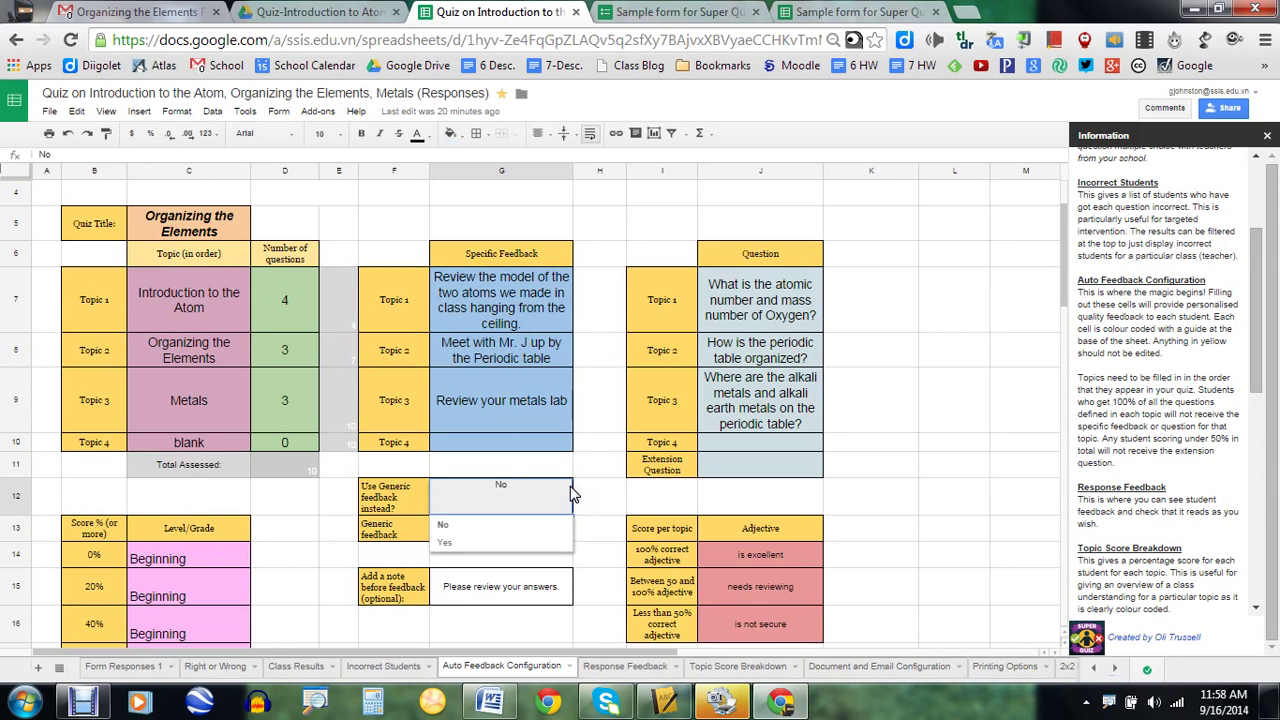
{"action": "left_click", "coordinate": [558, 497]}
{"action": "left_click", "coordinate": [865, 16]}
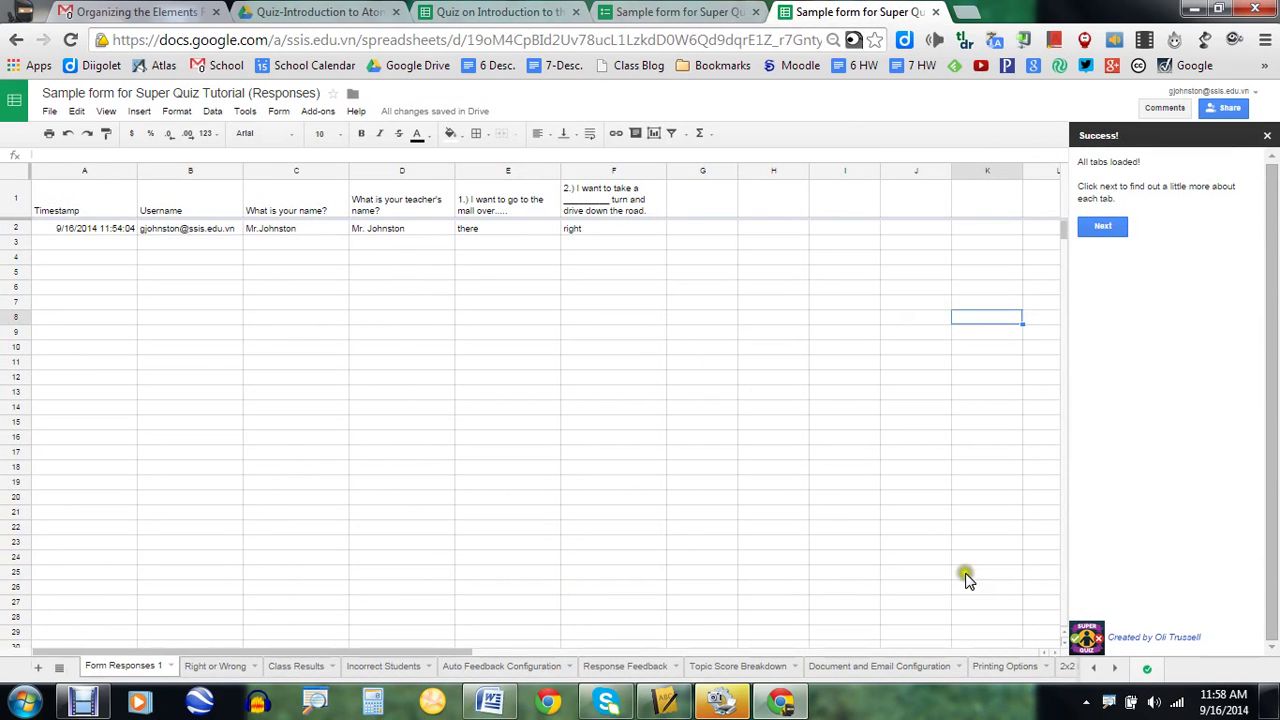
- Advance the Super Quiz guide to the tab descriptions, showing the sample sheet's Auto Feedback Configuration
{"action": "left_click", "coordinate": [1102, 226]}
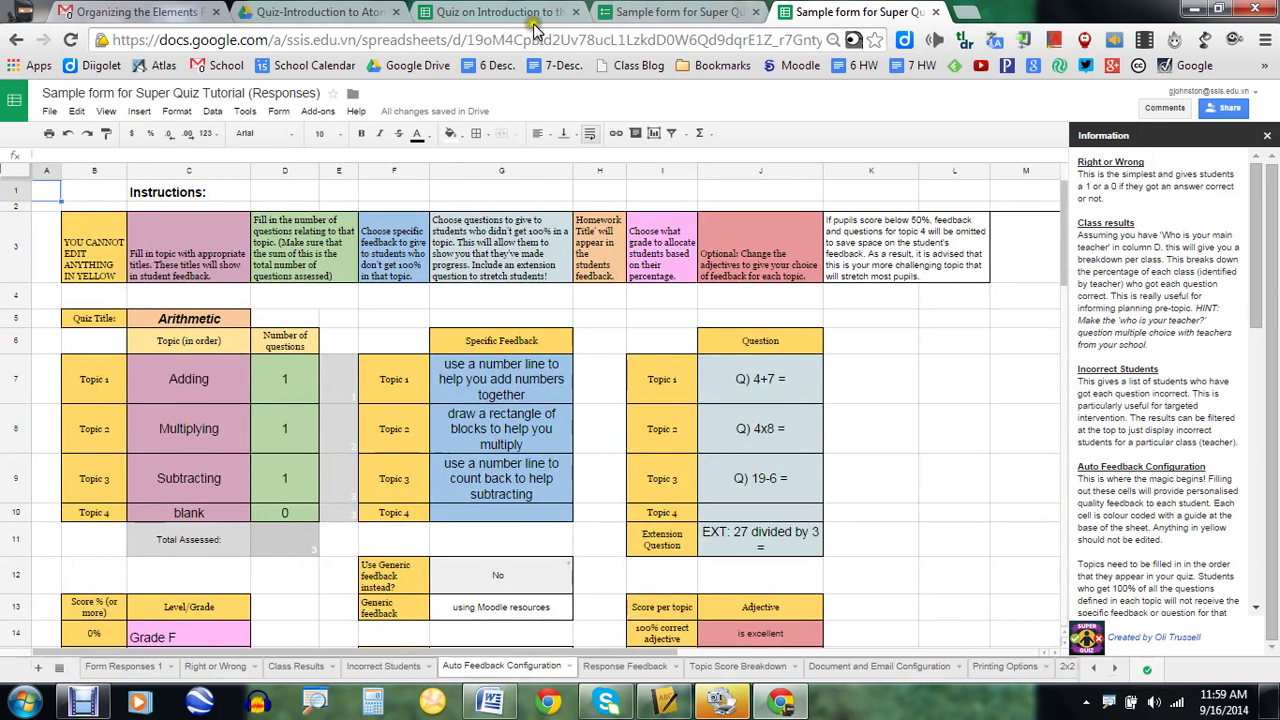
- Move the atom quiz tab after the sample sheet and compare Arithmetic with the atom topics Introduction to the Atom, Organizing the Elements and Metals
{"action": "left_click_drag", "start_coordinate": [517, 20], "coordinate": [657, 50]}
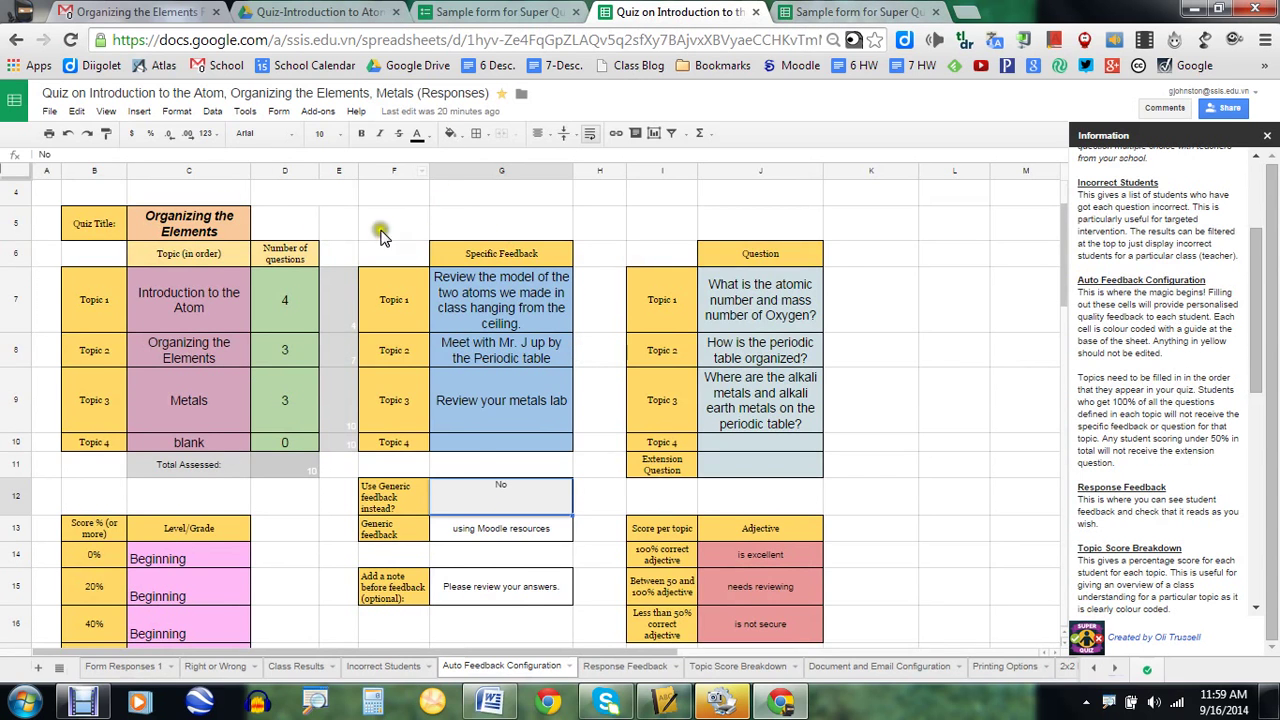
{"action": "left_click", "coordinate": [855, 12]}
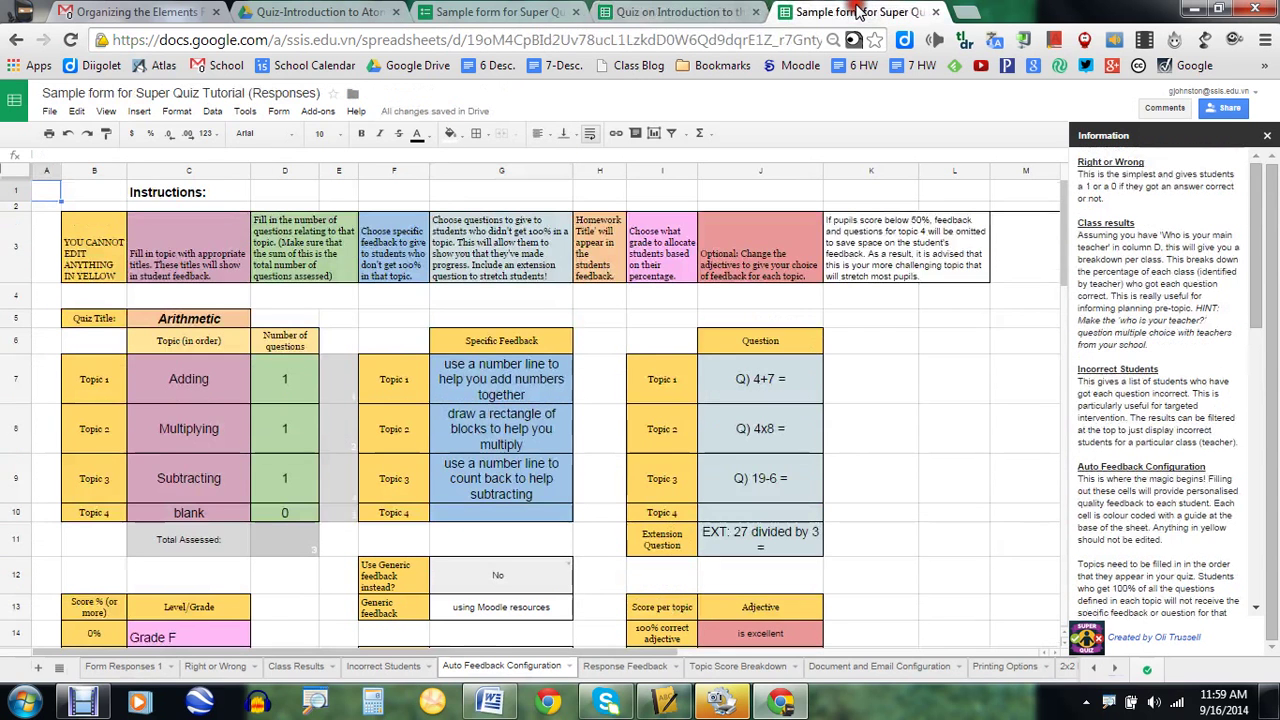
{"action": "left_click", "coordinate": [214, 320]}
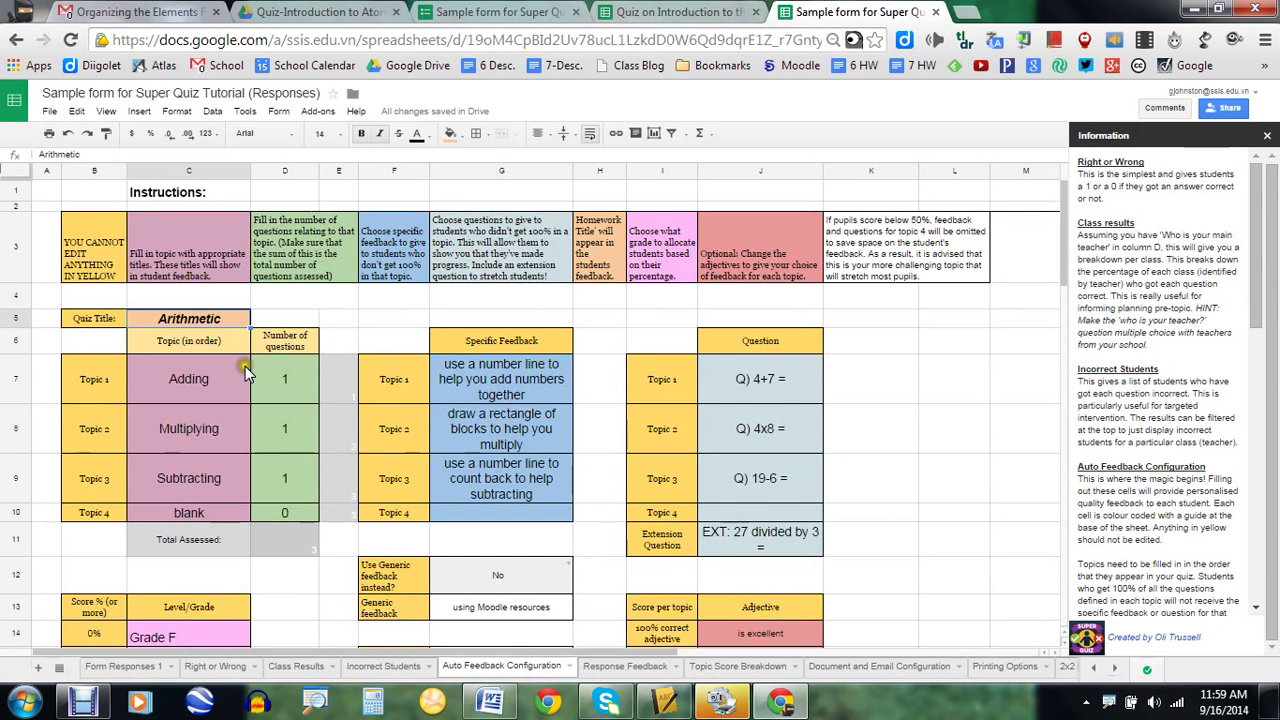
{"action": "left_click", "coordinate": [650, 12]}
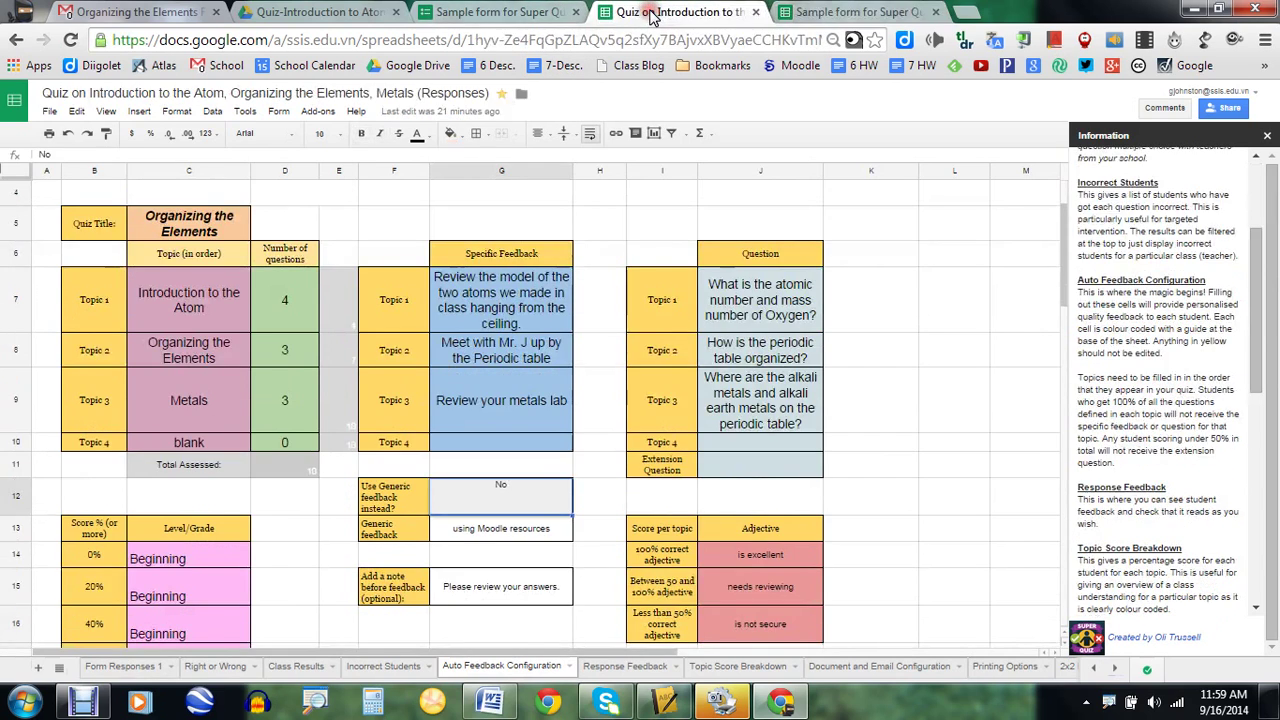
{"action": "left_click", "coordinate": [191, 298]}
{"action": "left_click", "coordinate": [197, 358]}
{"action": "left_click", "coordinate": [200, 405]}
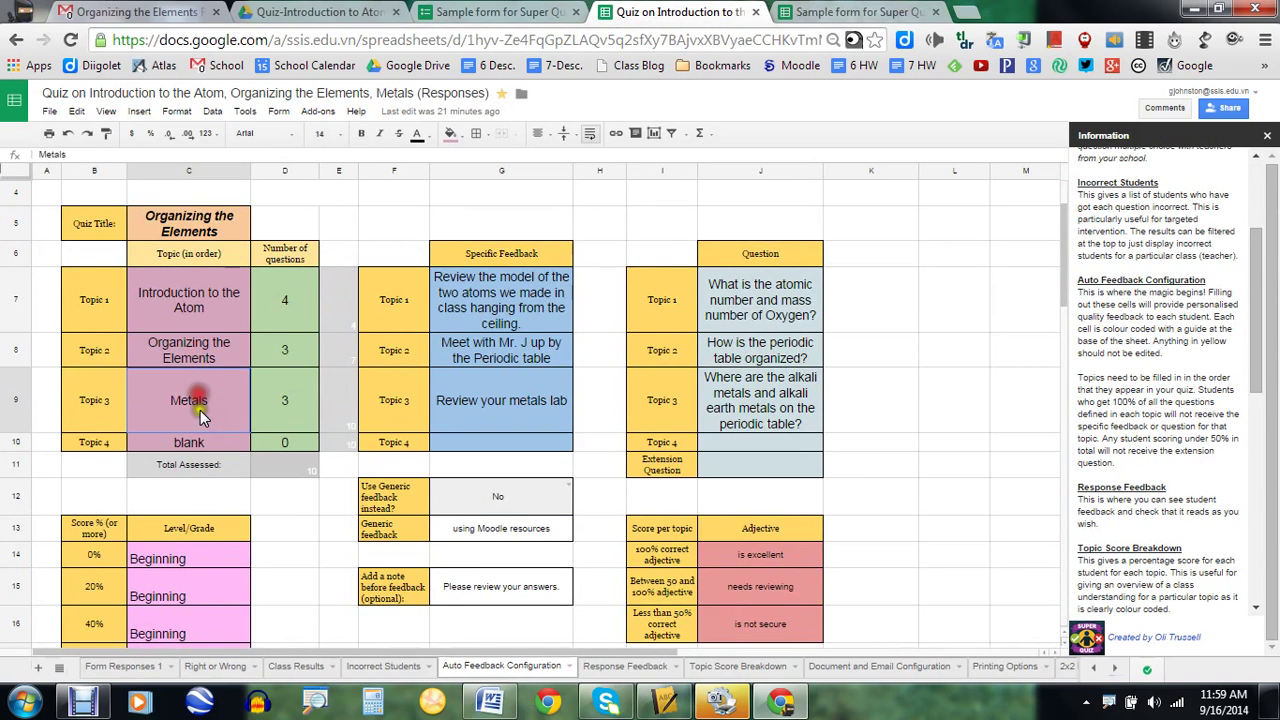
{"action": "left_click", "coordinate": [205, 443]}
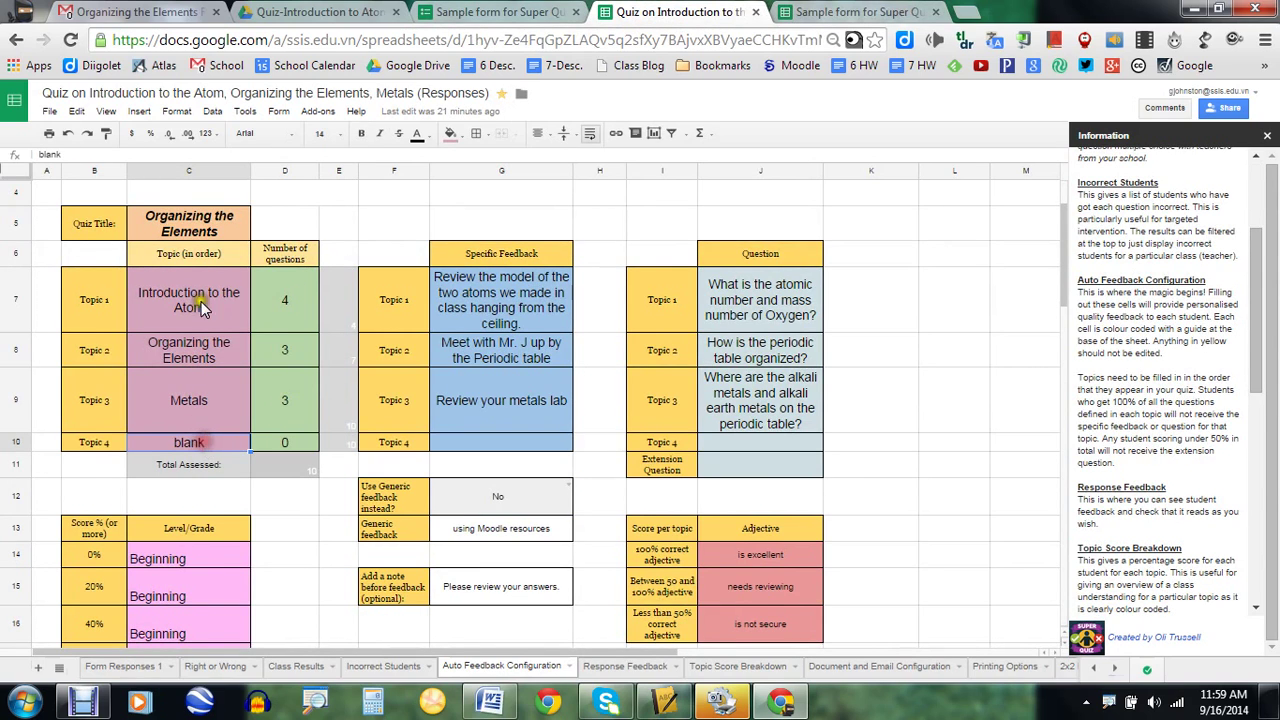
{"action": "left_click", "coordinate": [206, 396]}
- Compare the sample's Adding, Multiplying and Subtracting question counts with the atom quiz counts, including Metals' 3
{"action": "left_click", "coordinate": [833, 18]}
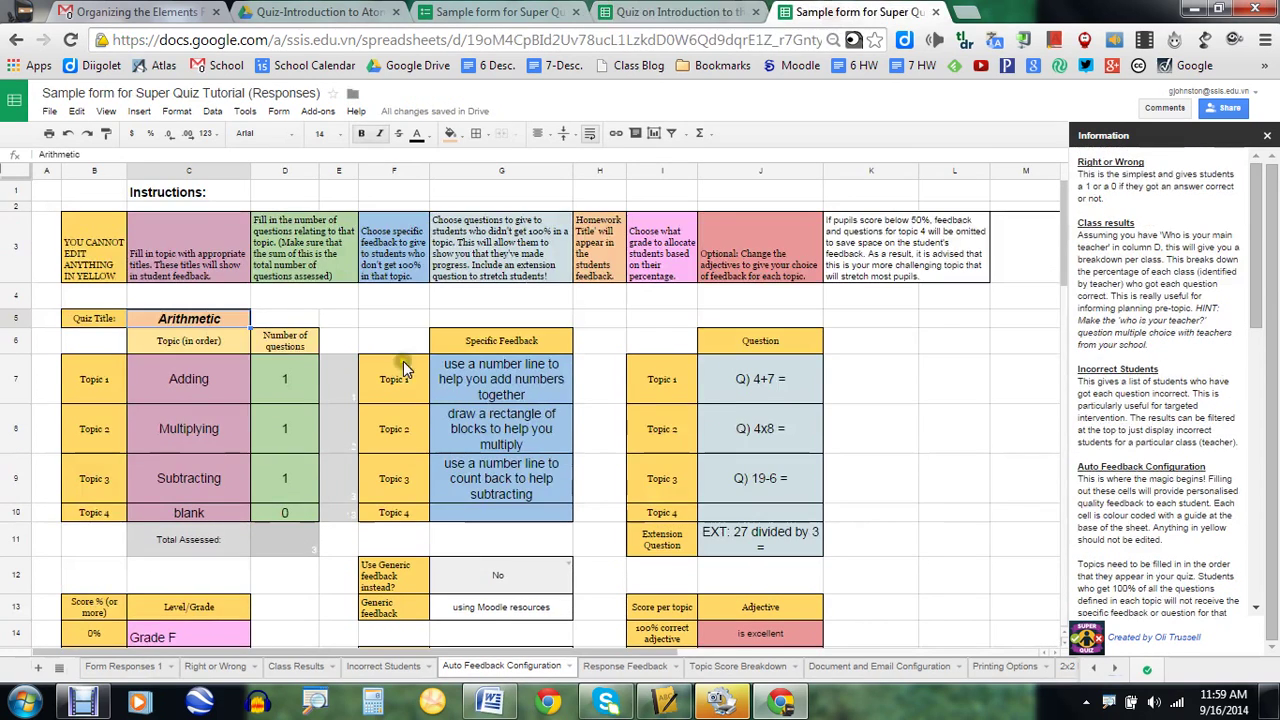
{"action": "left_click", "coordinate": [208, 382]}
{"action": "left_click", "coordinate": [205, 430]}
{"action": "left_click", "coordinate": [211, 477]}
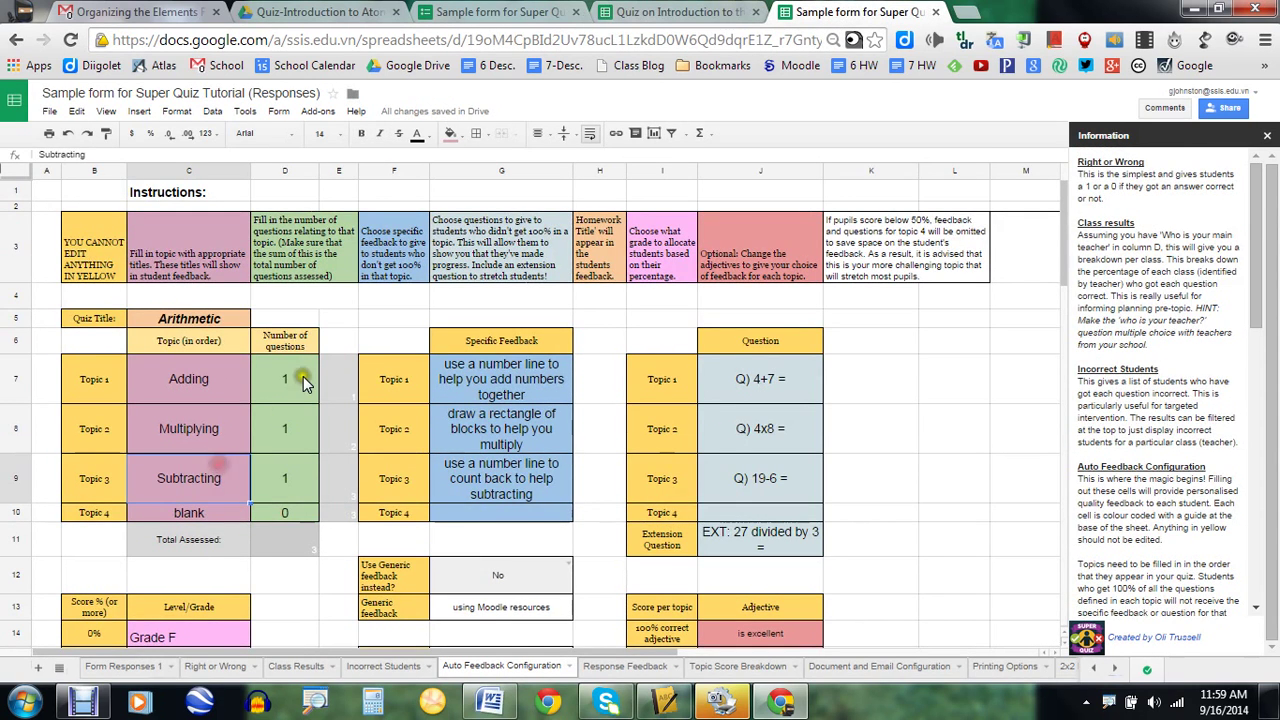
{"action": "left_click", "coordinate": [303, 376]}
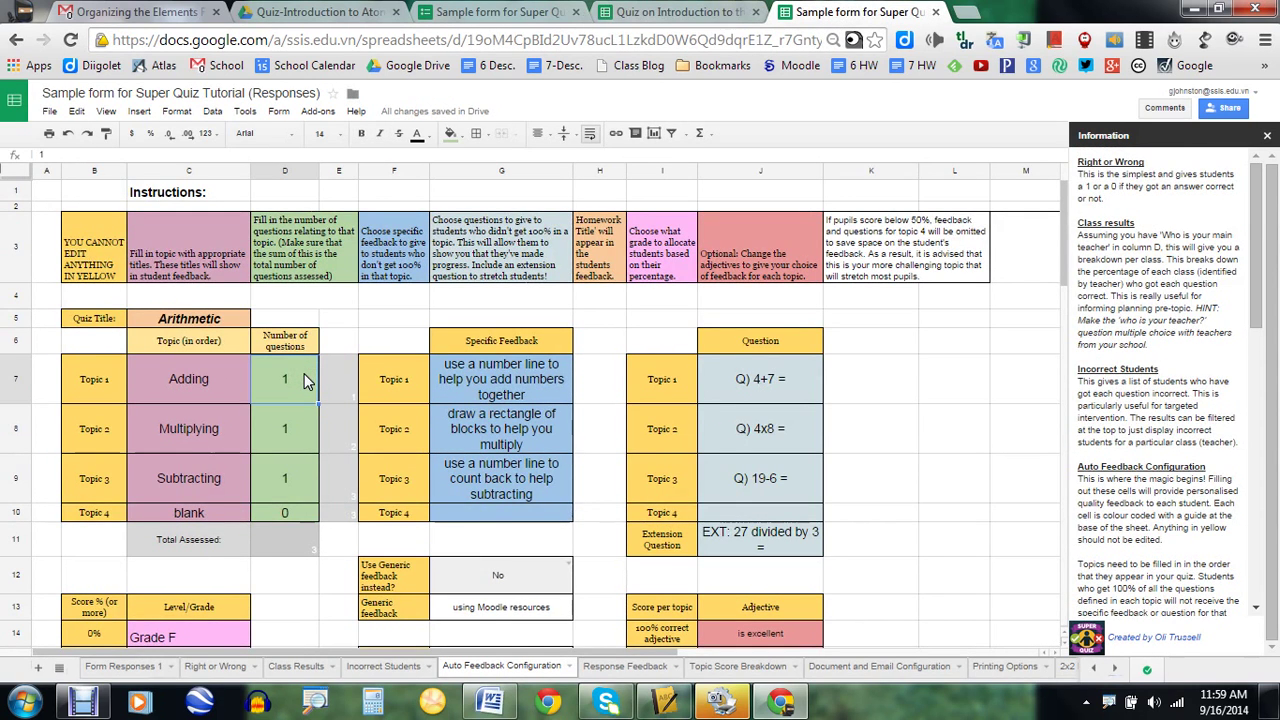
{"action": "left_click", "coordinate": [640, 12]}
{"action": "left_click", "coordinate": [303, 300]}
{"action": "key", "text": "Down"}
{"action": "key", "text": "Down"}
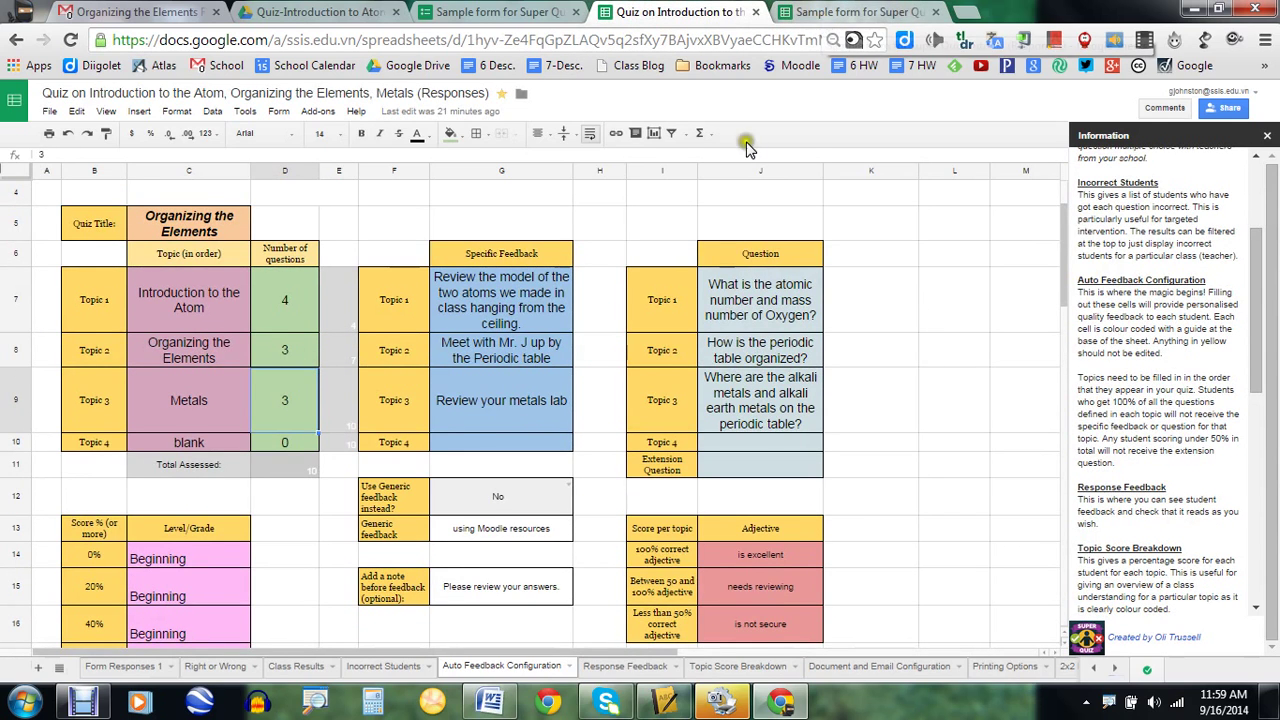
{"action": "scroll", "coordinate": [700, 205], "scroll_direction": "down", "scroll_amount": 2}
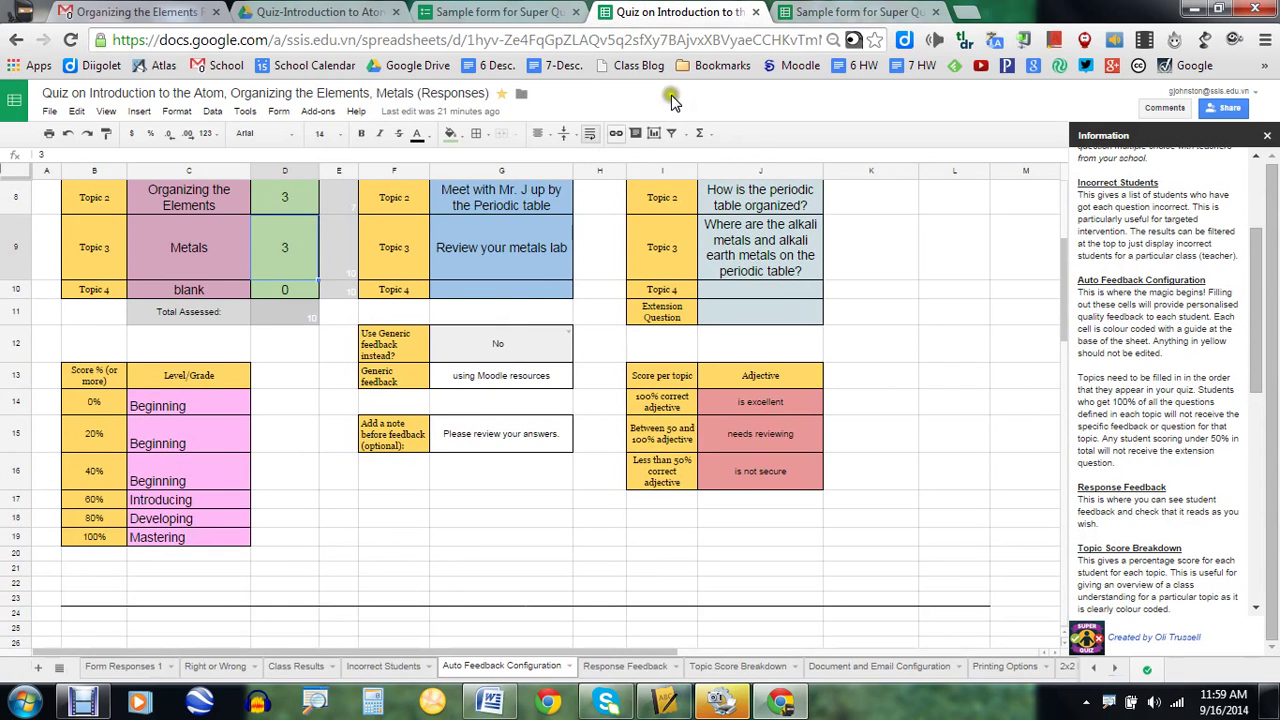
- Review lower rows in both sheets, selecting the atom quiz's six Level/Grade labels and three topic questions
{"action": "left_click", "coordinate": [860, 14]}
{"action": "scroll", "coordinate": [615, 268], "scroll_direction": "down", "scroll_amount": 4}
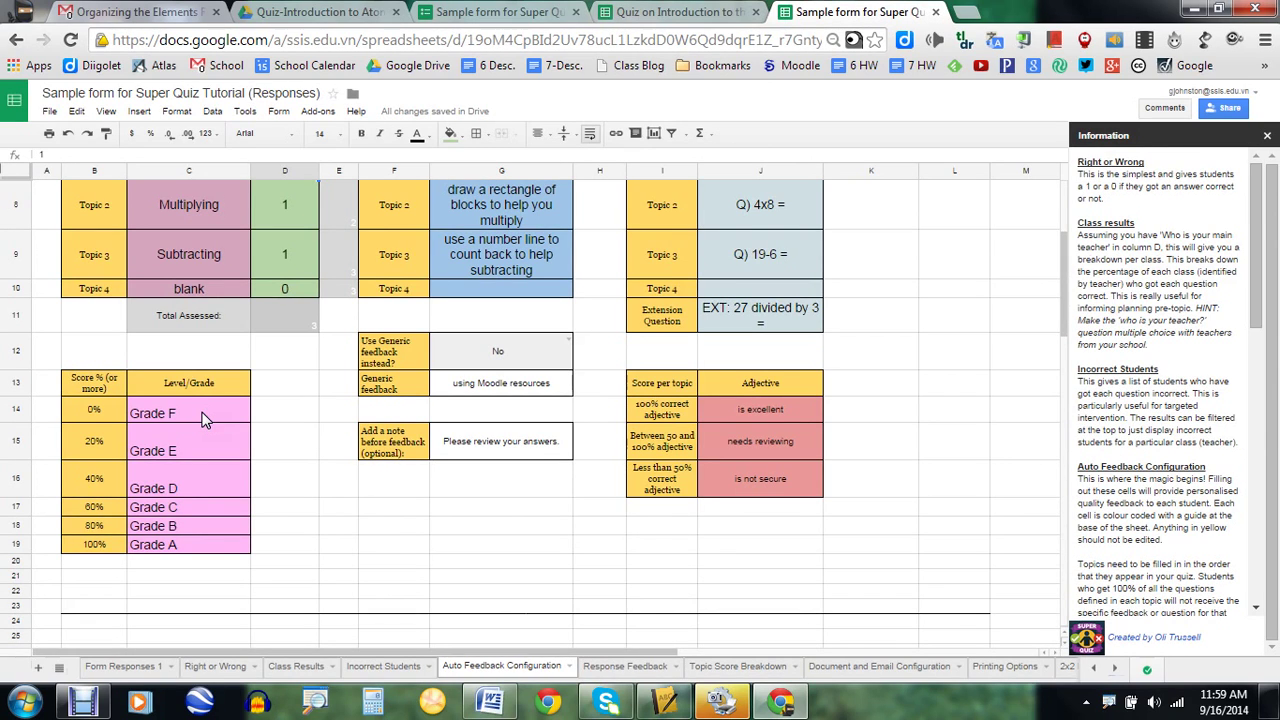
{"action": "left_click", "coordinate": [670, 12]}
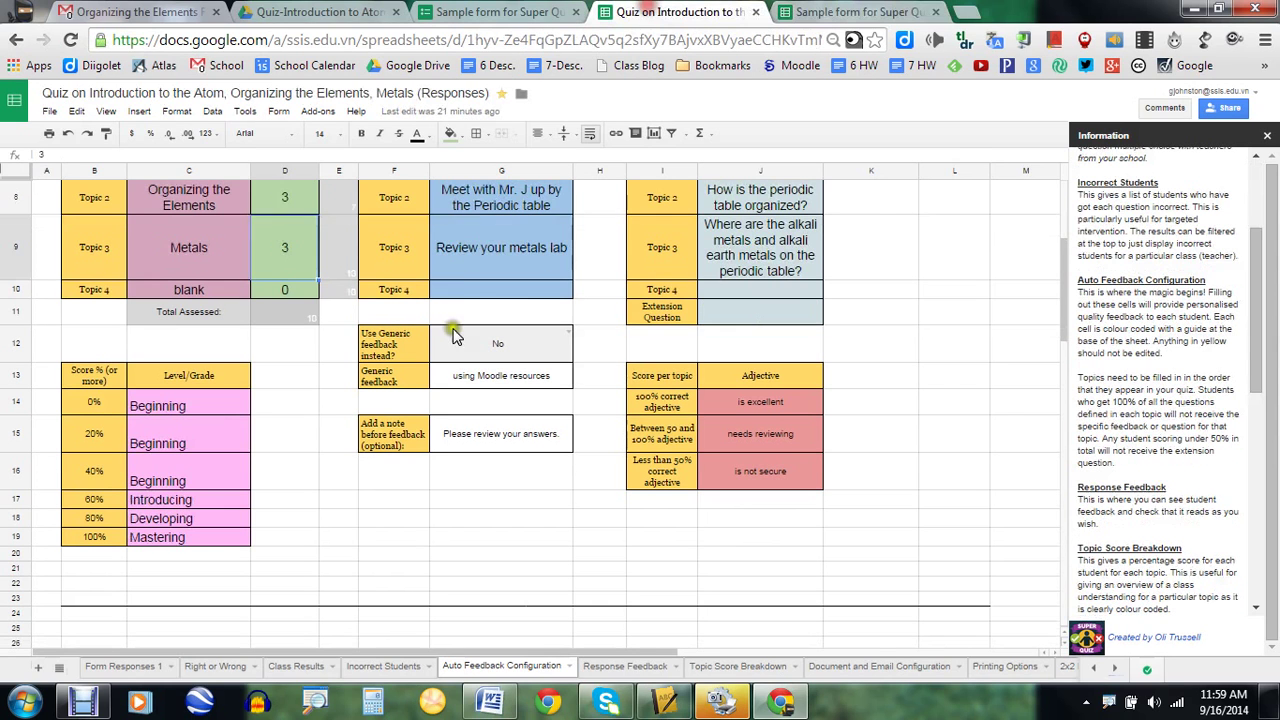
{"action": "left_click_drag", "start_coordinate": [207, 543], "coordinate": [212, 398]}
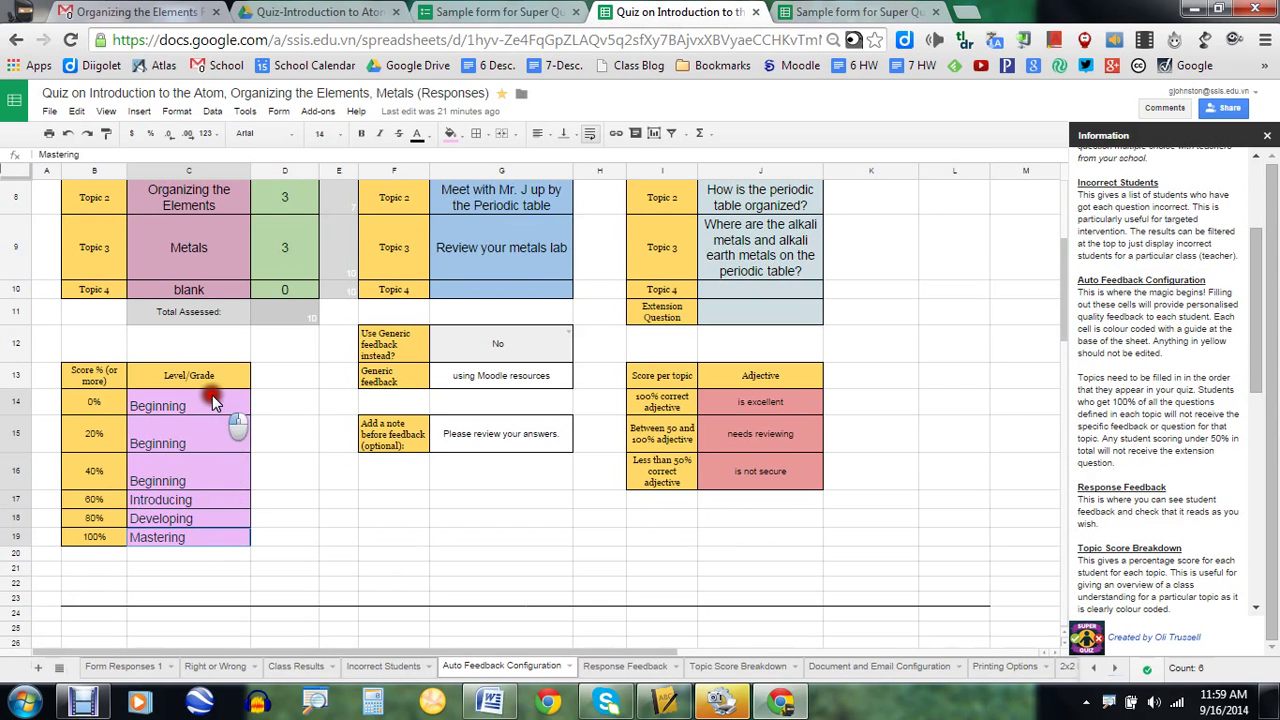
{"action": "scroll", "coordinate": [408, 420], "scroll_direction": "down", "scroll_amount": 2}
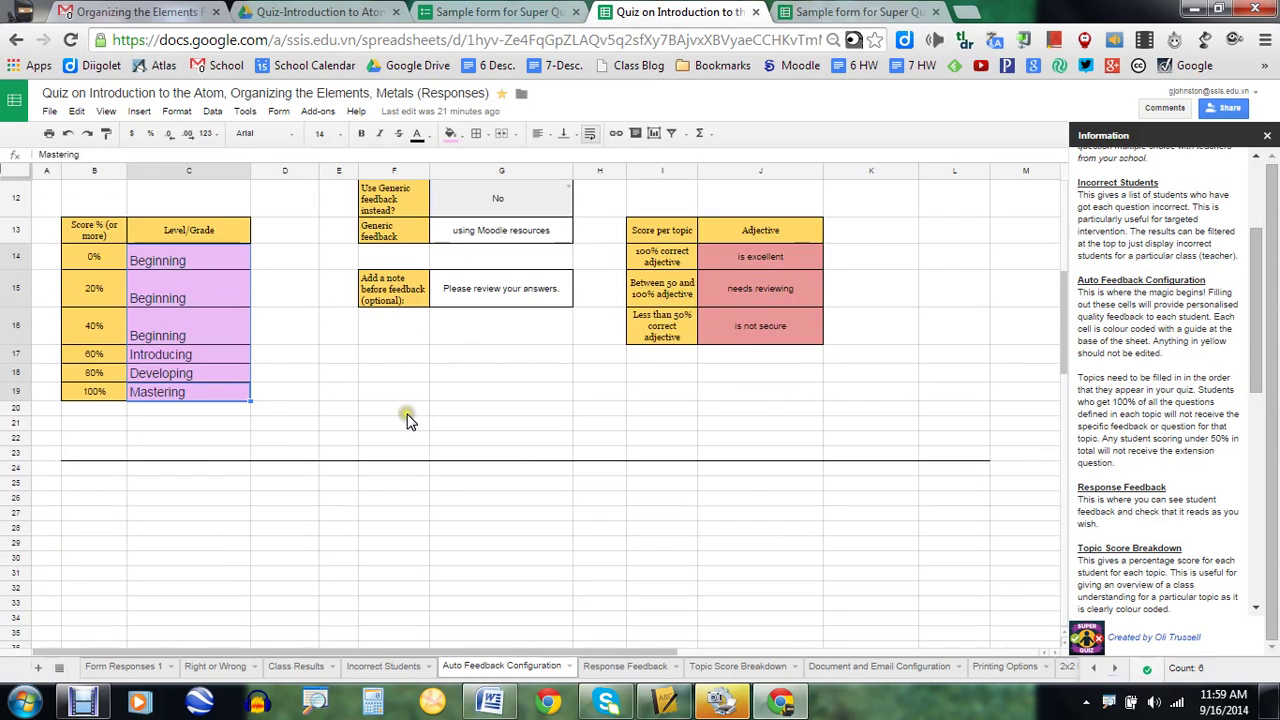
{"action": "scroll", "coordinate": [407, 422], "scroll_direction": "up", "scroll_amount": 4}
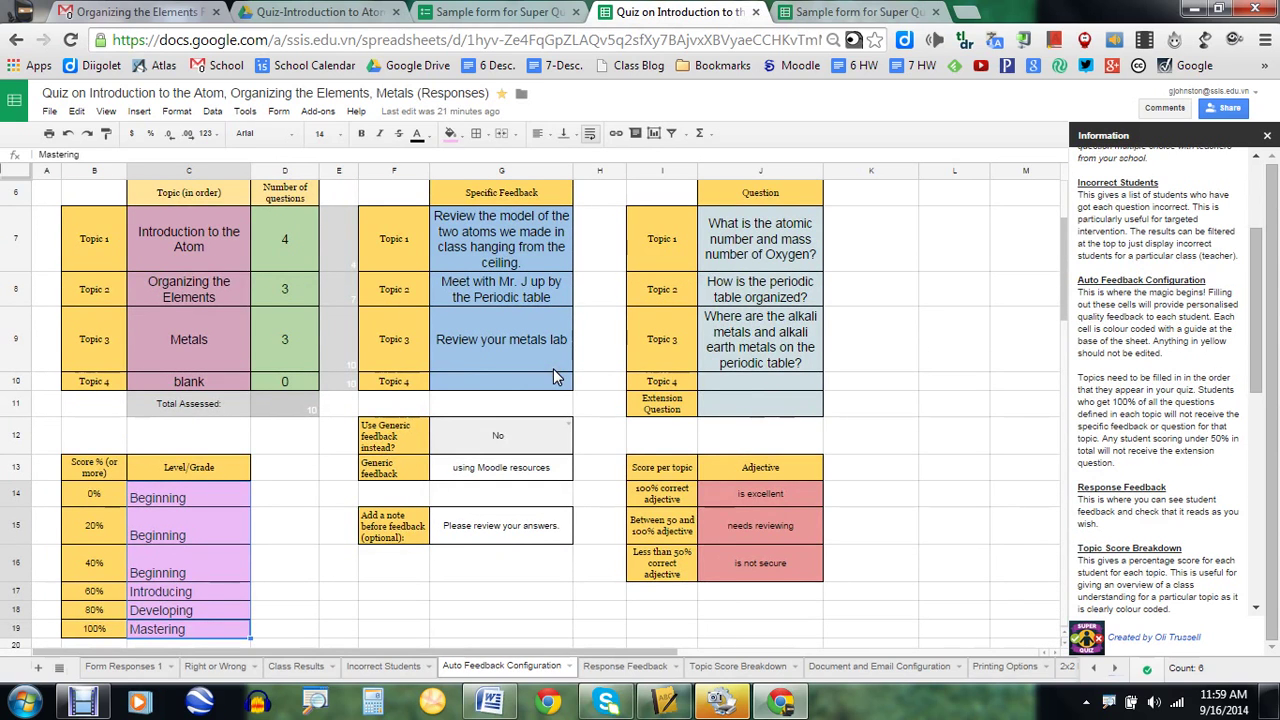
{"action": "scroll", "coordinate": [555, 374], "scroll_direction": "up", "scroll_amount": 1}
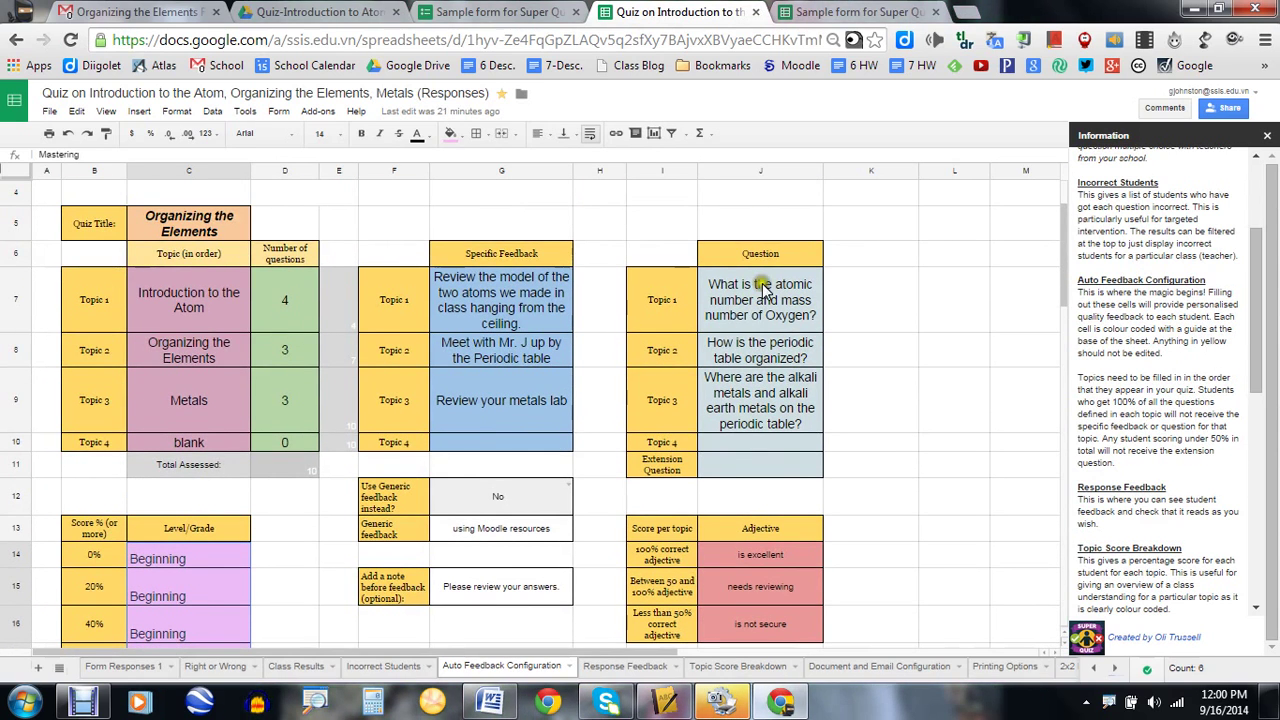
{"action": "left_click_drag", "start_coordinate": [766, 284], "coordinate": [787, 407]}
- Back on the sample responses sheet, review the Adding and Multiplying topics' feedback and questions
{"action": "left_click", "coordinate": [510, 12]}
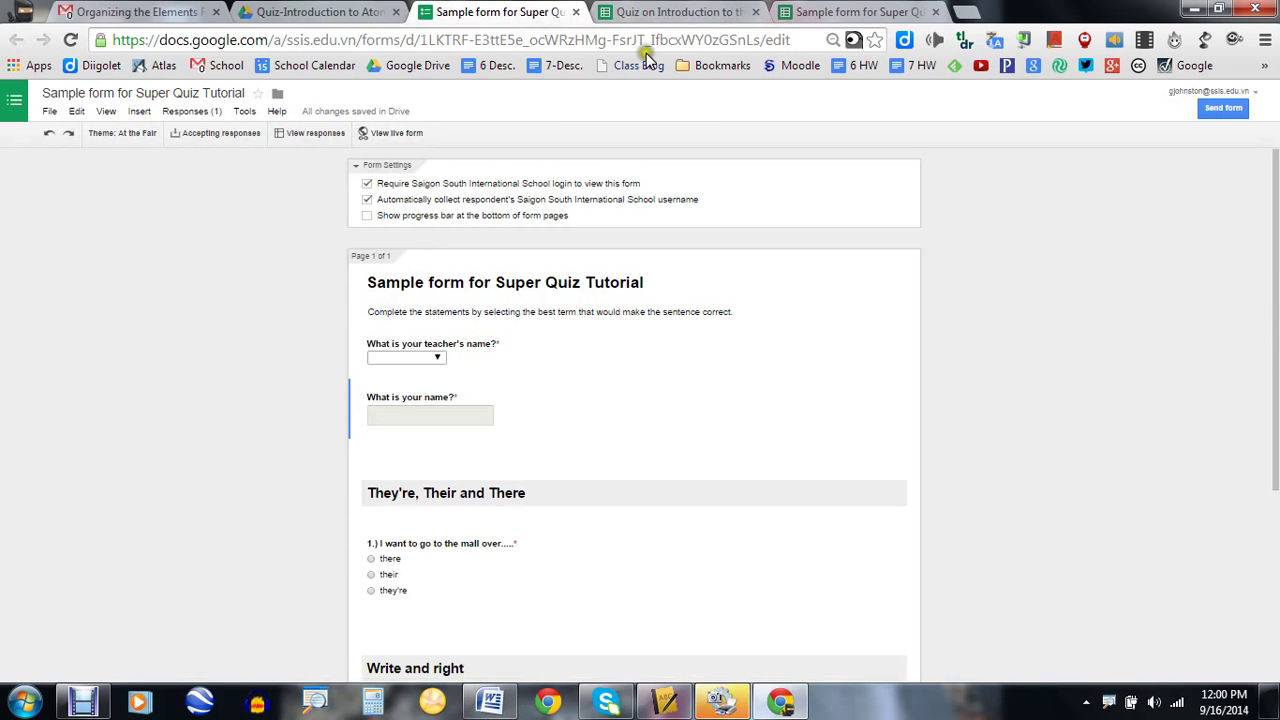
{"action": "left_click", "coordinate": [846, 11]}
{"action": "scroll", "coordinate": [666, 263], "scroll_direction": "up", "scroll_amount": 4}
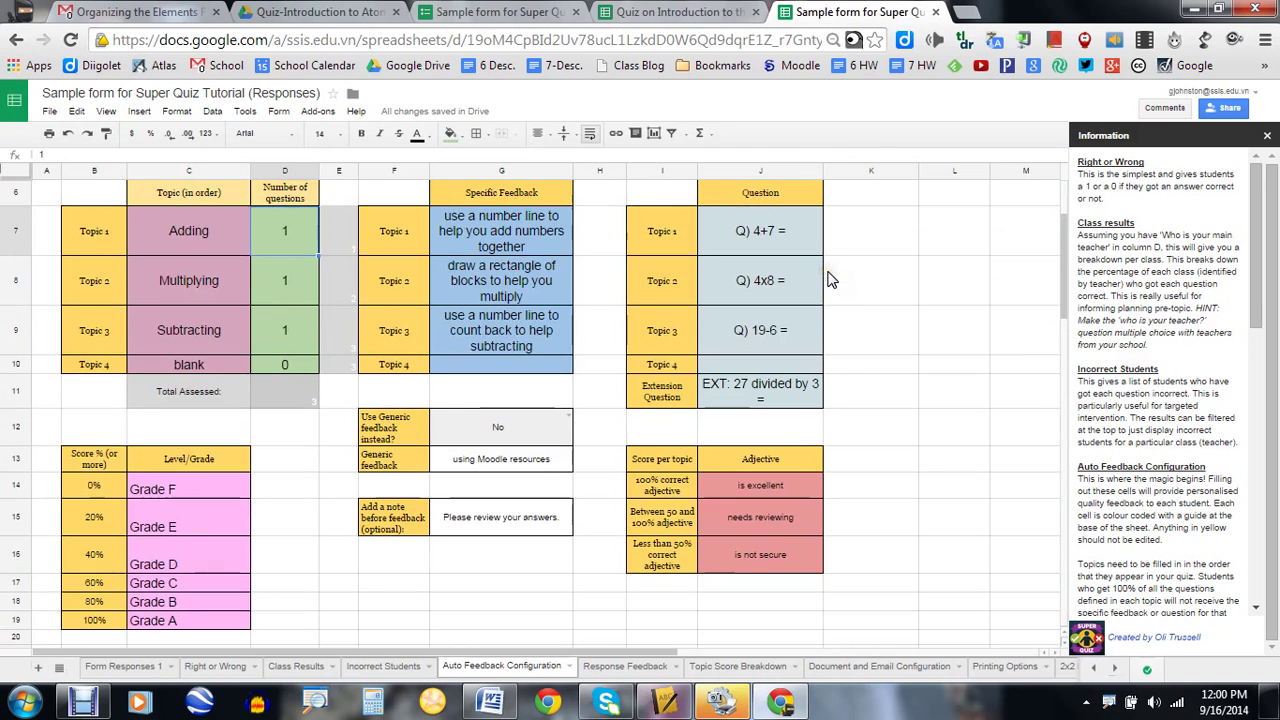
{"action": "left_click", "coordinate": [509, 367]}
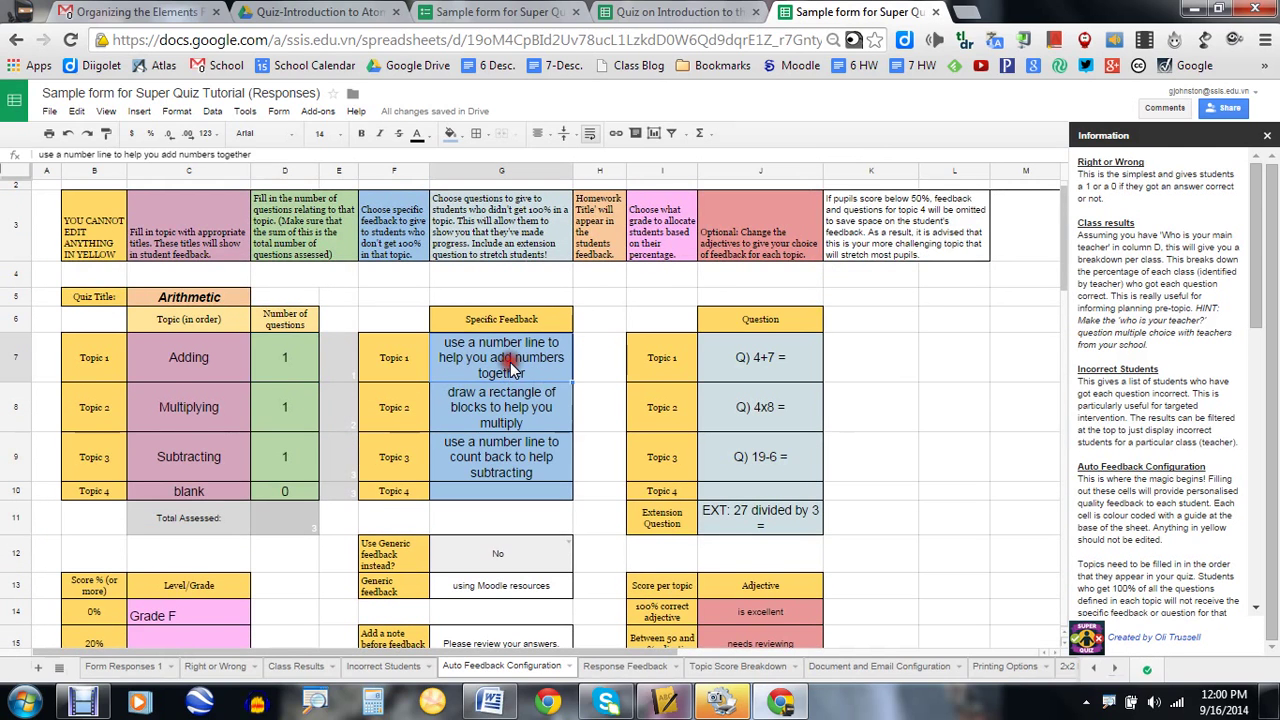
{"action": "left_click", "coordinate": [205, 367]}
{"action": "left_click", "coordinate": [492, 376]}
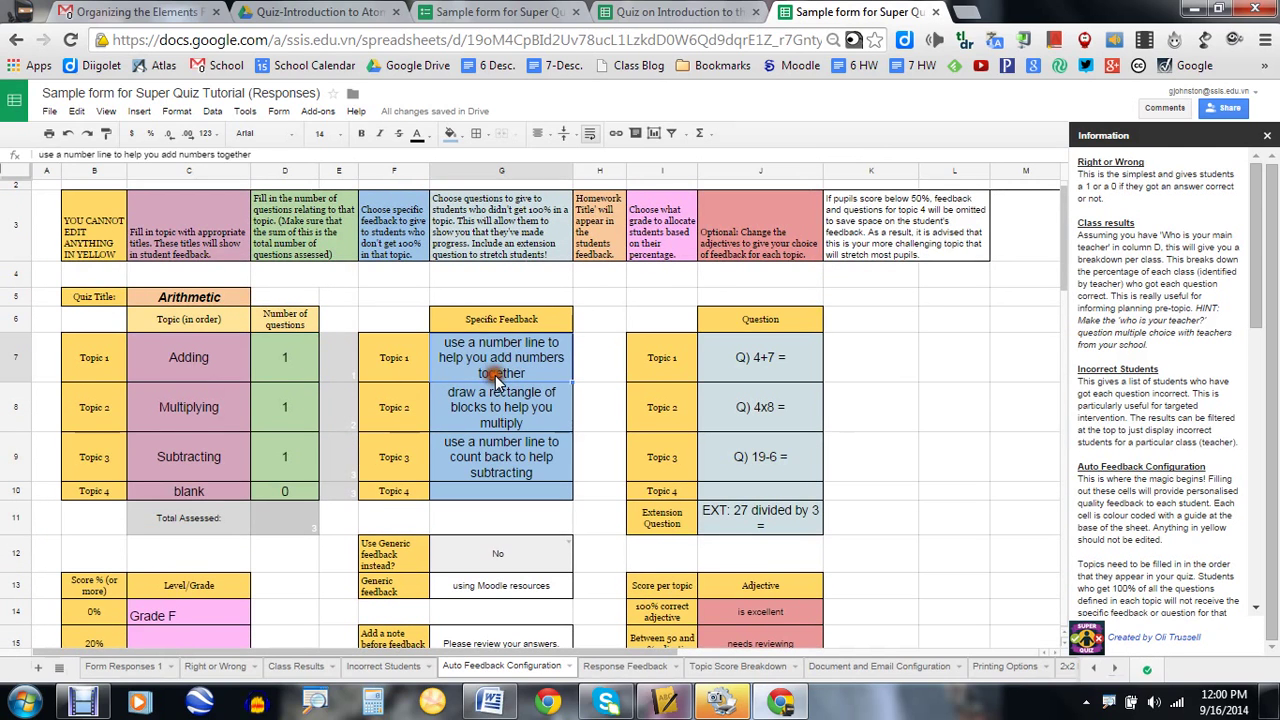
{"action": "left_click", "coordinate": [497, 420]}
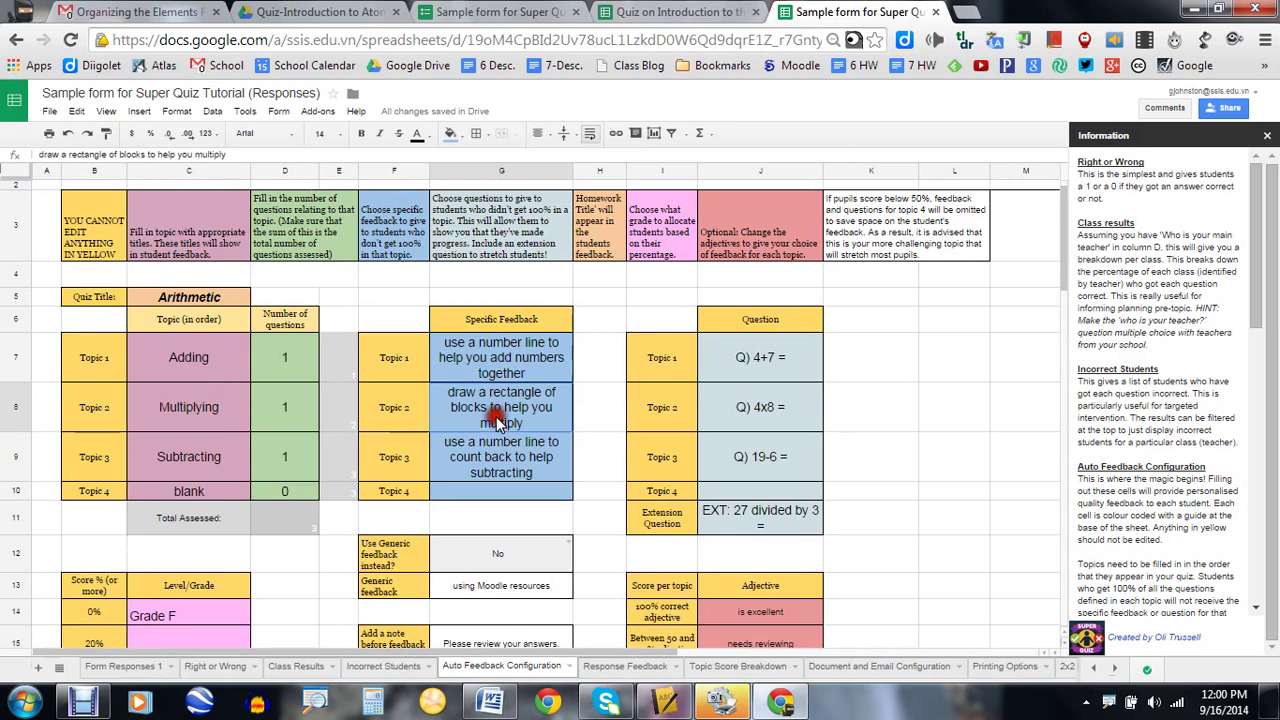
{"action": "left_click", "coordinate": [755, 407]}
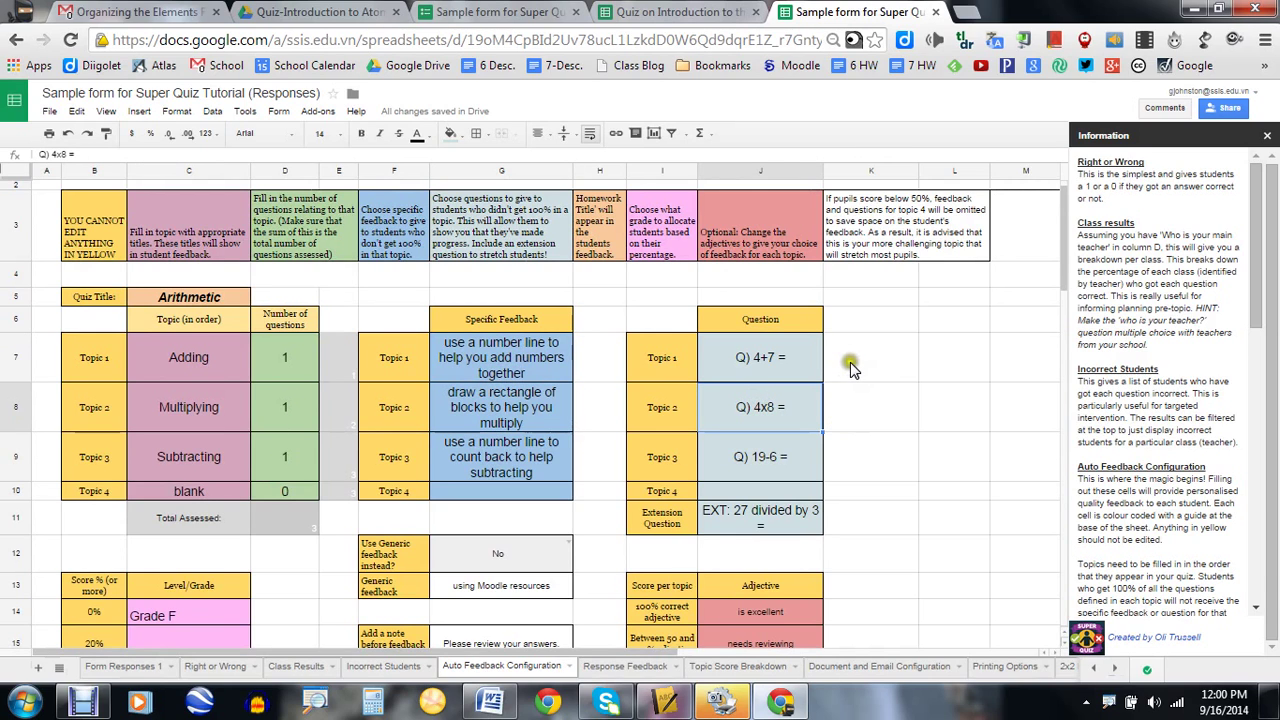
{"action": "scroll", "coordinate": [857, 367], "scroll_direction": "down", "scroll_amount": 1}
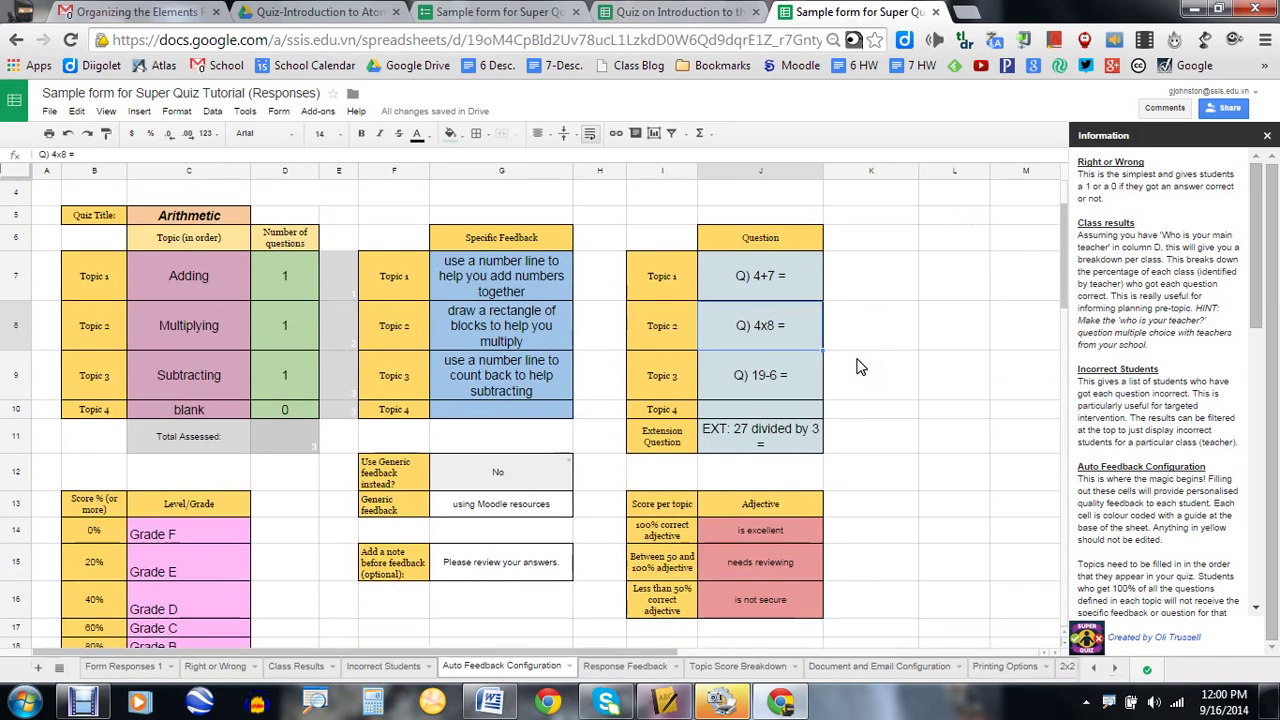
{"action": "scroll", "coordinate": [857, 367], "scroll_direction": "down", "scroll_amount": 1}
{"action": "scroll", "coordinate": [857, 367], "scroll_direction": "up", "scroll_amount": 2}
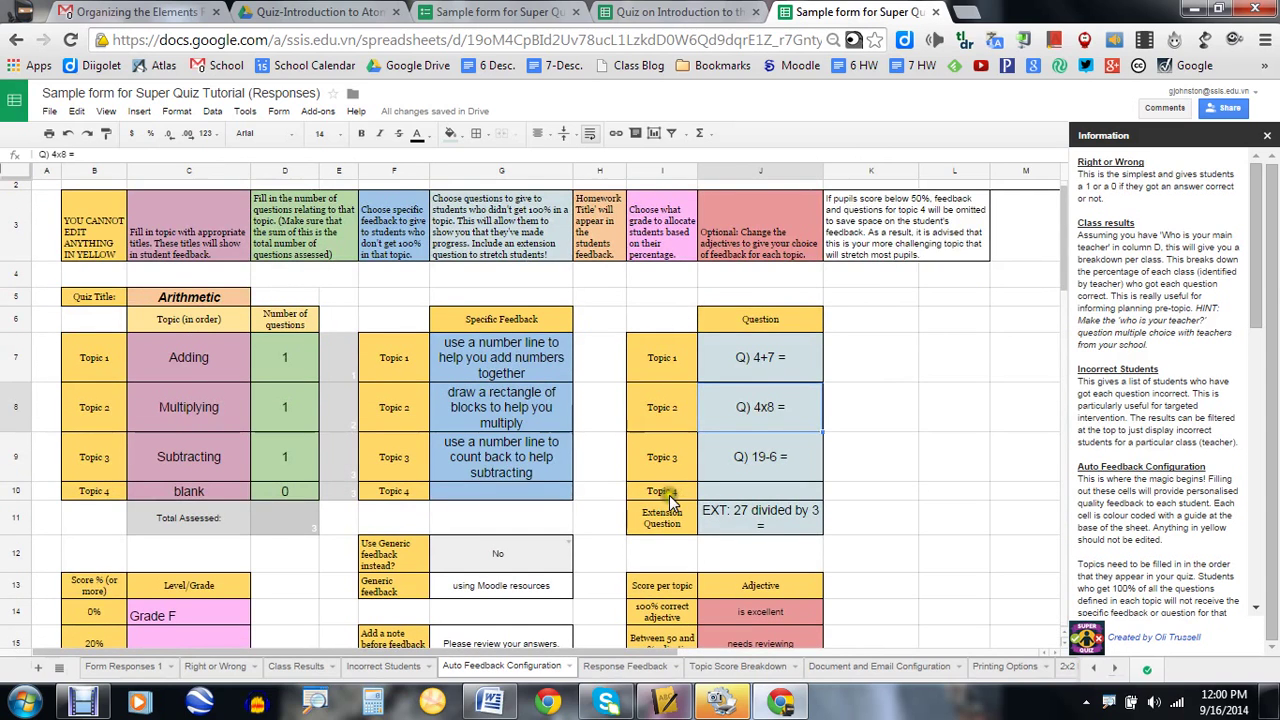